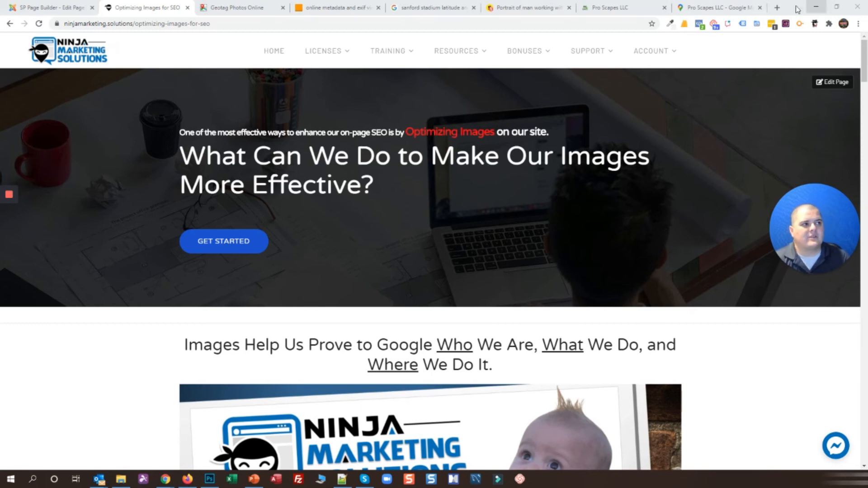
Check the Pro Scapes LLC business name on its map listing, then return to the SEO article
click(716, 7)
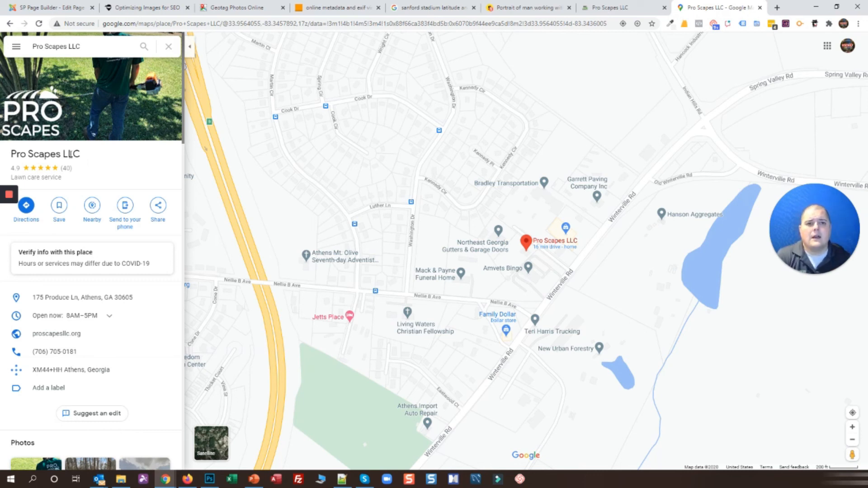
drag(12, 154, 83, 156)
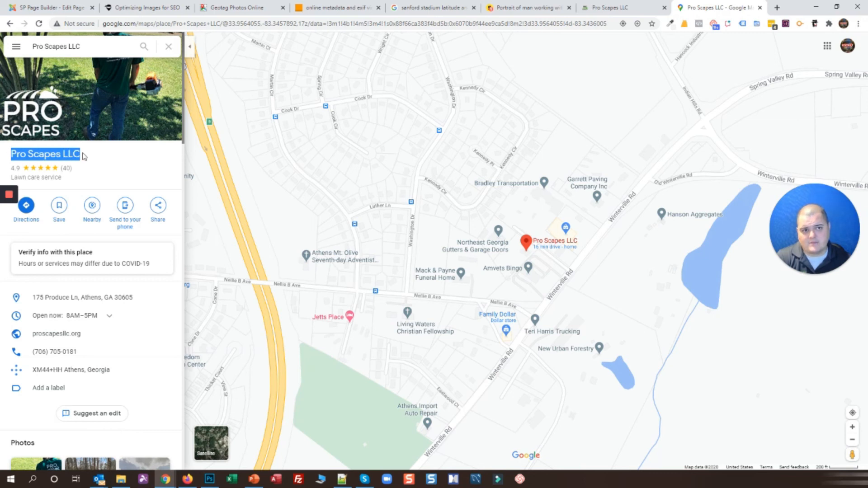
click(84, 157)
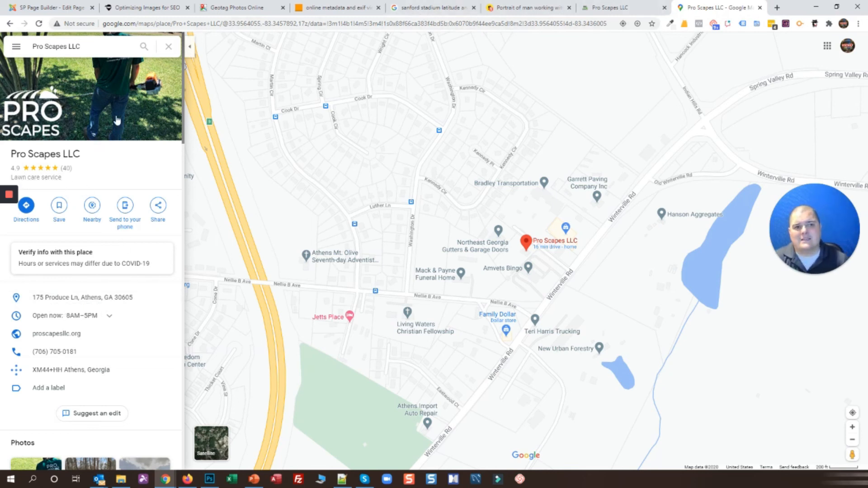
click(131, 7)
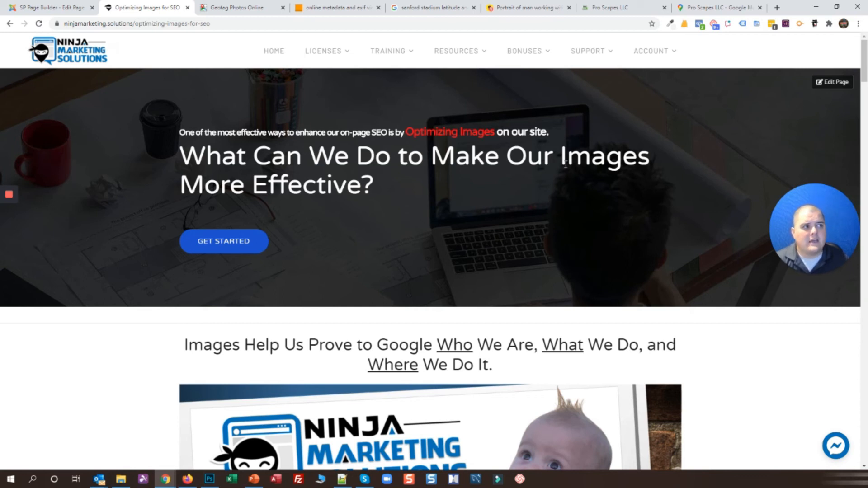
On the weedwacker stock photo page, check the 23.3 MB file size and 7316 x 4916 resolution
click(520, 6)
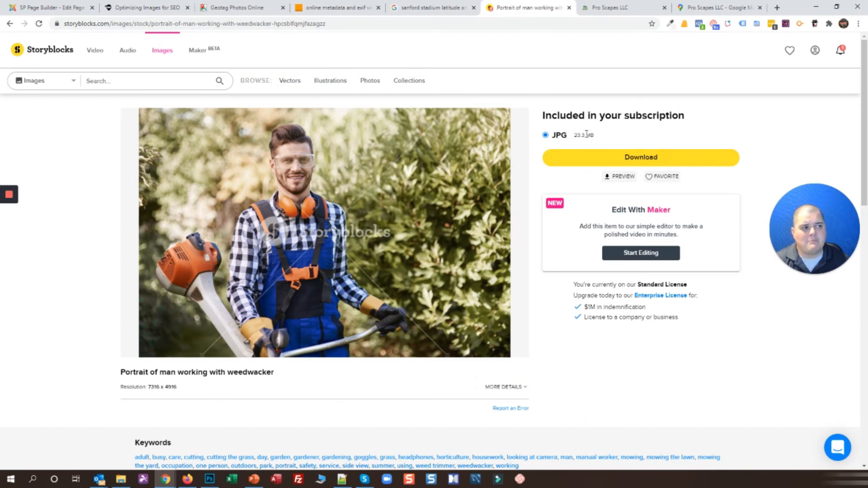
mouse_move(13, 208)
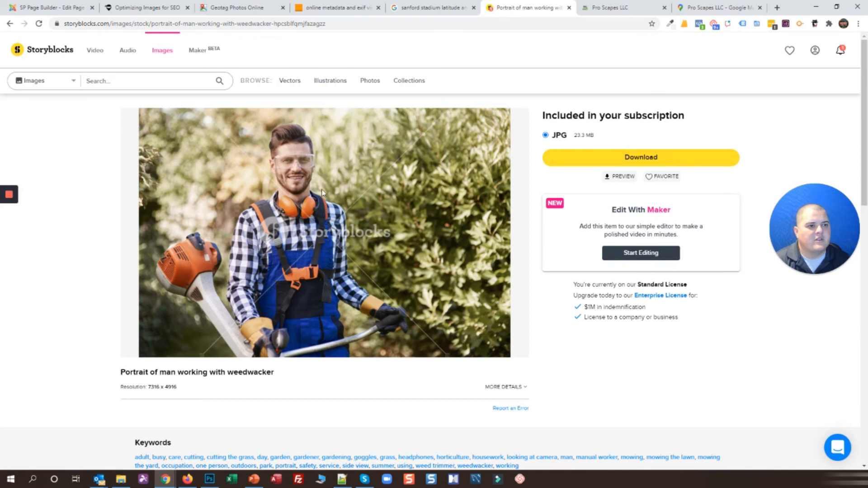
drag(573, 134, 594, 135)
click(570, 144)
drag(180, 388, 148, 386)
click(230, 391)
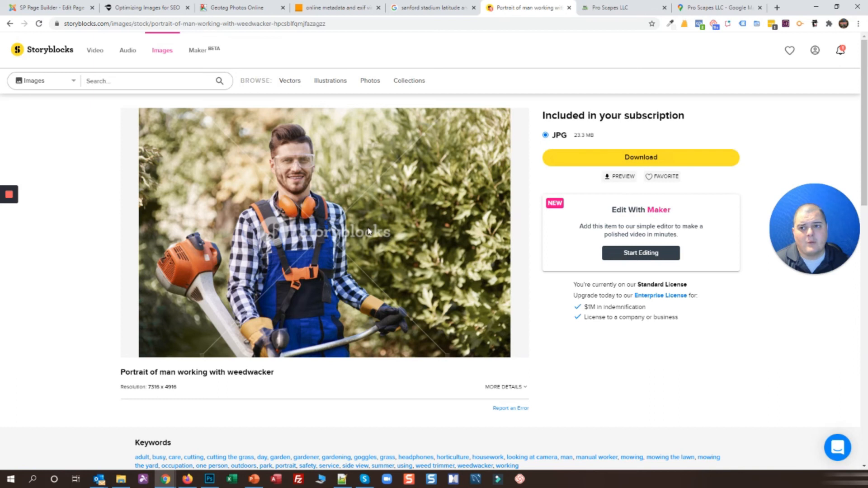
key(alt+Tab)
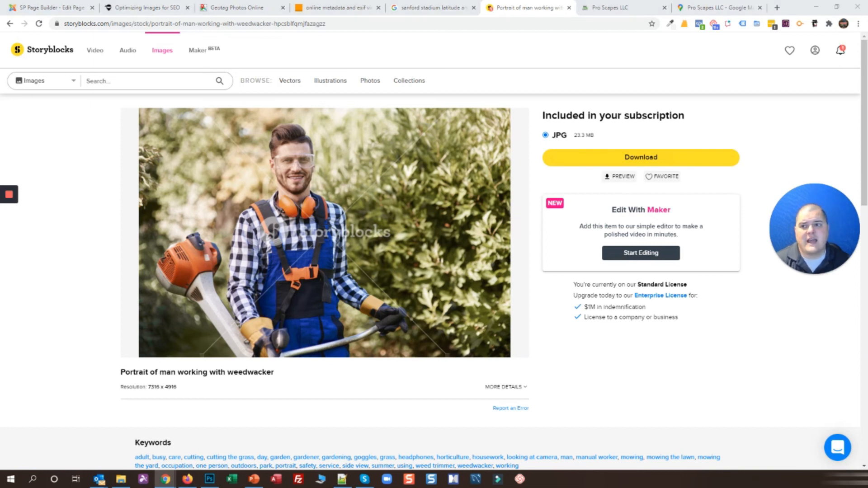
click(756, 120)
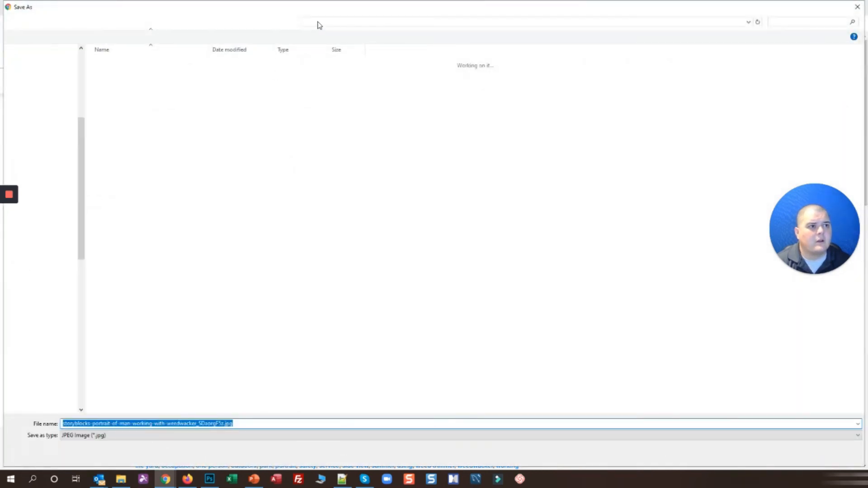
Save the downloaded stock photo as weed-wacker-picture in Desktop\NINJA IMAGES
click(321, 23)
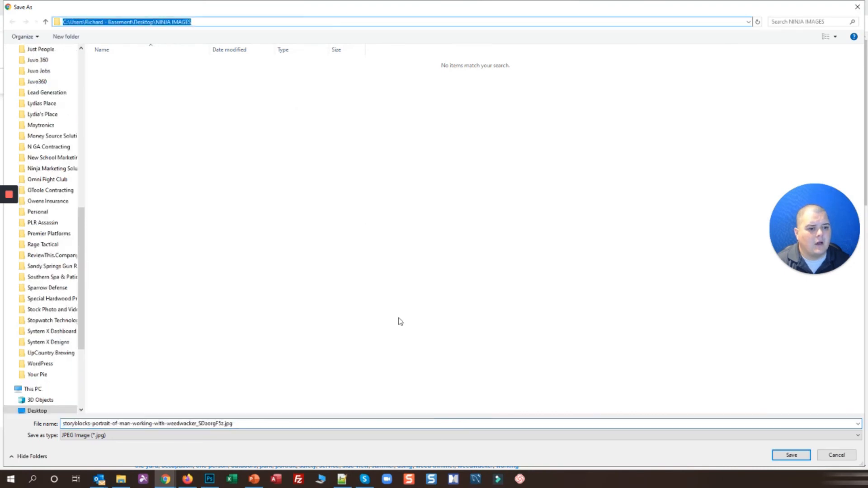
triple_click(189, 424)
text(weed-wacker-picture)
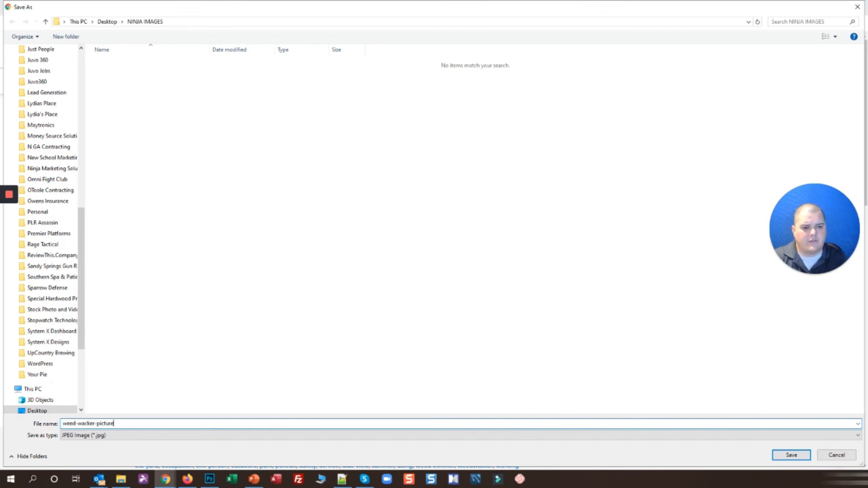
click(791, 455)
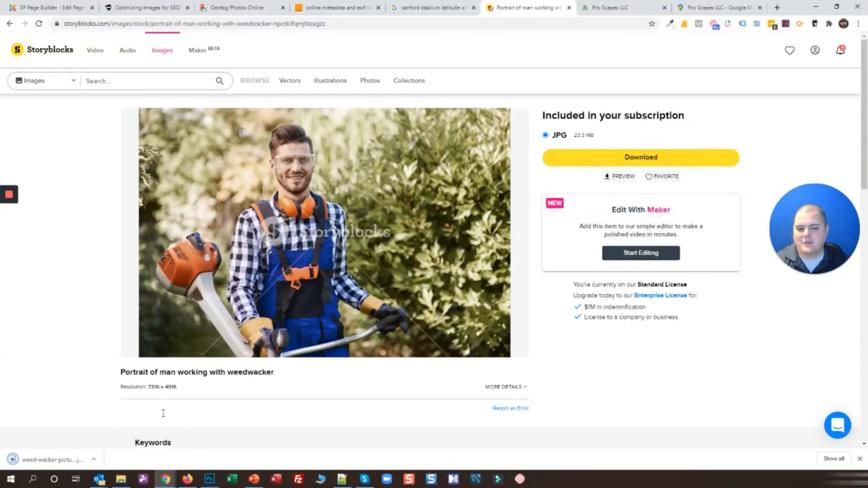
click(210, 478)
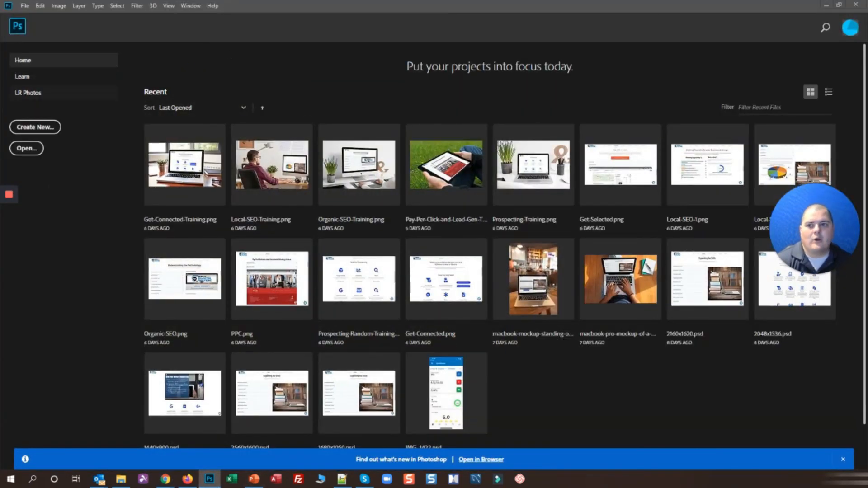
Open weed-wacker-picture.jpg in Photoshop and confirm its image size: 7316 x 4916 px at 300 pixels/inch
drag(213, 138, 337, 66)
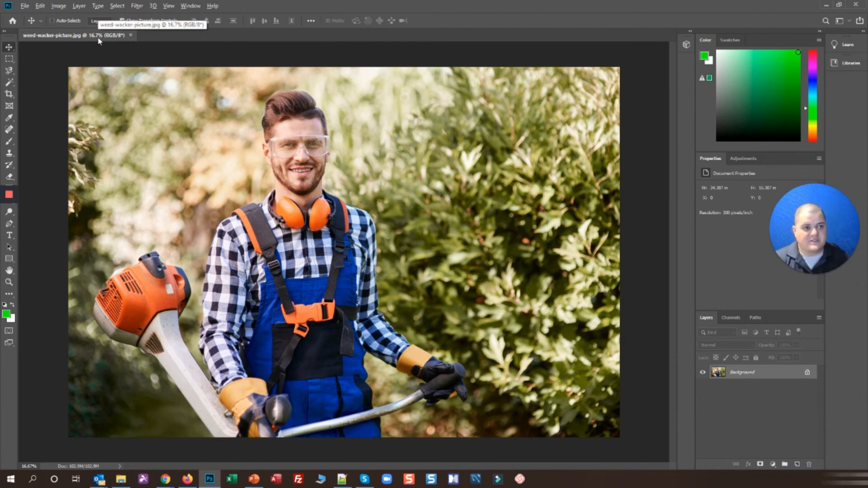
key(h)
key(ctrl+alt+i)
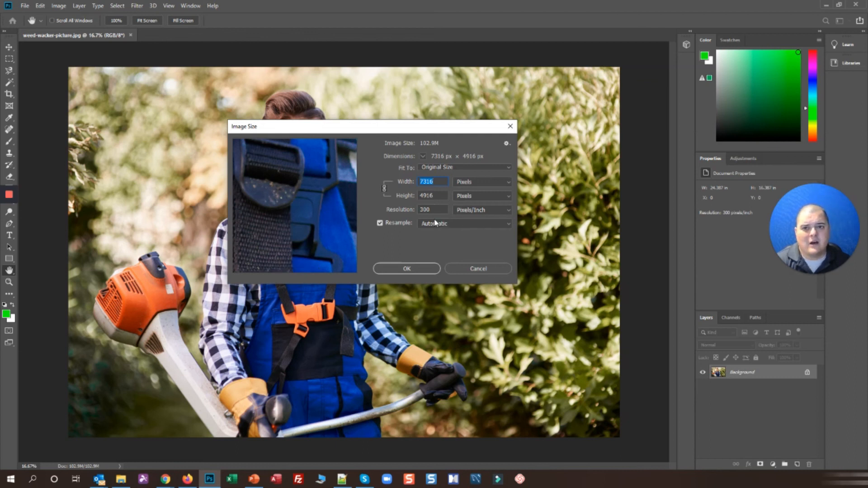
Change the photo's resolution from 300 to 72 pixels/inch, giving 1756 x 1180 px
click(429, 210)
double_click(430, 210)
text(72)
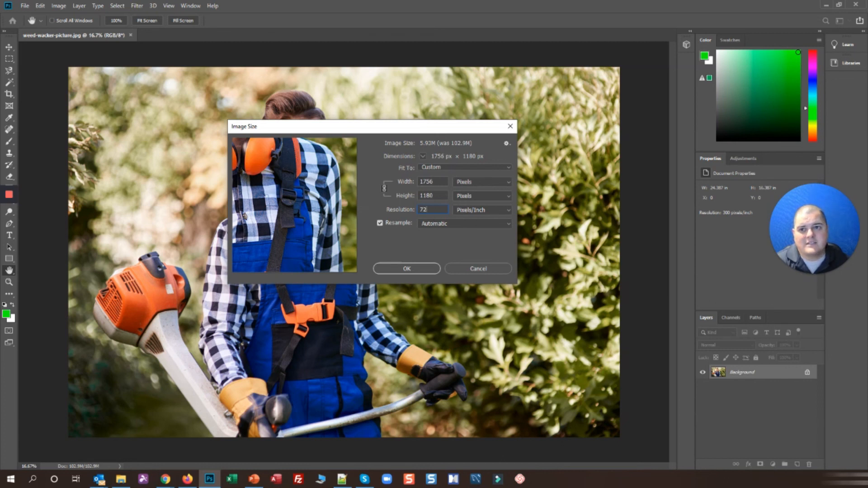
key(alt+Tab)
drag(328, 129, 436, 108)
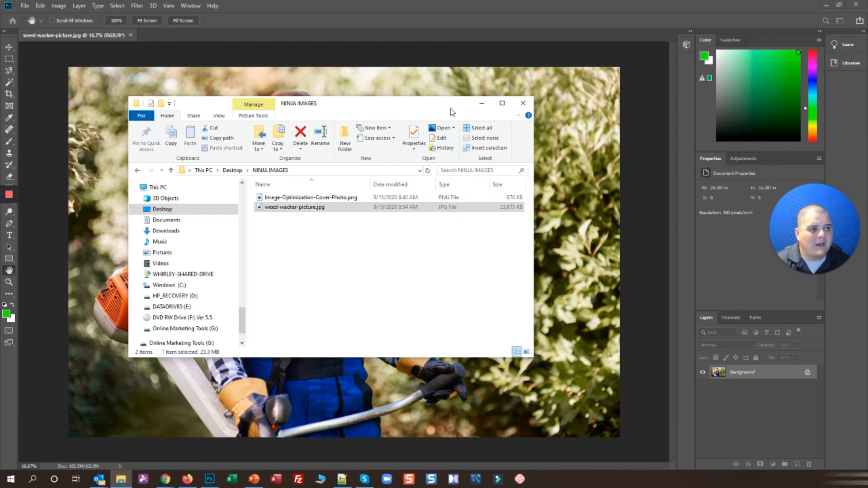
key(alt+Tab)
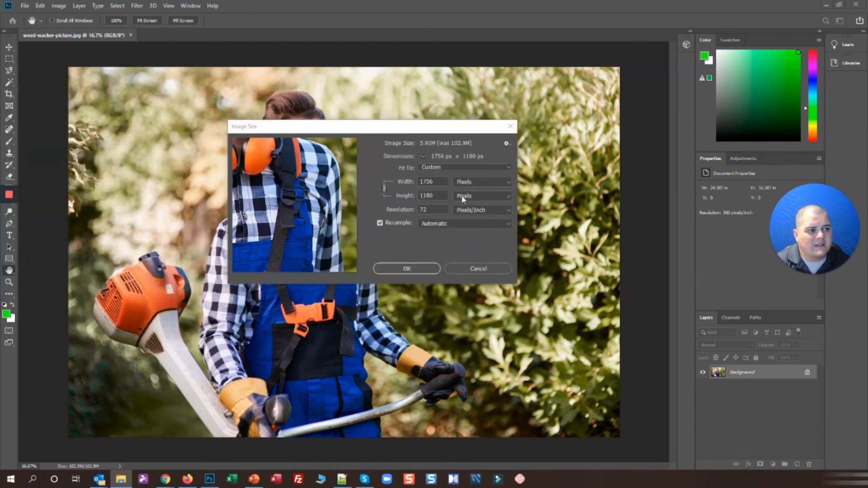
click(407, 270)
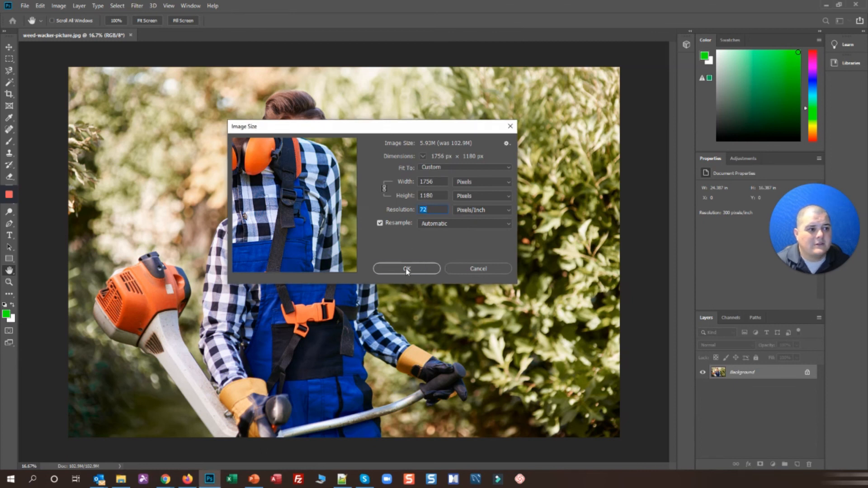
click(406, 268)
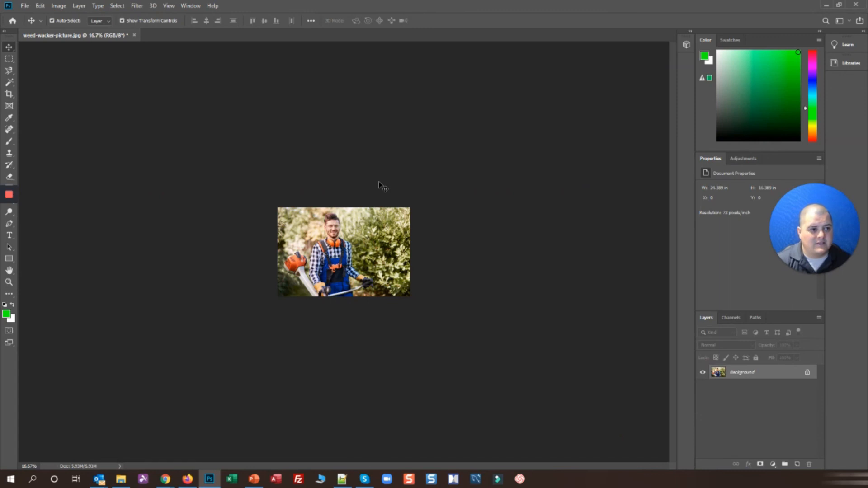
View the resized photo at 100% and Fit Screen, and check the NINJA IMAGES folder
key(ctrl+1)
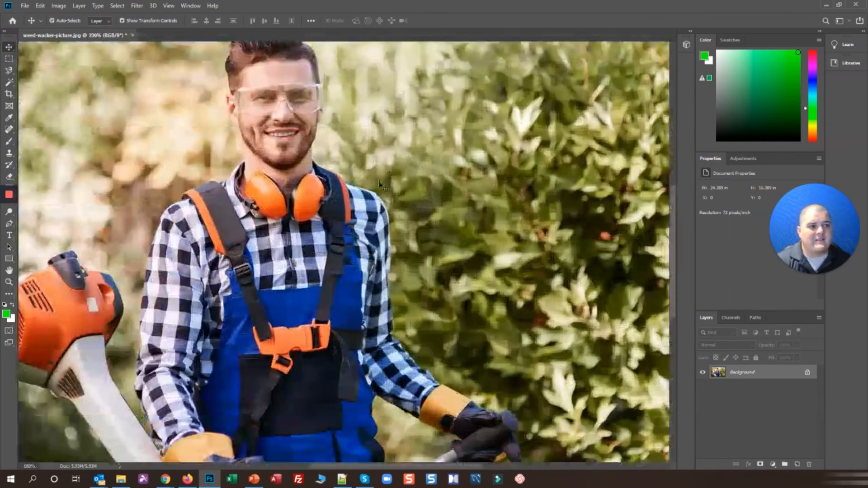
key(ctrl+0)
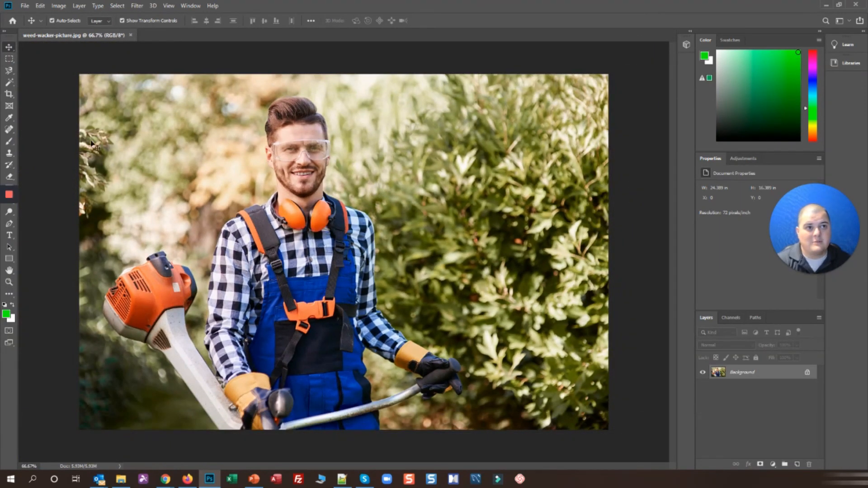
click(120, 478)
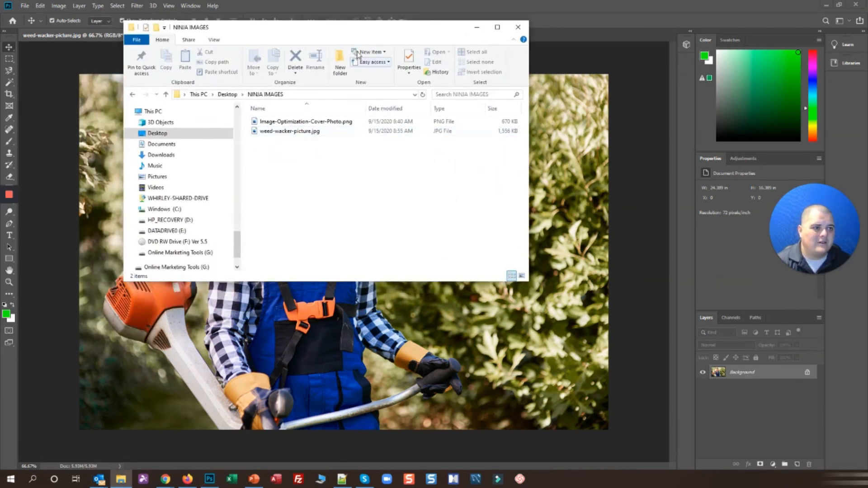
drag(362, 33, 0, 104)
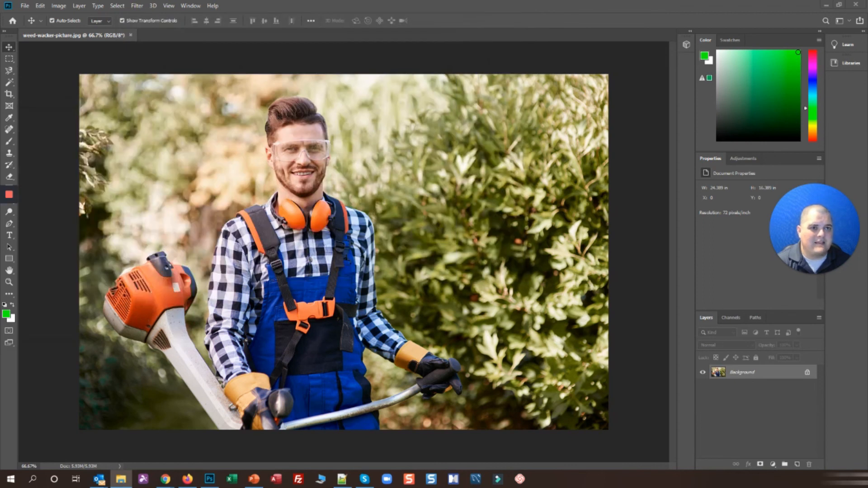
click(106, 39)
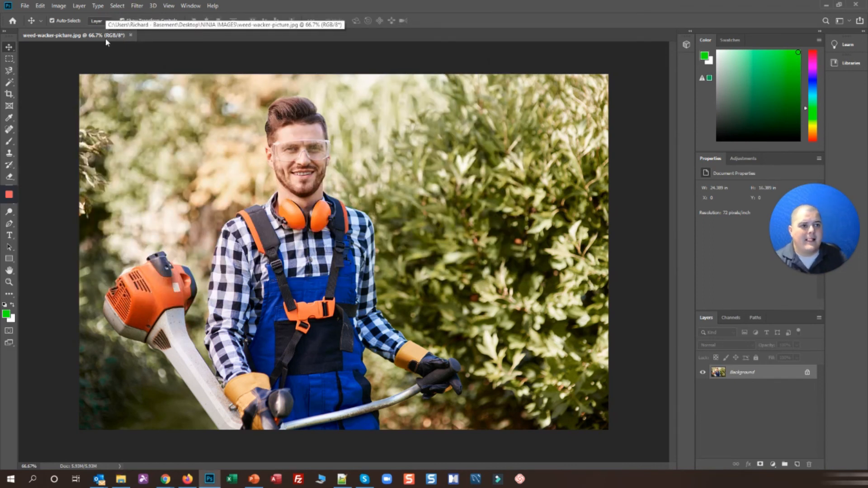
Close the spare SP Page Builder browser window
mouse_move(165, 478)
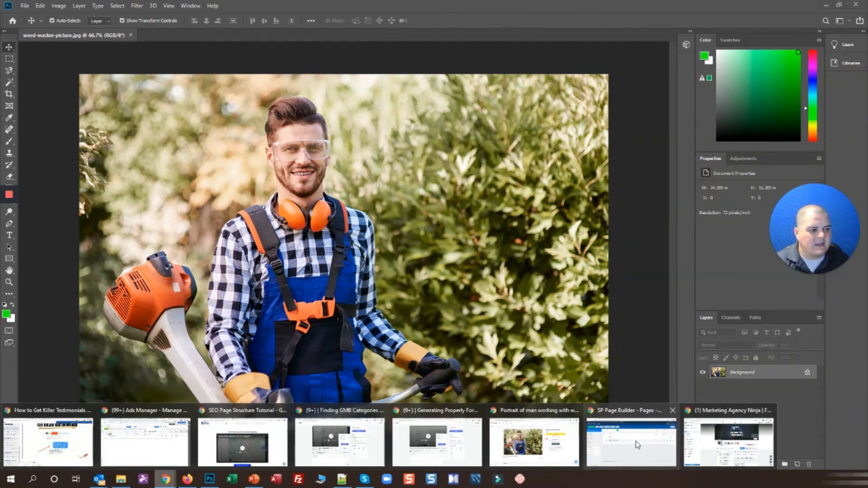
click(596, 450)
click(859, 6)
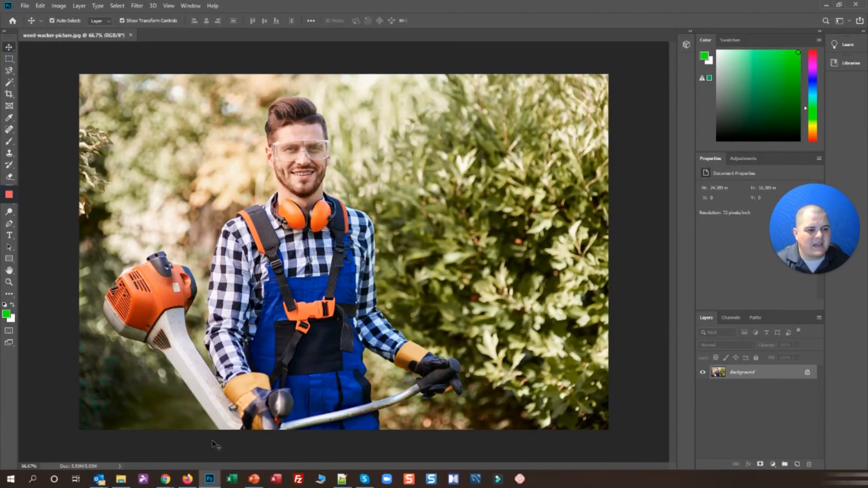
mouse_move(162, 478)
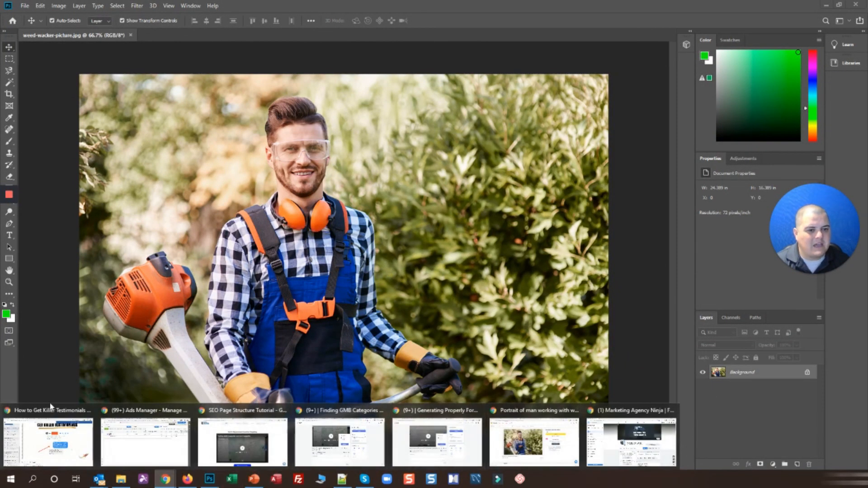
In the SEO article, enlarge the map screenshot and close it again
click(533, 441)
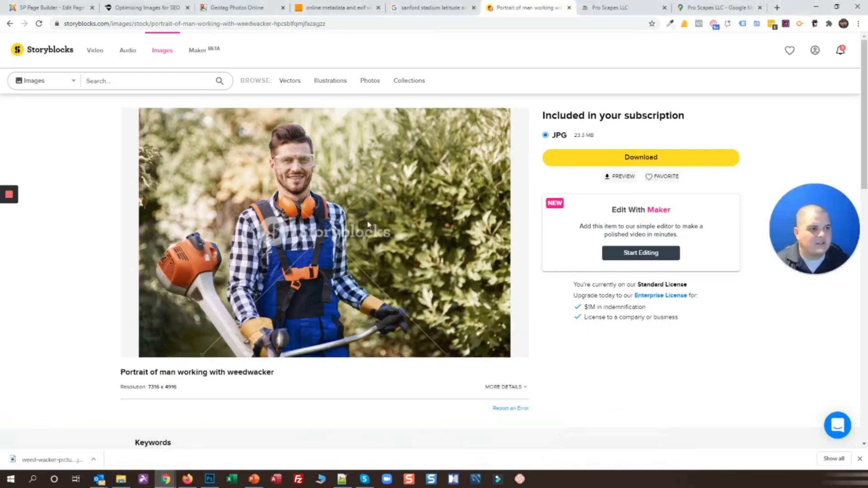
click(140, 7)
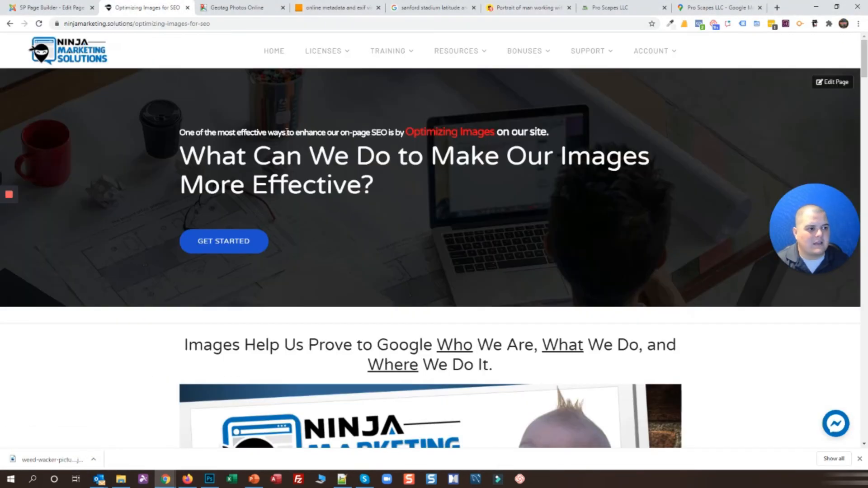
scroll(180, 148, down, 15)
scroll(181, 148, up, 4)
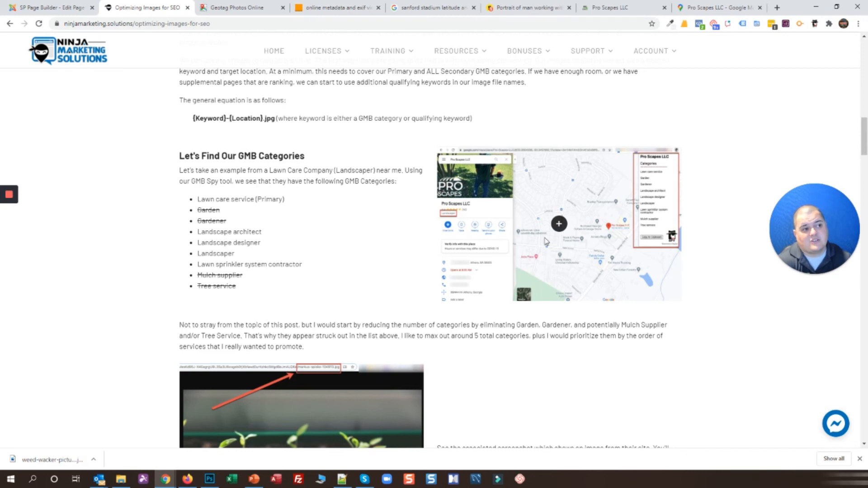
click(559, 225)
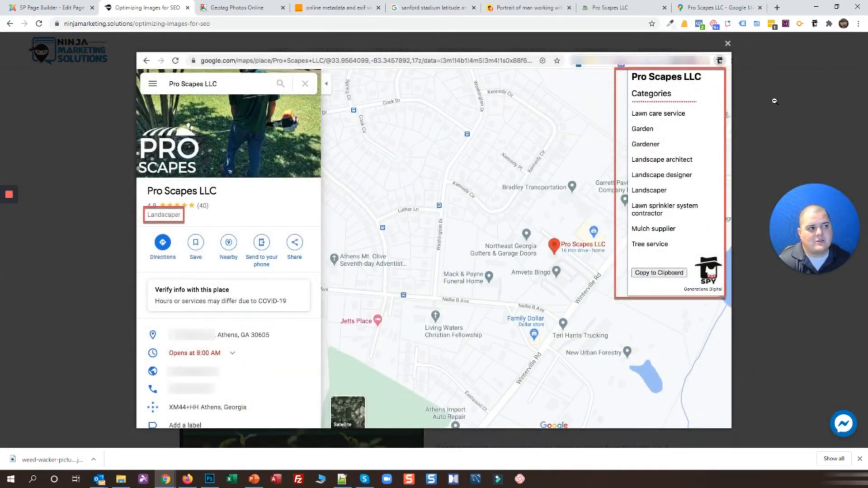
click(813, 78)
scroll(554, 156, down, 10)
scroll(553, 163, down, 10)
scroll(588, 226, up, 3)
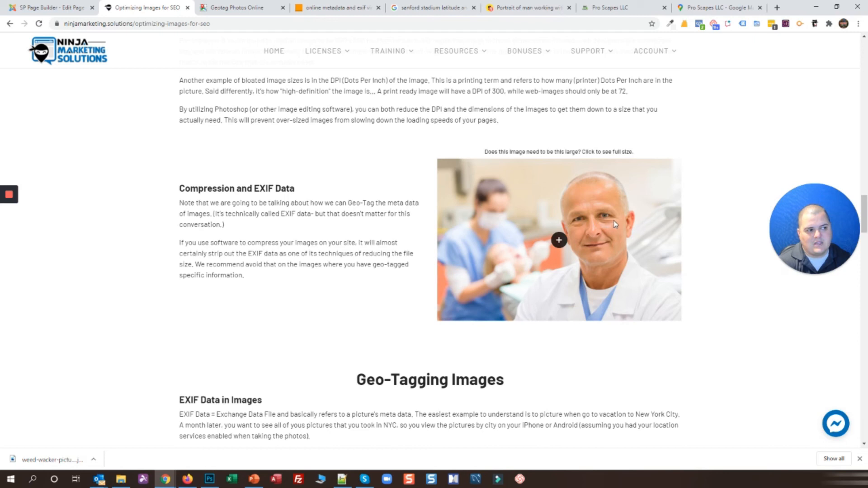
Enlarge and close the dentist photo, then scroll further down the article
click(556, 246)
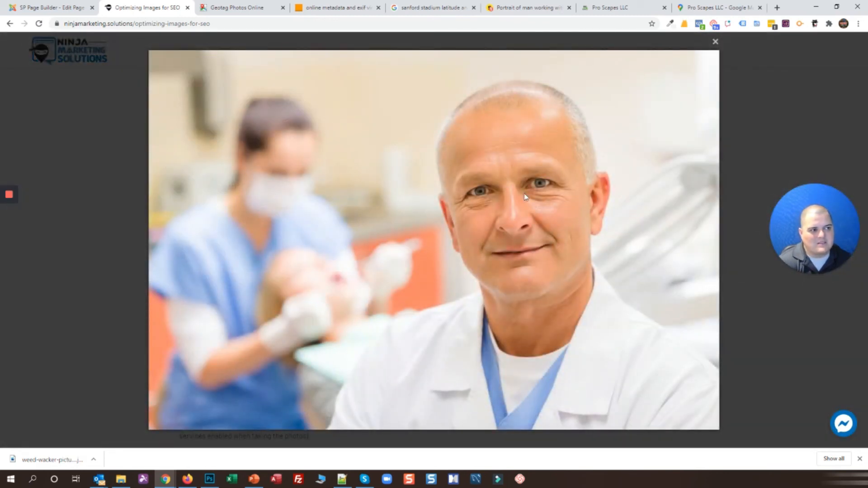
click(715, 41)
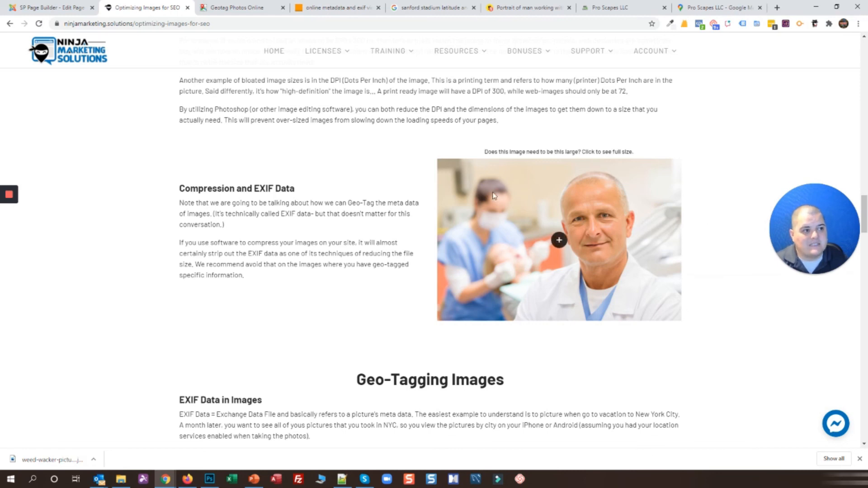
scroll(494, 196, up, 20)
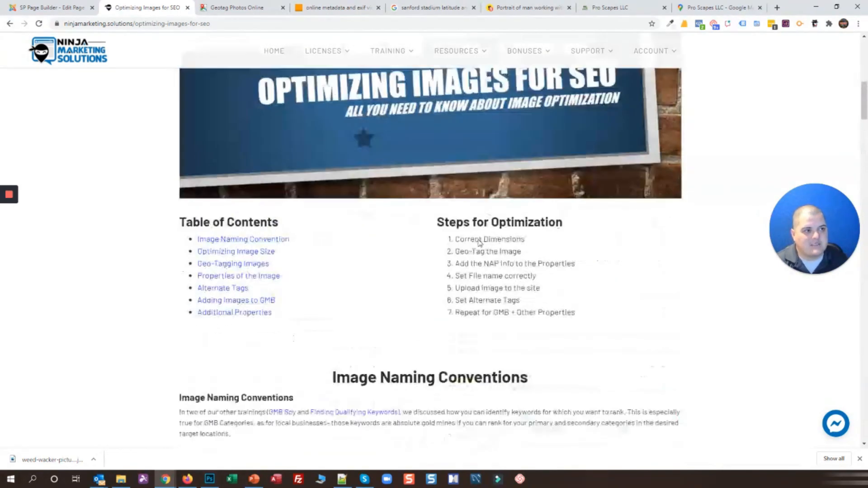
scroll(578, 271, down, 9)
scroll(590, 217, down, 15)
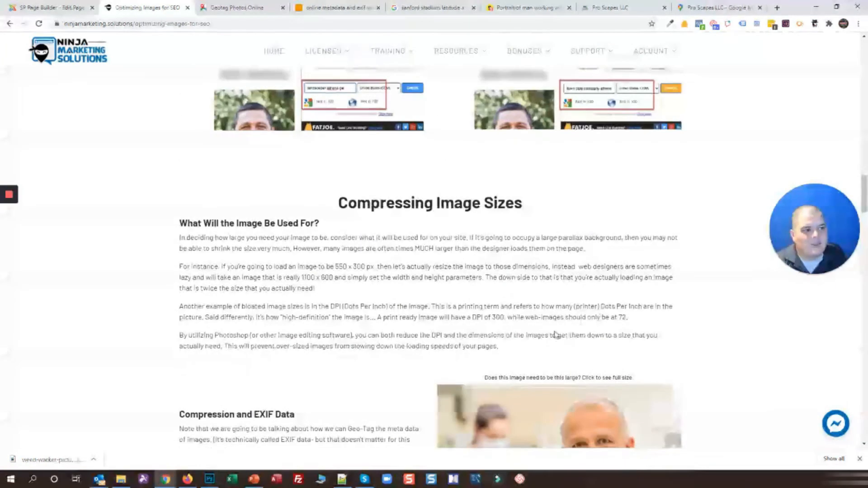
scroll(556, 335, down, 3)
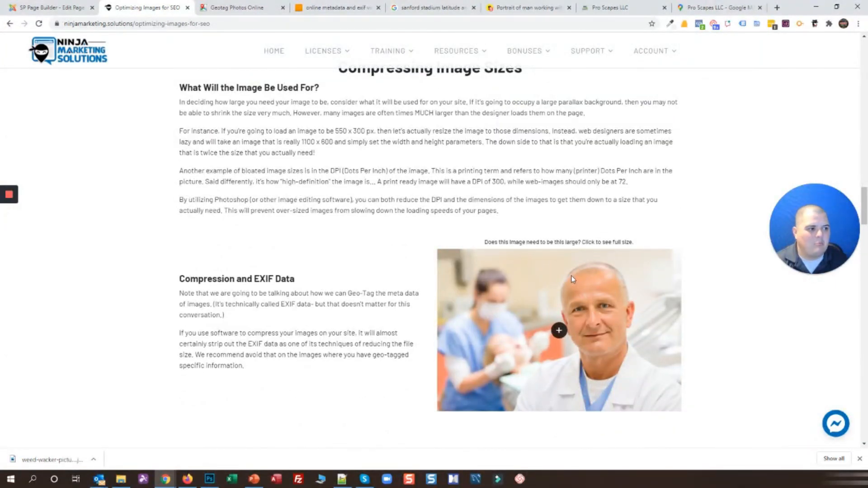
scroll(610, 325, down, 2)
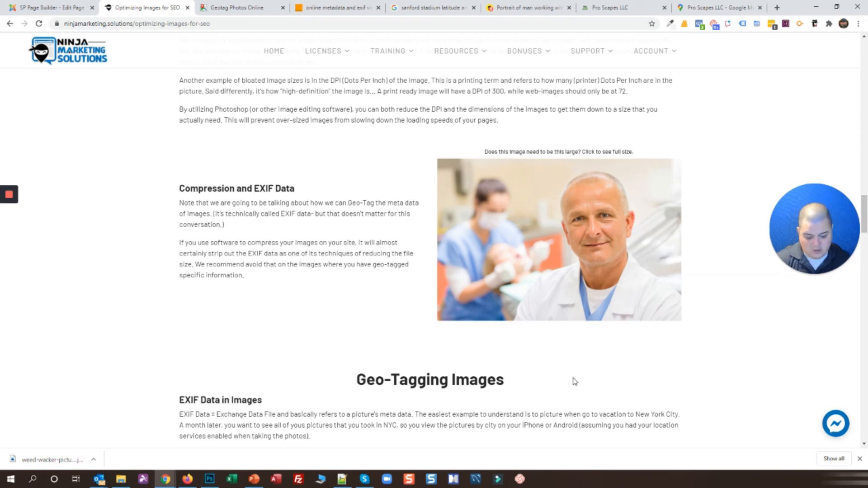
Capture the area around the dentist photo, then return to the weed-wacker photo in Photoshop
key(Print)
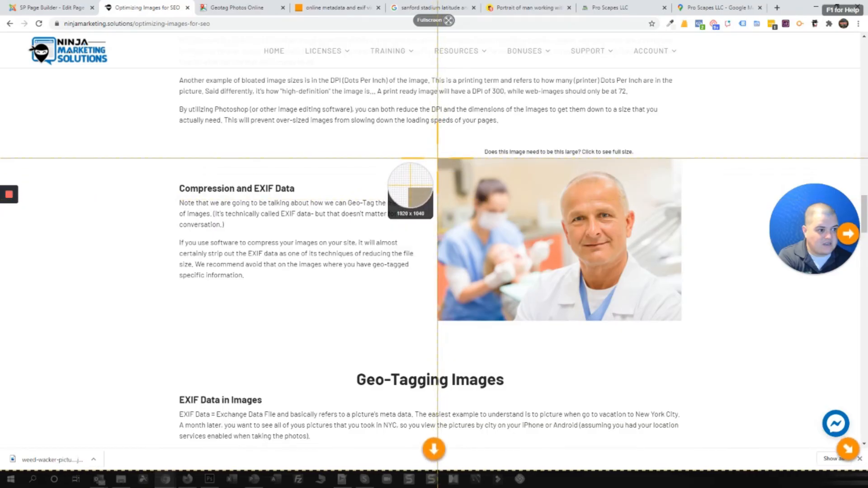
drag(437, 159, 681, 321)
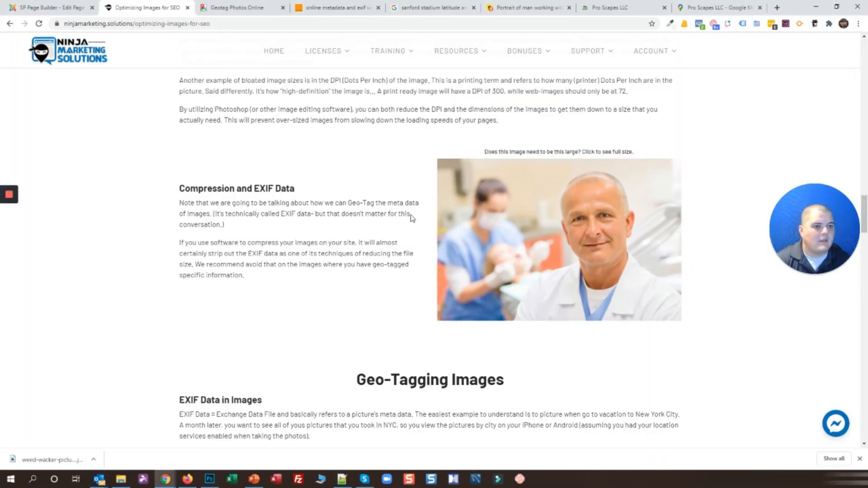
click(409, 479)
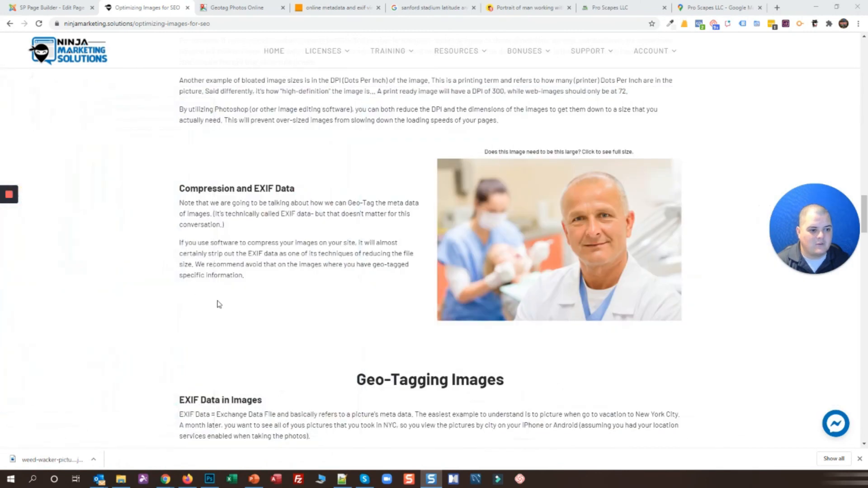
click(209, 478)
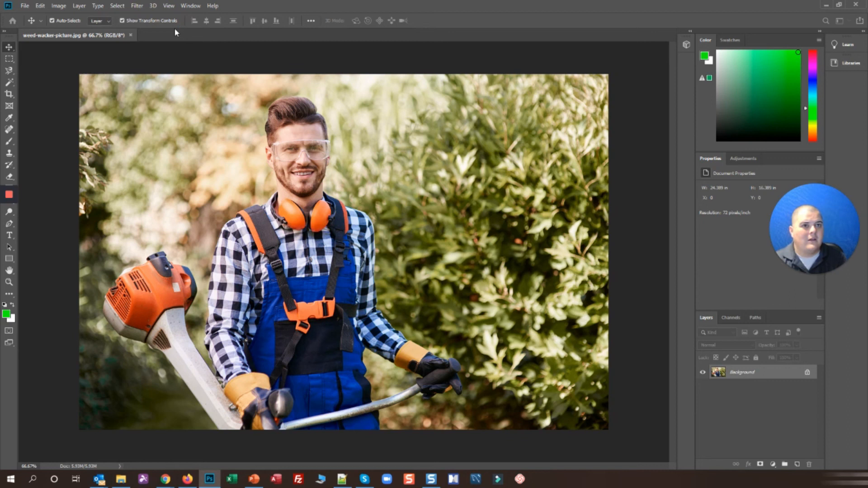
Dismiss the New Document dialog and resize the photo to 540 px wide (540 x 363 px)
key(ctrl+n)
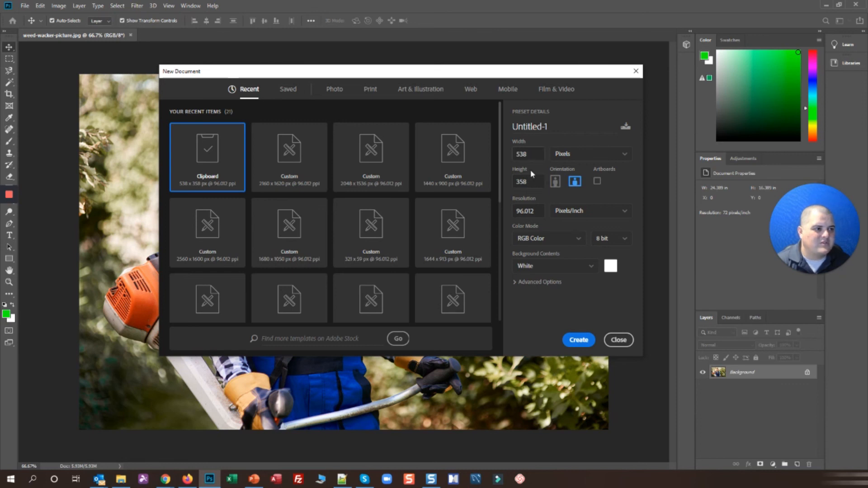
click(619, 340)
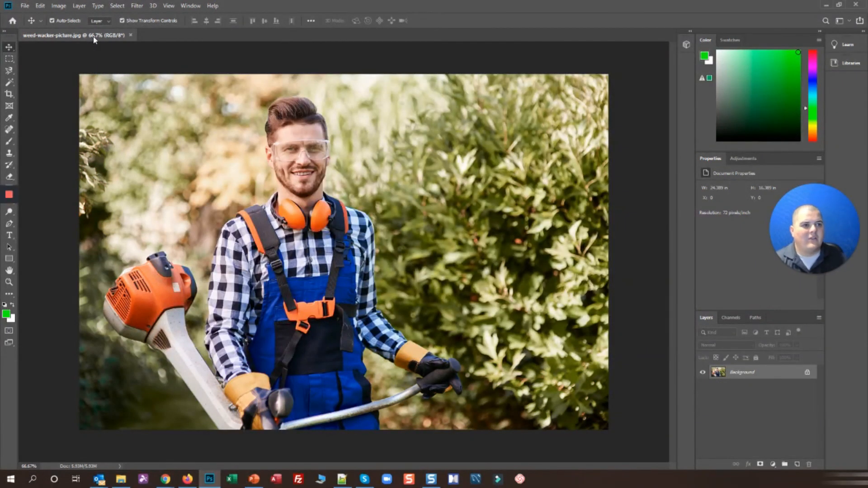
key(ctrl+alt+i)
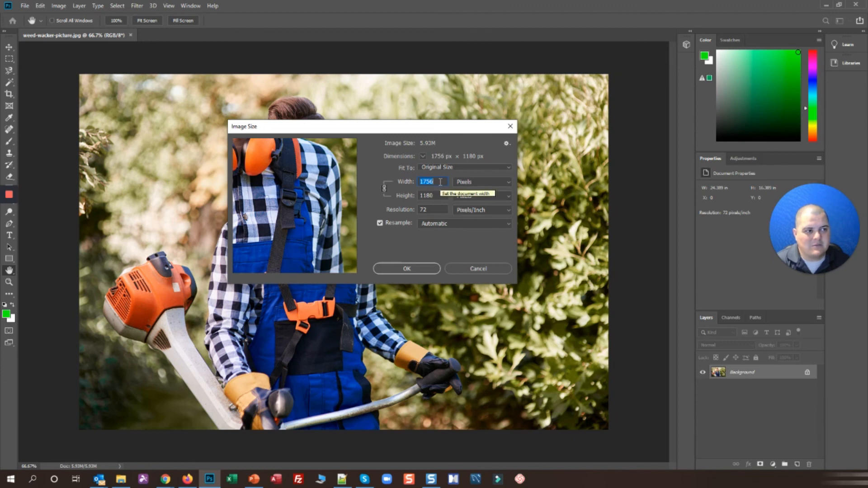
text(540)
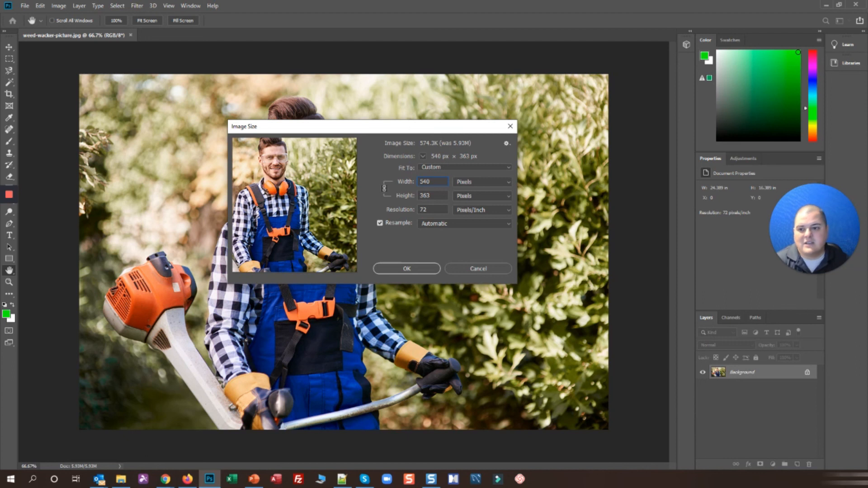
key(super+e)
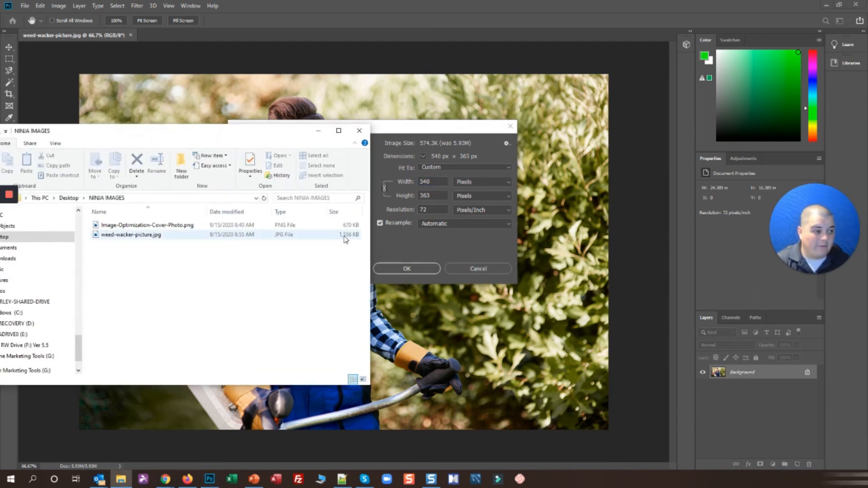
click(318, 131)
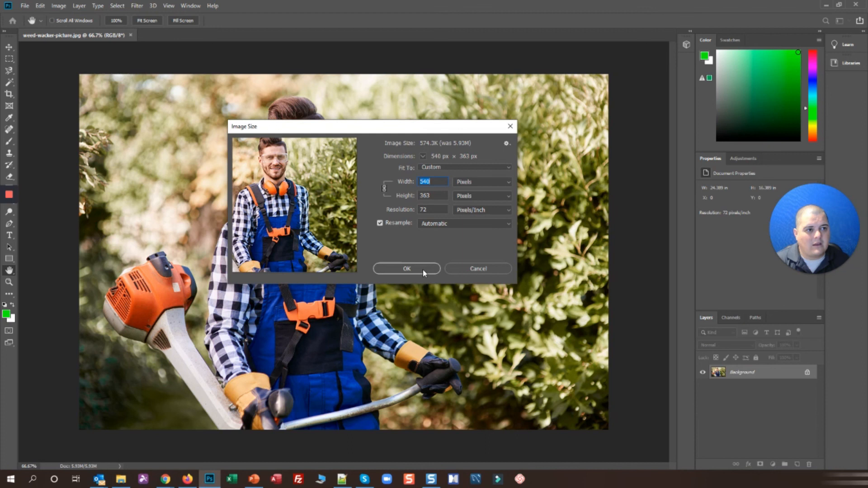
click(407, 269)
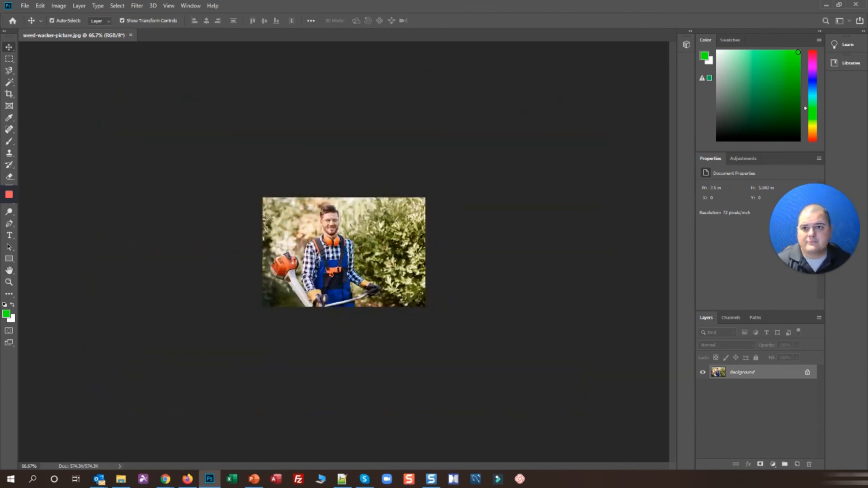
key(alt+Tab)
Confirm weed-wacker-picture.jpg in NINJA IMAGES is now 275 KB, then move the folder window off screen
click(479, 164)
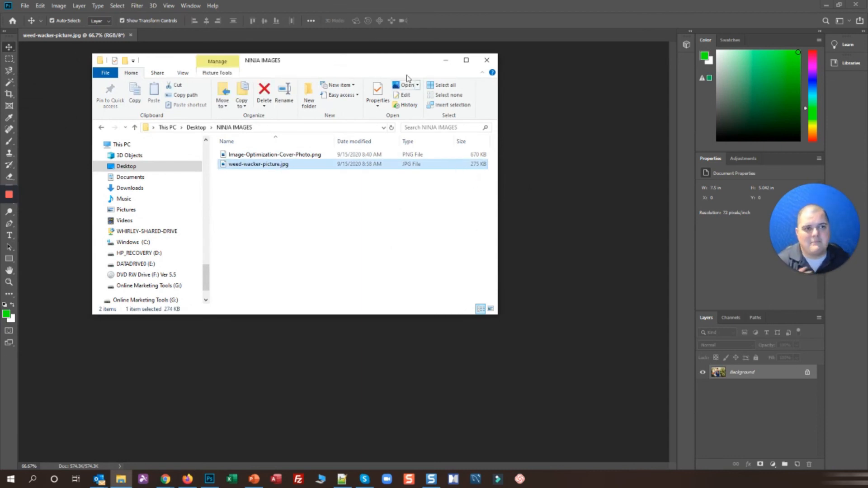
drag(392, 62, 0, 81)
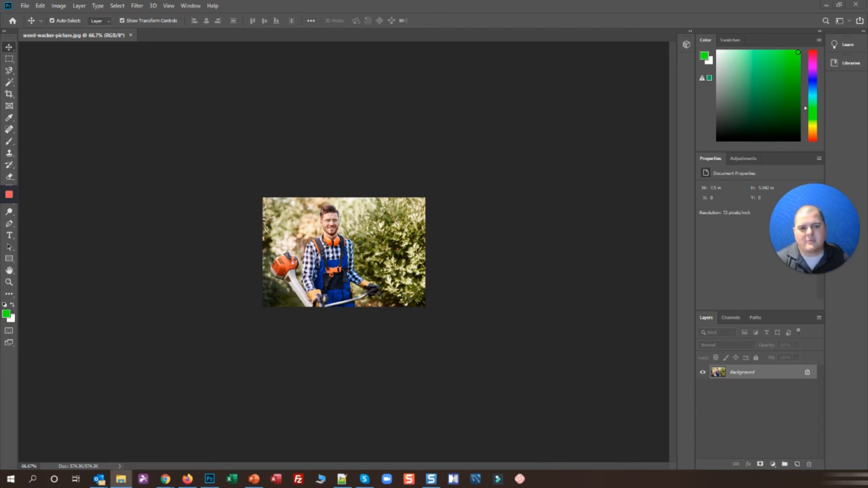
key(alt+Tab)
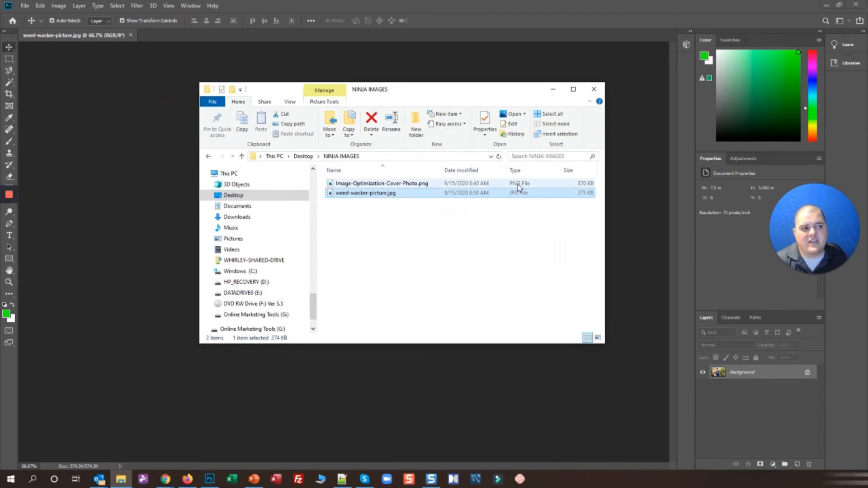
drag(432, 92, 0, 104)
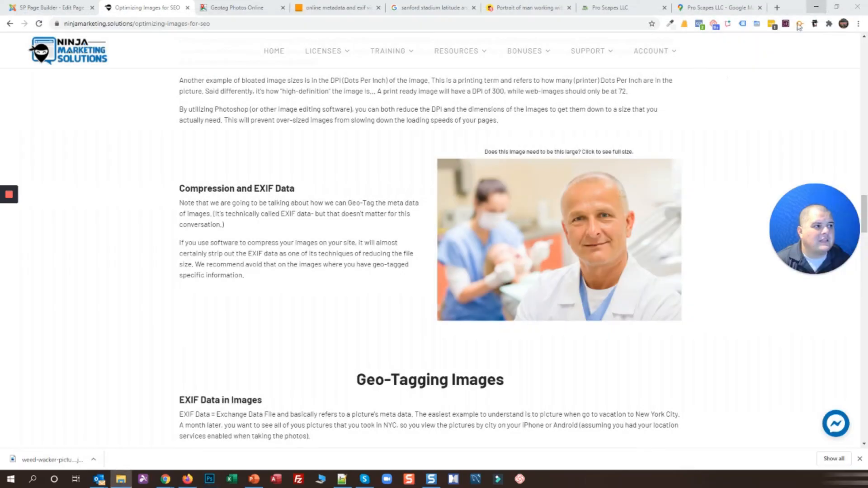
Close the Storyblocks weedwacker tab and return to the top of the Optimizing Images for SEO article
scroll(263, 221, up, 20)
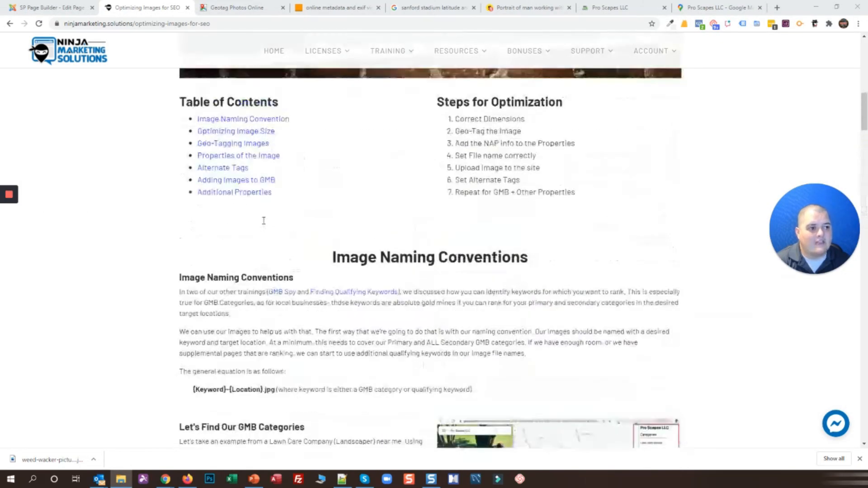
scroll(80, 225, down, 12)
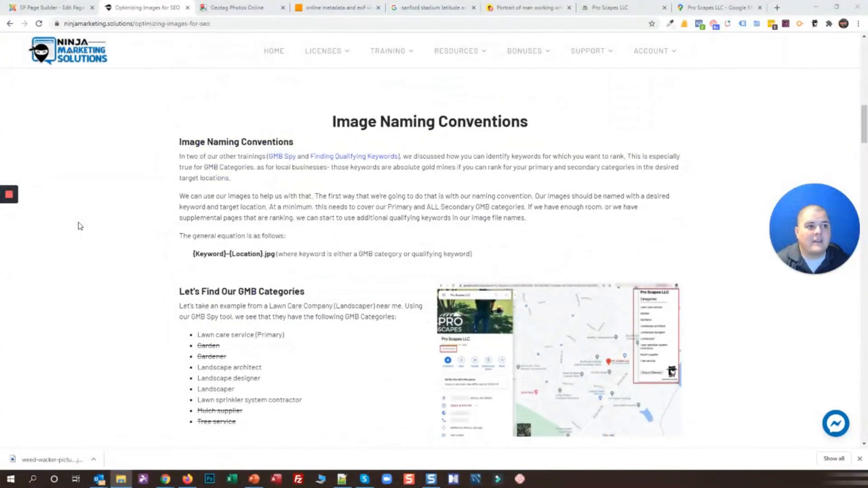
scroll(81, 212, up, 5)
click(526, 8)
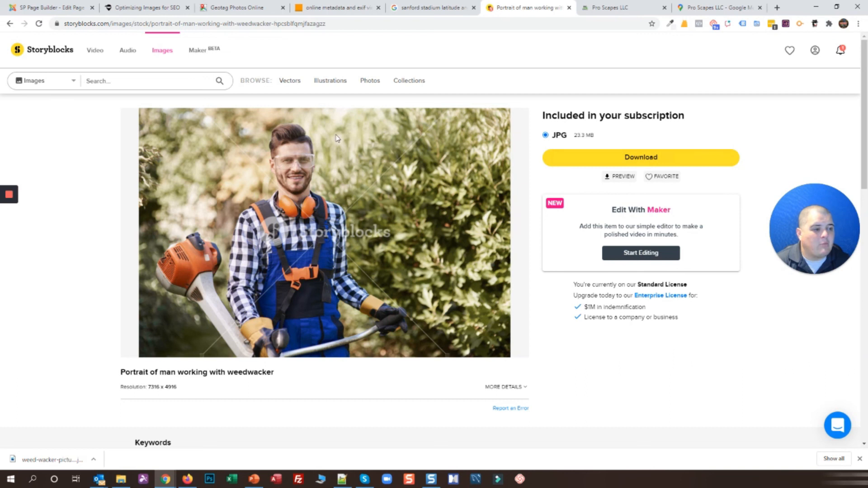
key(alt+Tab)
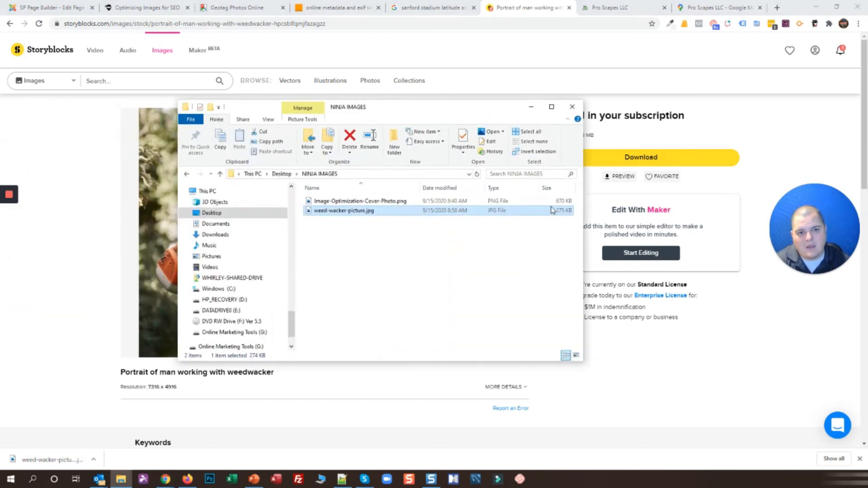
drag(418, 107, 0, 108)
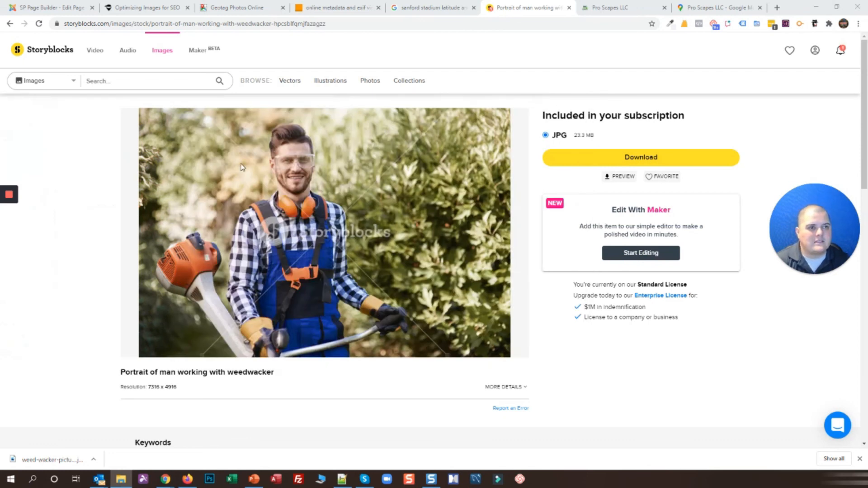
click(568, 8)
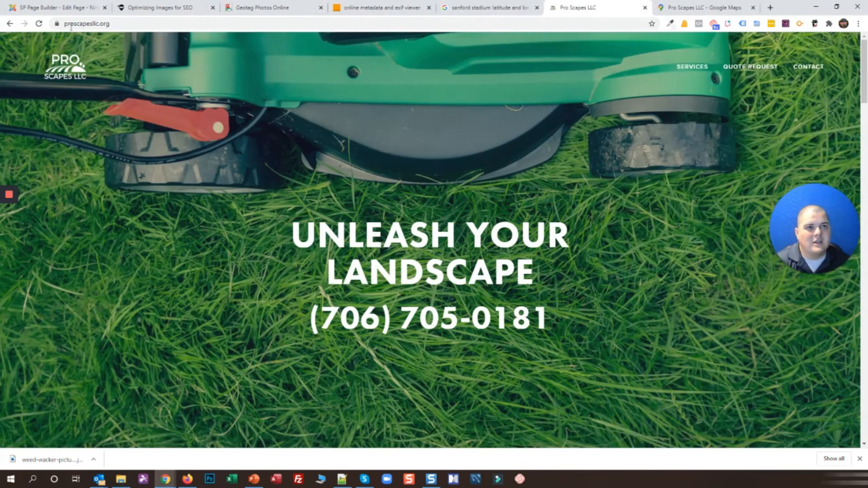
click(140, 8)
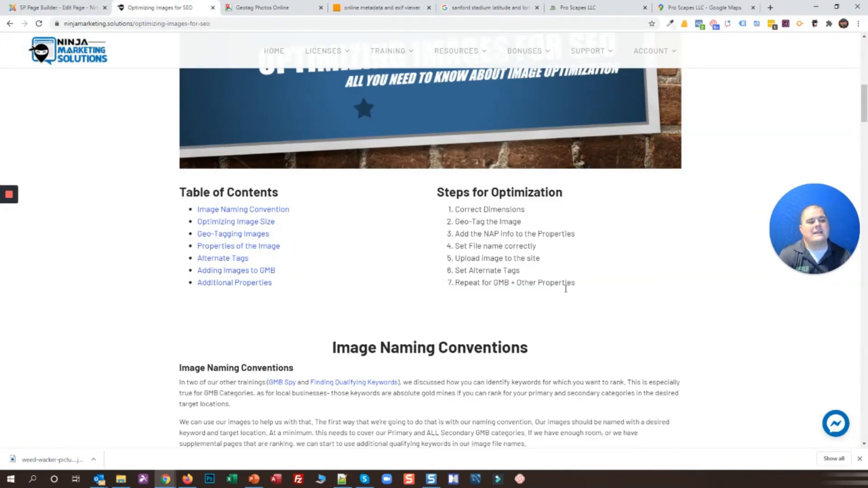
scroll(565, 287, up, 10)
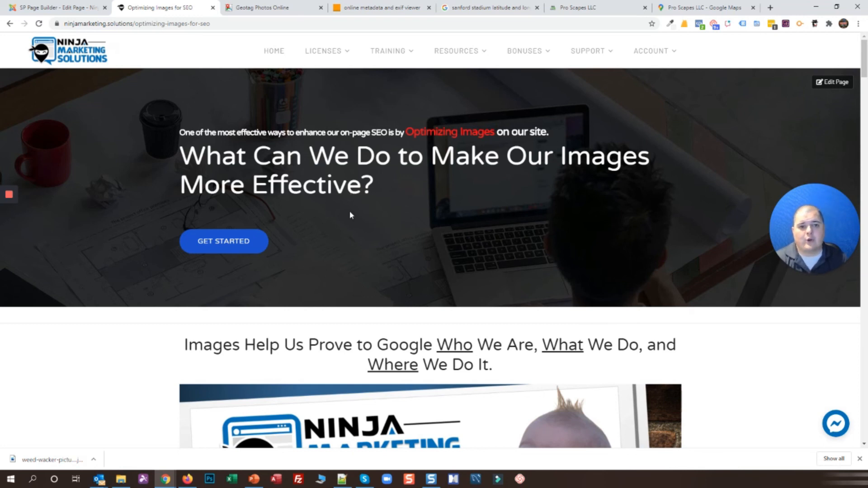
Glance at the metadata viewer, Pro Scapes LLC and stadium coordinates tabs, then return to the SEO guide
key(alt+Tab)
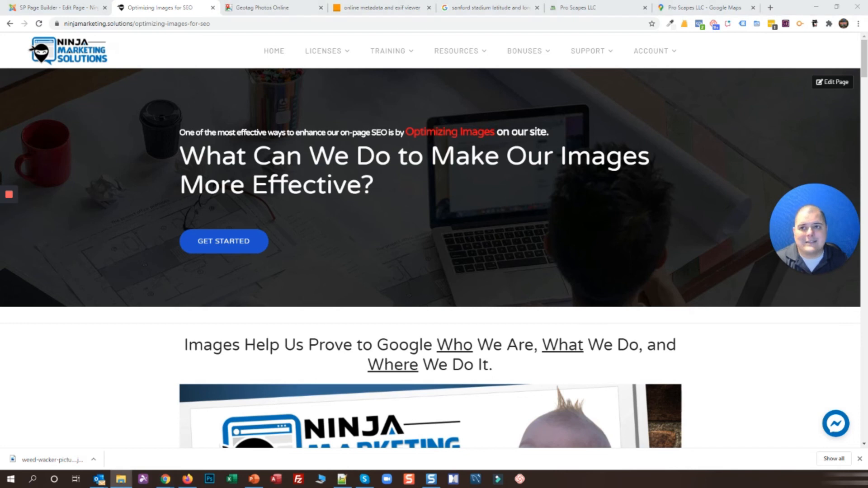
key(alt+Tab)
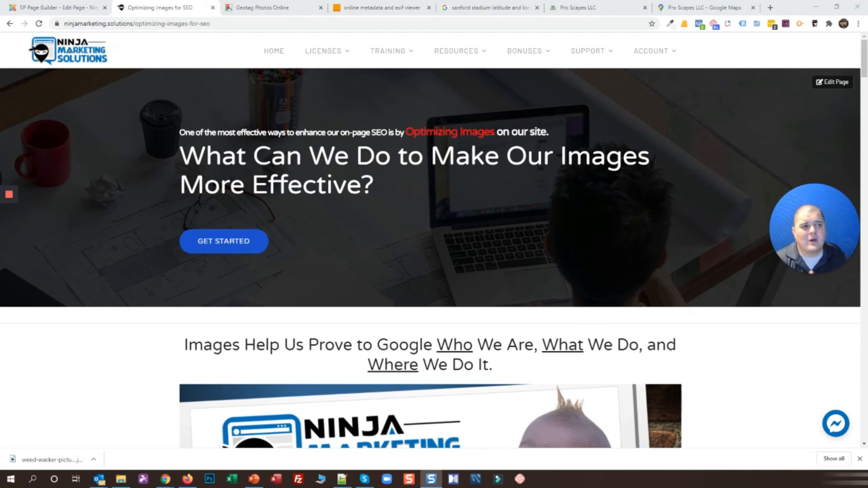
click(380, 8)
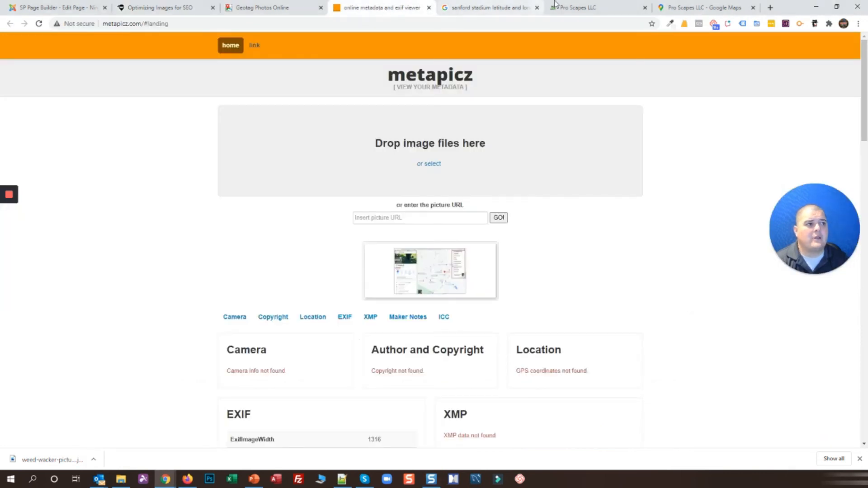
click(555, 4)
click(486, 7)
click(160, 7)
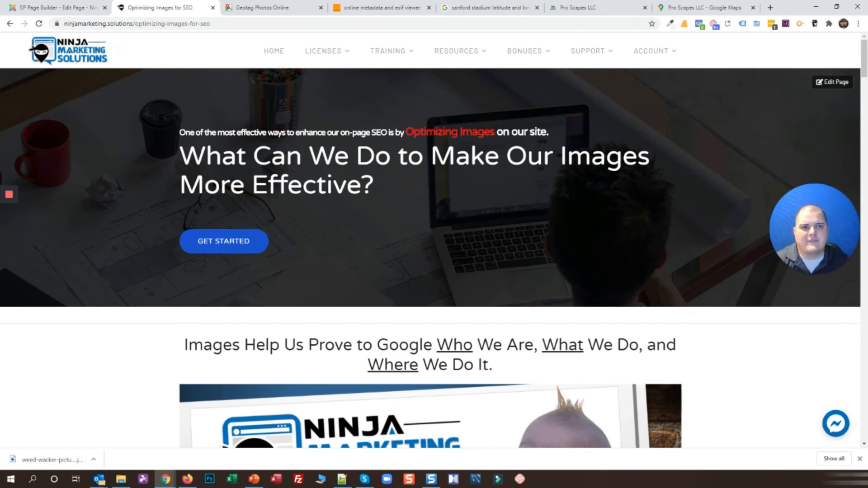
Scroll the guide to the Compression and EXIF Data section, noting the Geo-Tag the Image step
scroll(193, 206, down, 10)
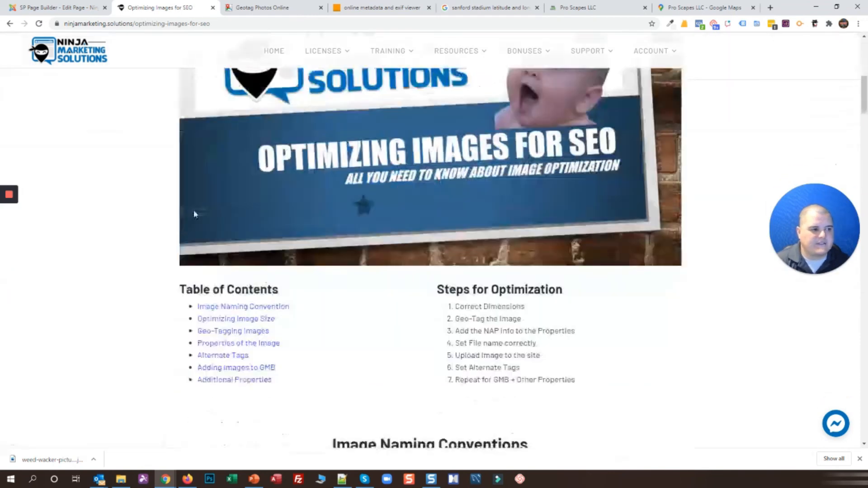
scroll(226, 218, up, 1)
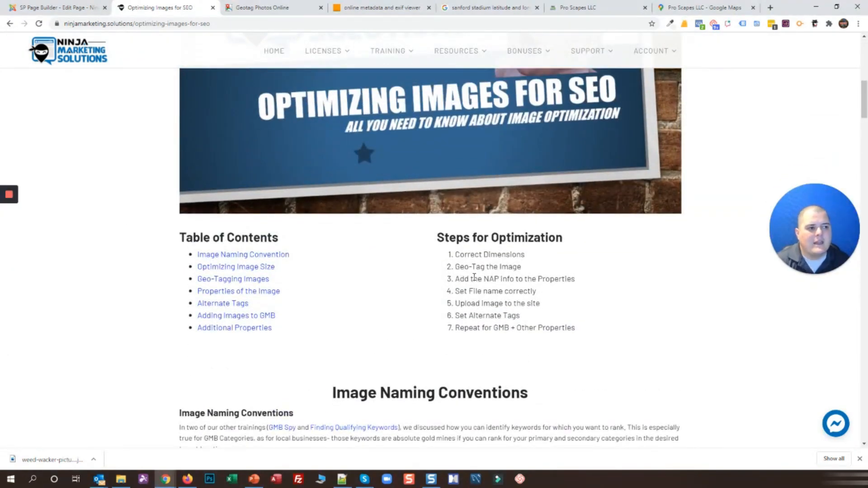
drag(455, 269, 526, 271)
click(526, 279)
scroll(402, 331, up, 4)
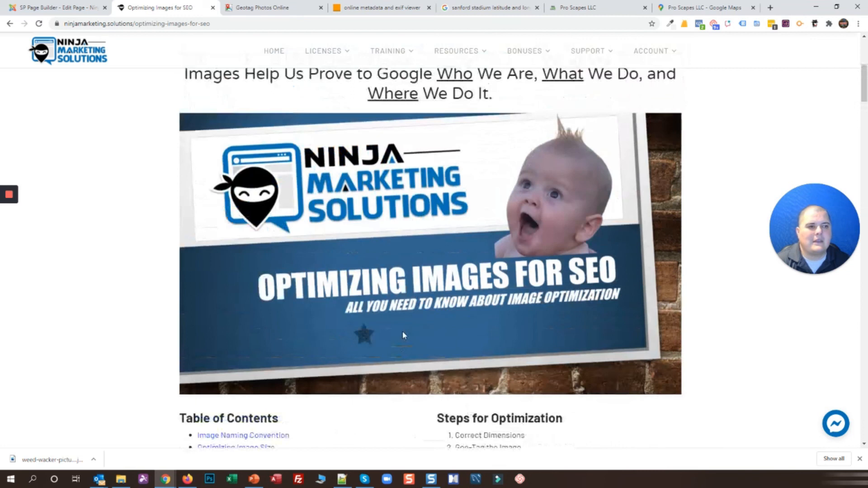
scroll(95, 281, down, 15)
scroll(94, 281, down, 13)
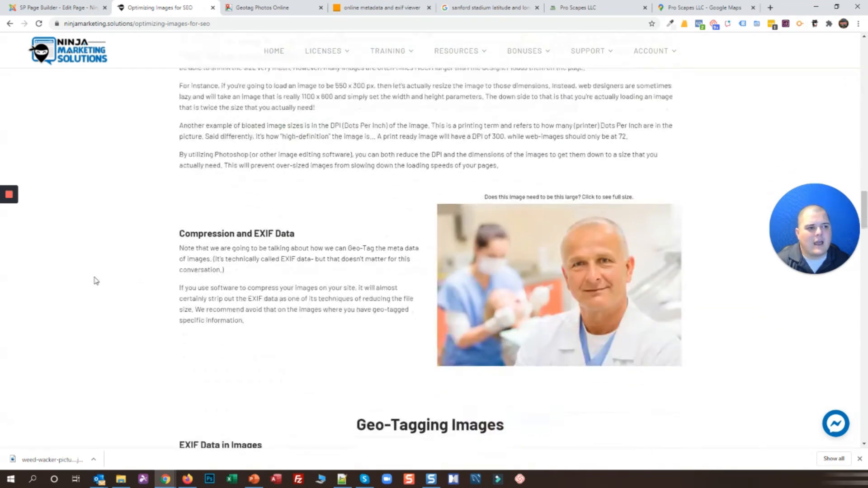
scroll(441, 294, up, 2)
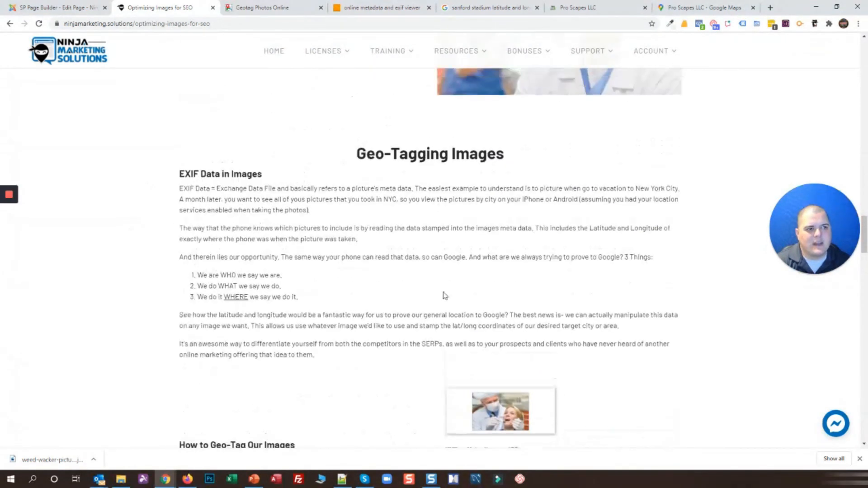
scroll(339, 320, down, 3)
scroll(246, 293, up, 1)
scroll(246, 293, up, 20)
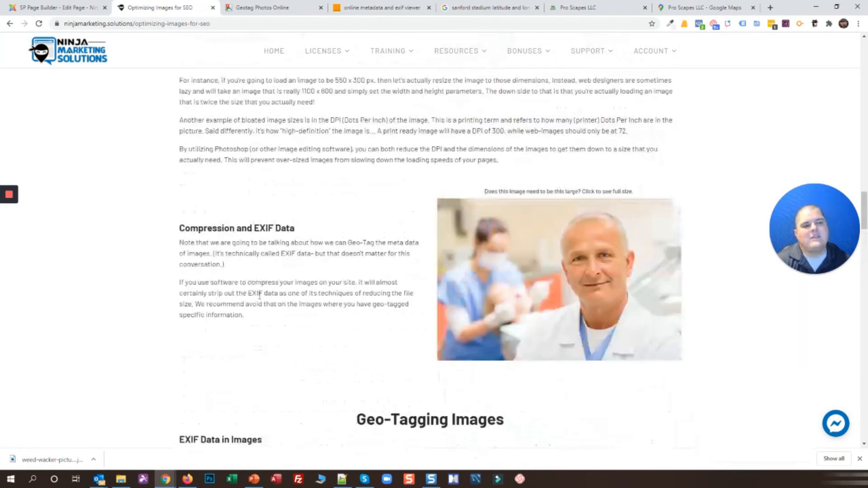
Scroll the SEO guide to its top and briefly highlight, then clear, 'Who We Are' and 'Where We Do It.'
scroll(259, 295, up, 1)
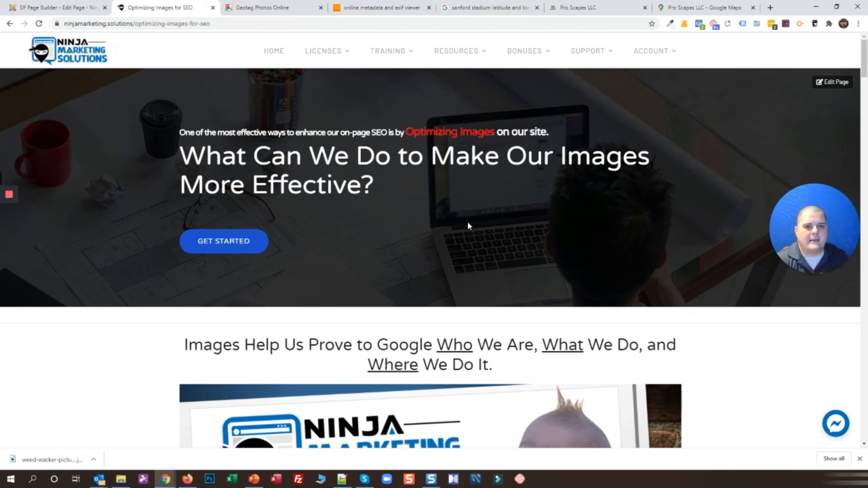
drag(437, 345, 530, 345)
drag(368, 365, 493, 366)
click(522, 370)
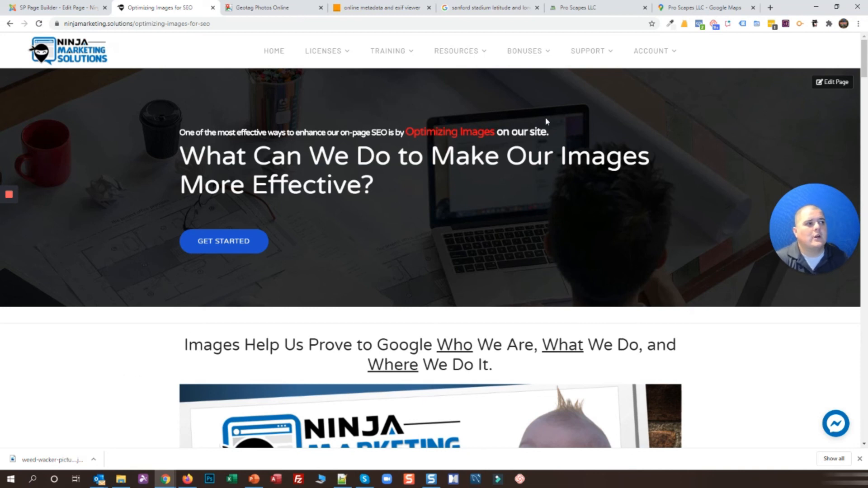
Copy latitude 33.9564055 from the Pro Scapes LLC Maps URL and close the Sanford Stadium search
click(479, 7)
drag(93, 156, 141, 159)
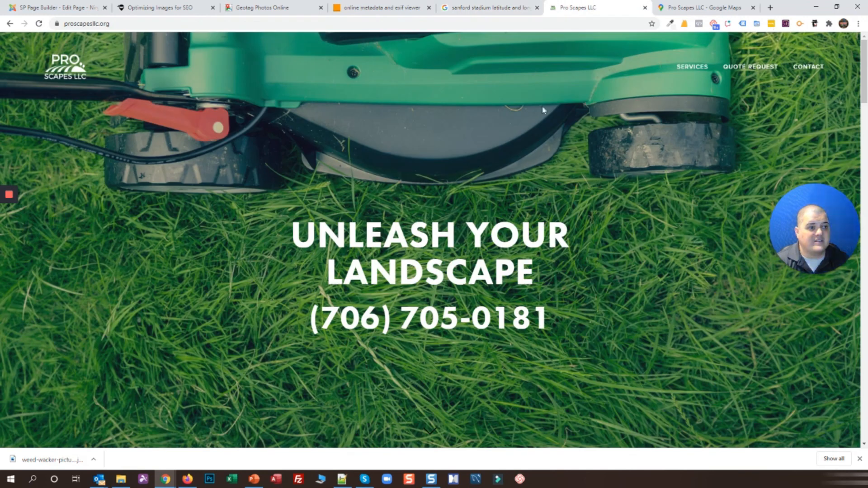
click(581, 5)
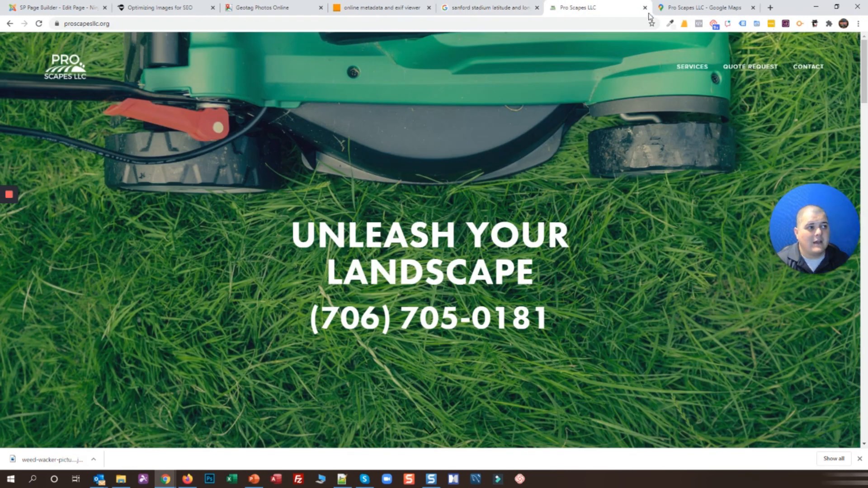
click(659, 8)
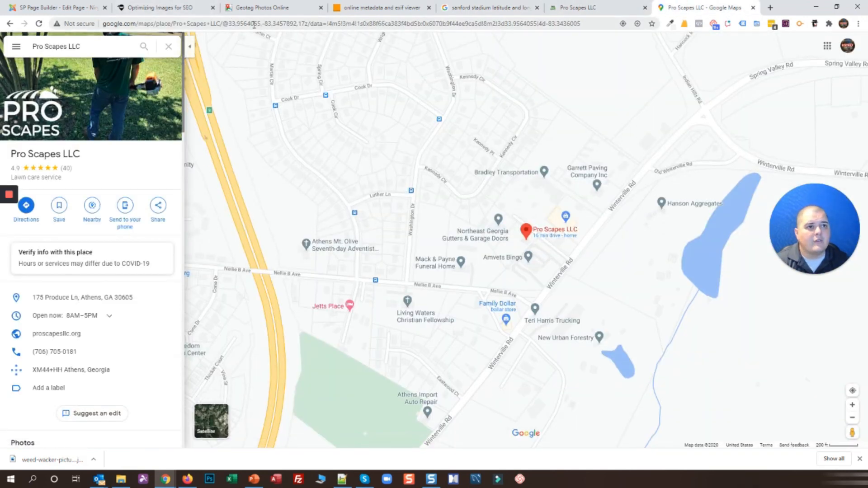
drag(261, 24, 229, 23)
key(ctrl+c)
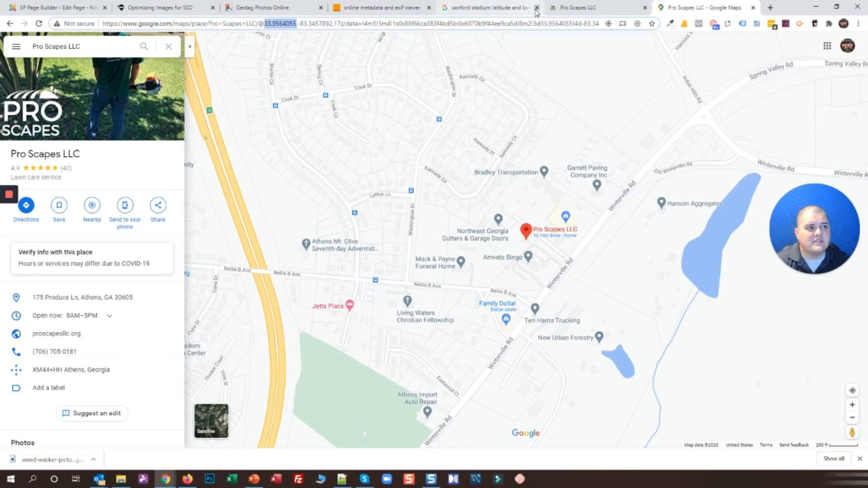
click(536, 8)
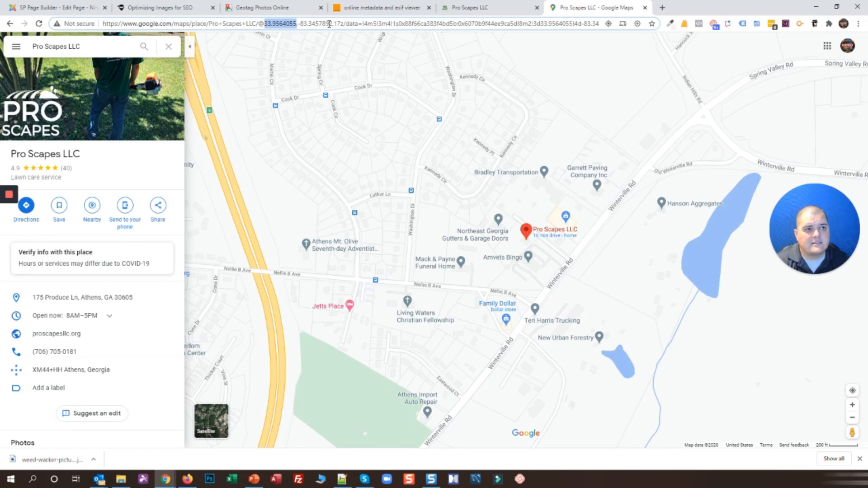
click(248, 8)
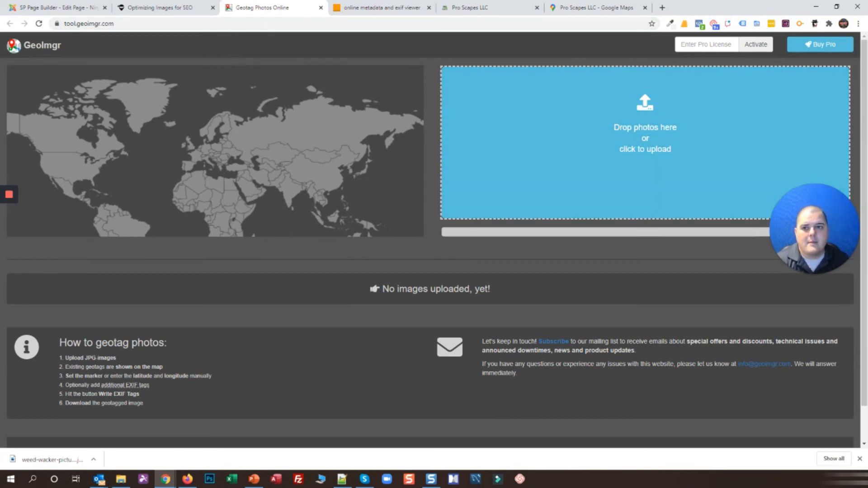
Upload weed-wacker-picture.jpg to GeoImgr and paste latitude 33.9564055 into Lat
key(alt+Tab)
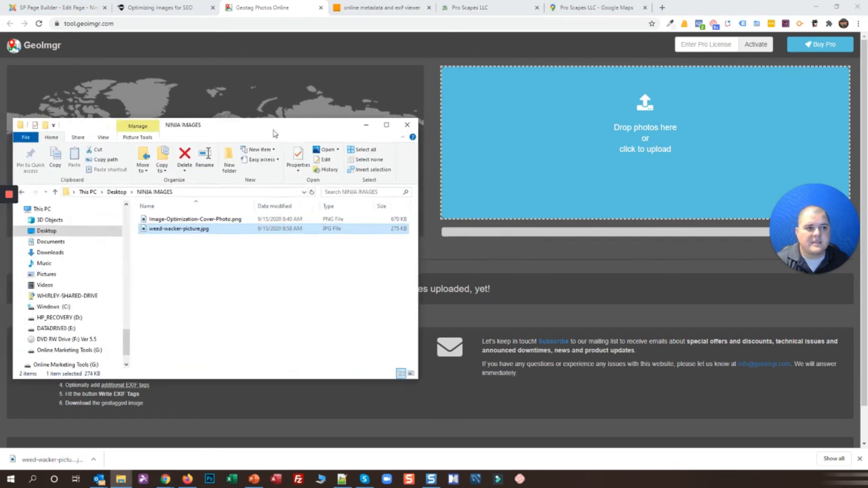
drag(201, 231, 570, 137)
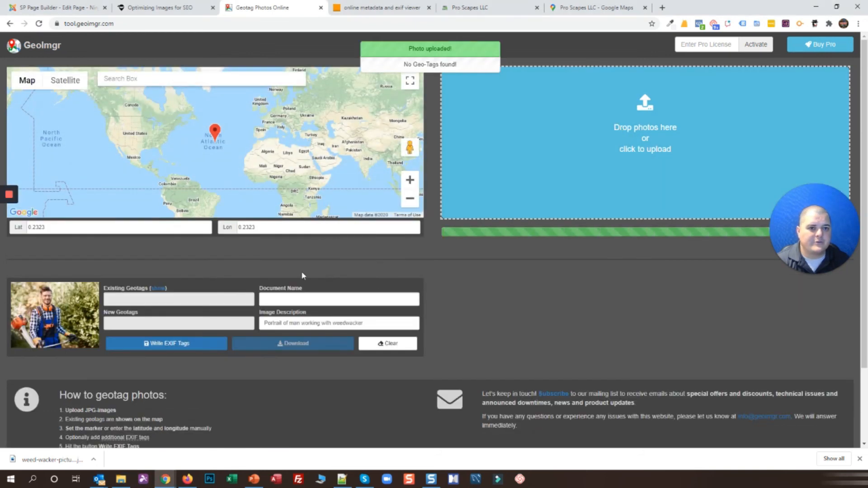
triple_click(90, 227)
key(ctrl+v)
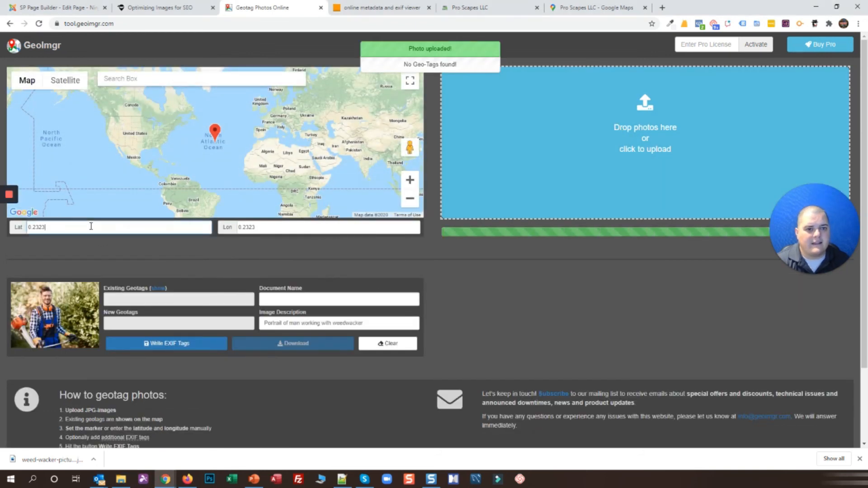
Copy longitude -83.3457892 from the Maps URL and paste it into Lon
click(472, 7)
click(592, 7)
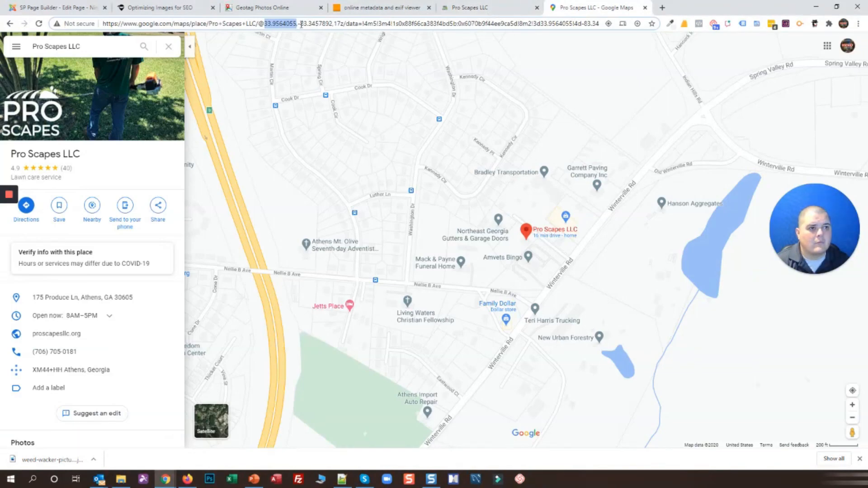
drag(298, 24, 332, 23)
key(ctrl+c)
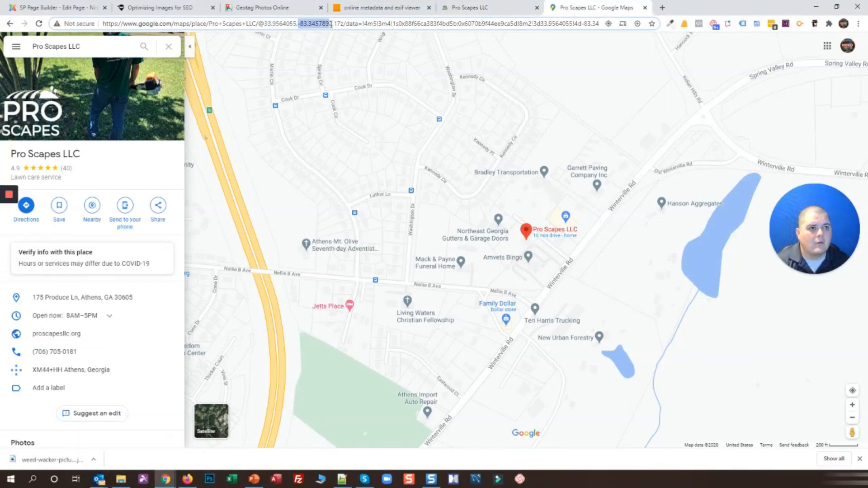
click(254, 8)
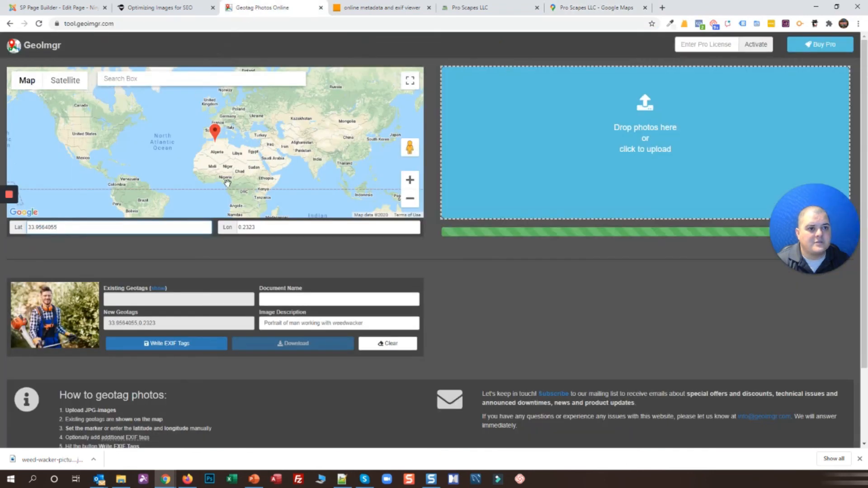
triple_click(277, 227)
key(ctrl+v)
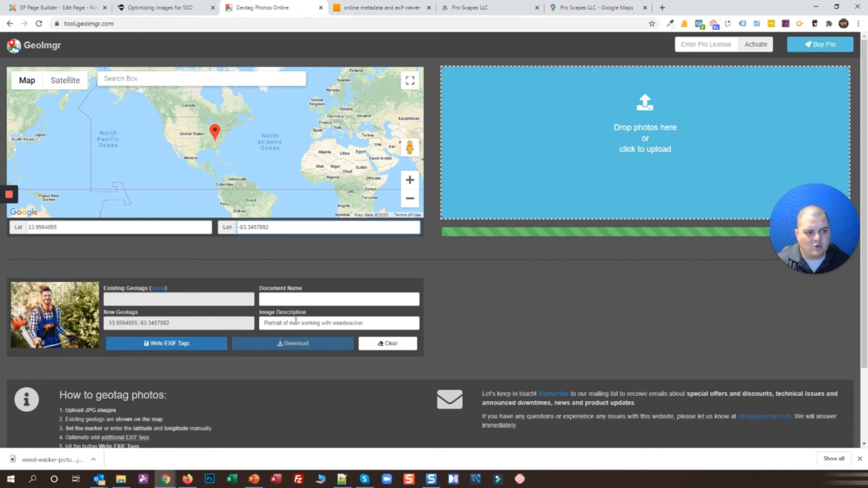
Set the Image Description to 'Pro Scapes LLC - best lawn care service in athens ga' and write the EXIF tags
drag(370, 325, 158, 319)
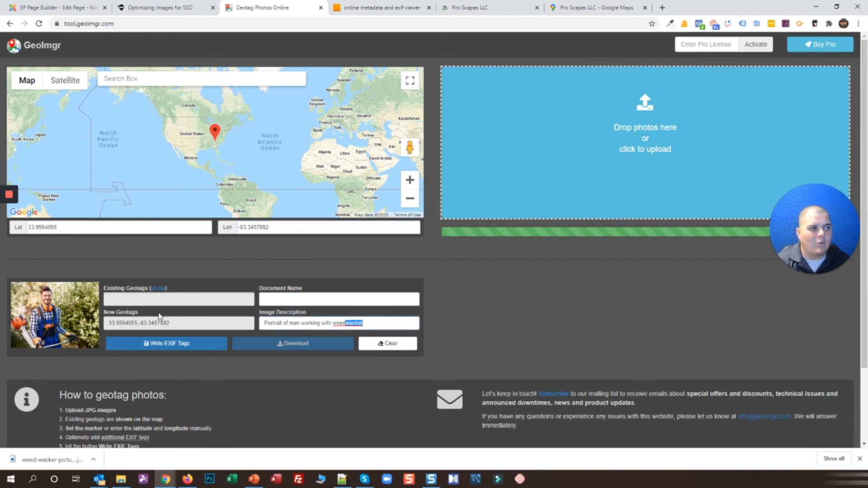
text(Pro)
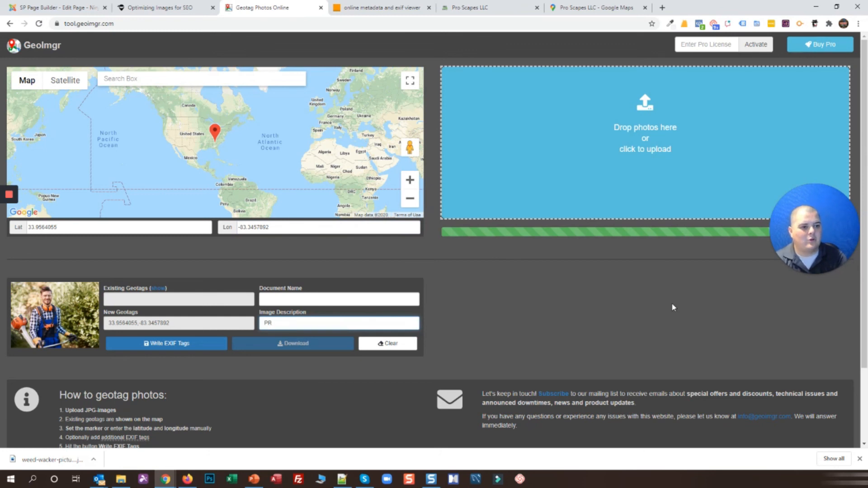
text( Scapes)
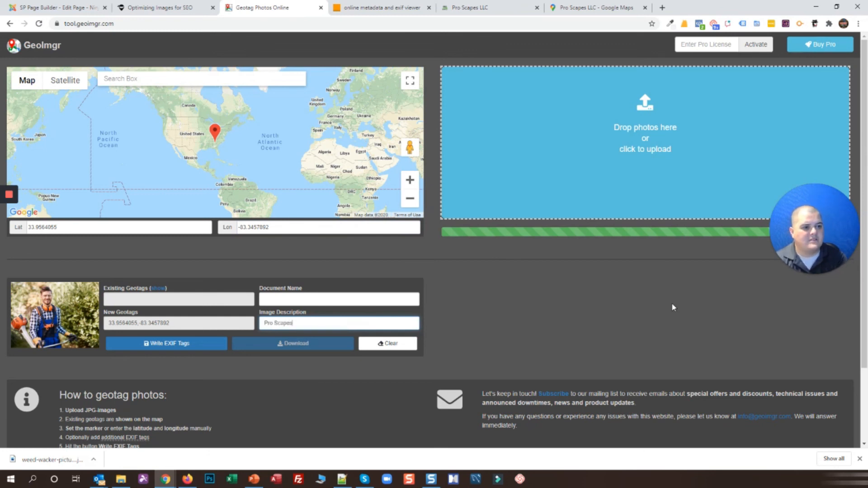
text( LLC - 706-)
click(462, 4)
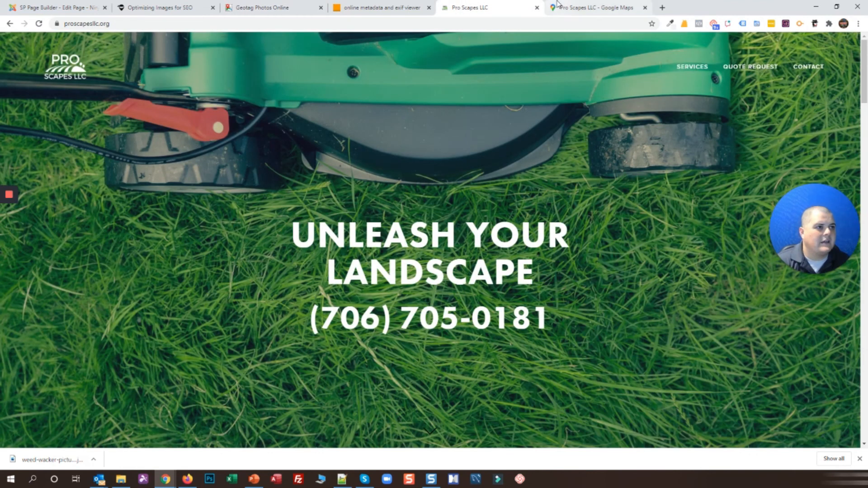
click(557, 7)
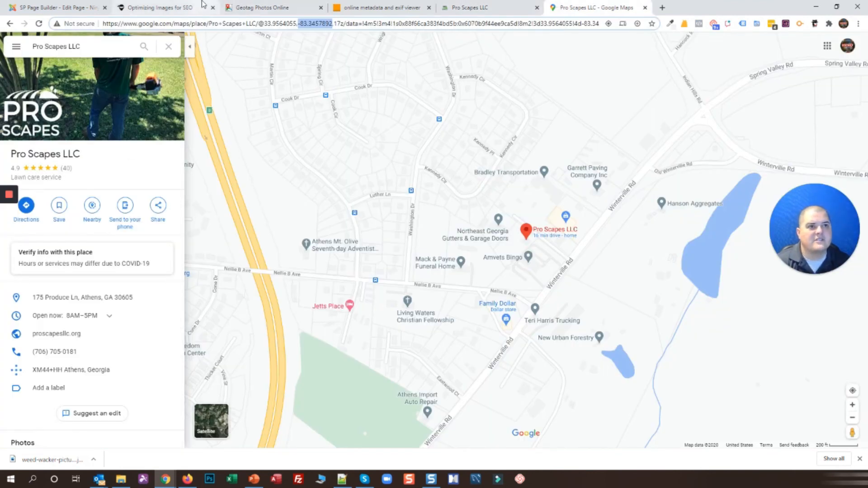
click(258, 7)
text(wn care service in athens ga)
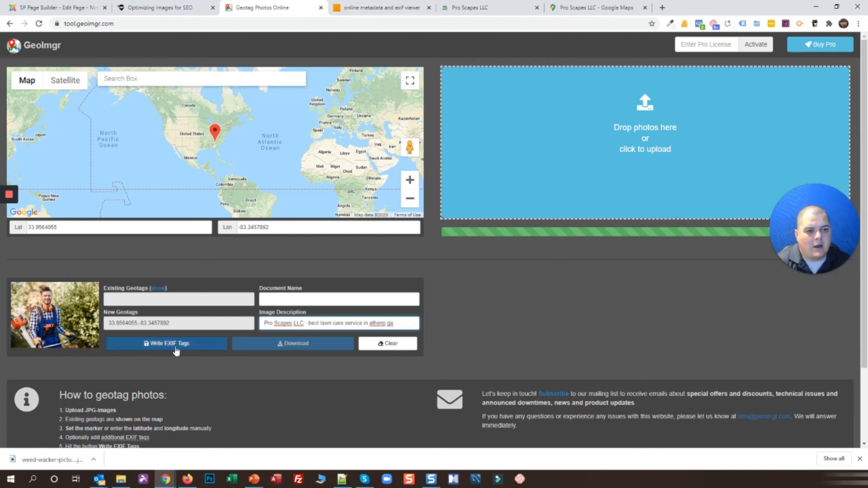
click(178, 347)
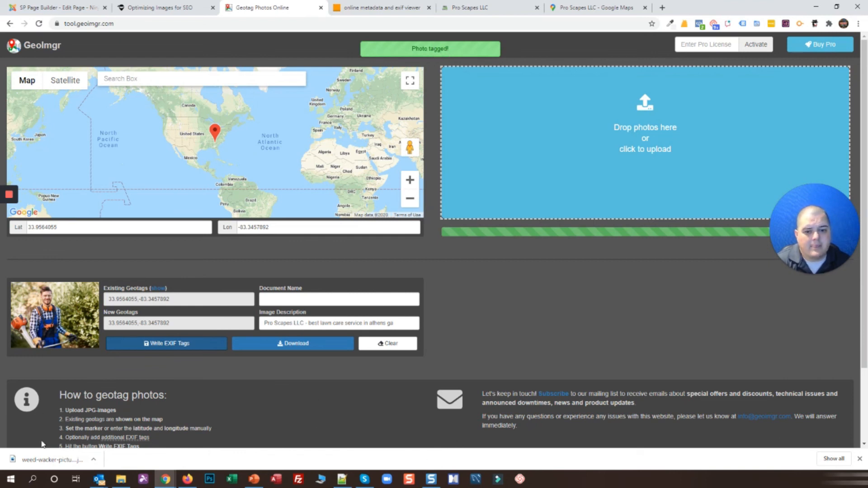
click(121, 479)
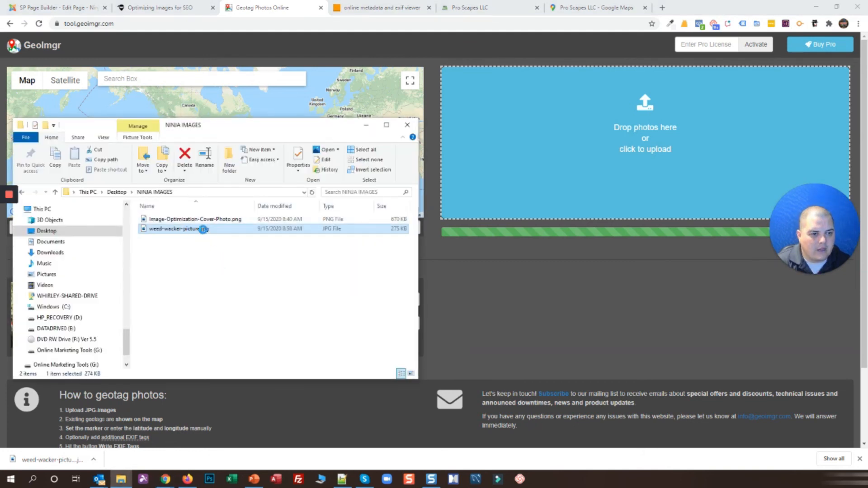
Open weed-wacker-picture.jpg's Properties and review its Title and Tags on the Details tab
right_click(203, 229)
click(220, 463)
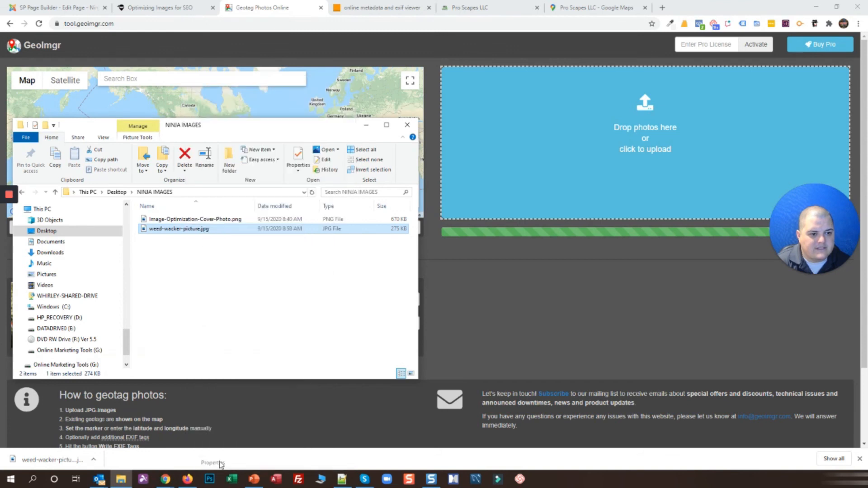
drag(246, 237, 258, 114)
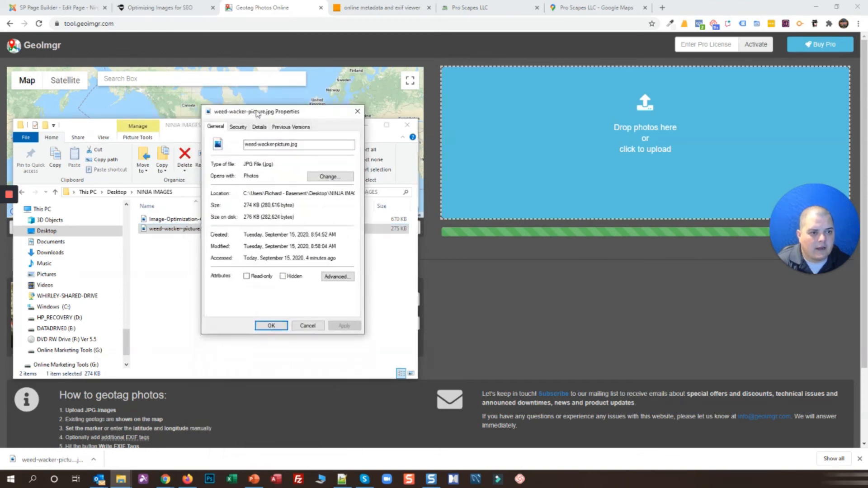
click(259, 127)
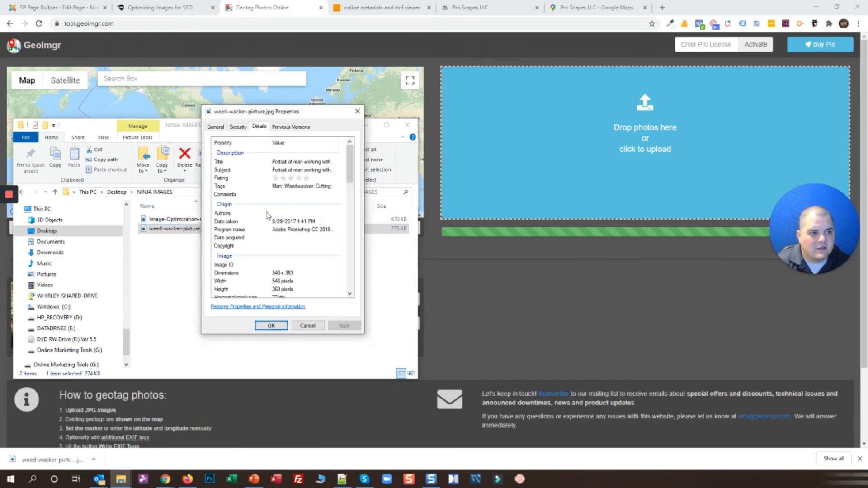
click(285, 164)
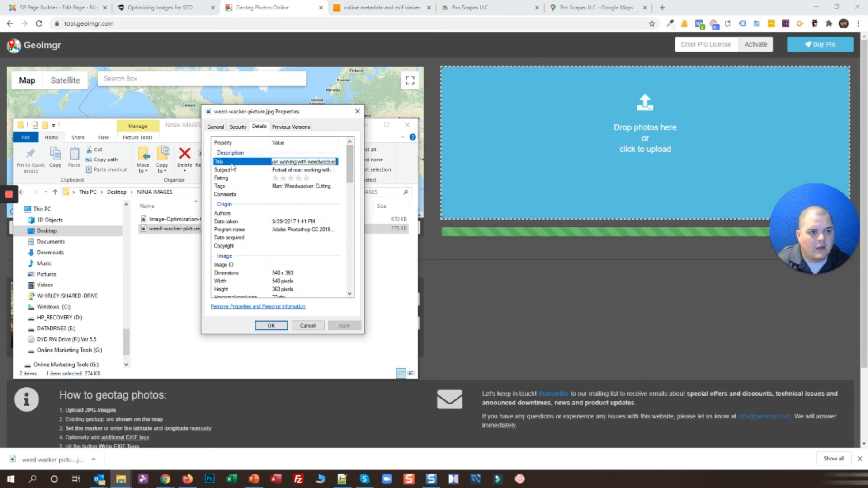
click(291, 189)
click(293, 189)
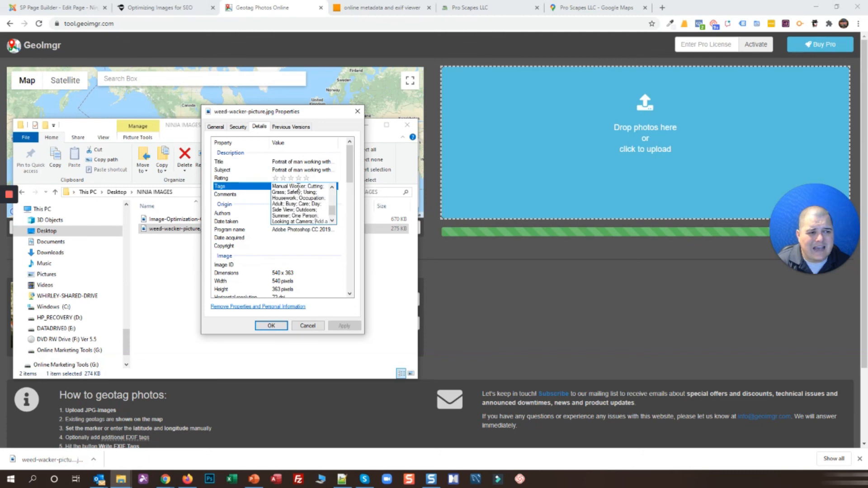
scroll(332, 214, down, 2)
scroll(334, 217, up, 4)
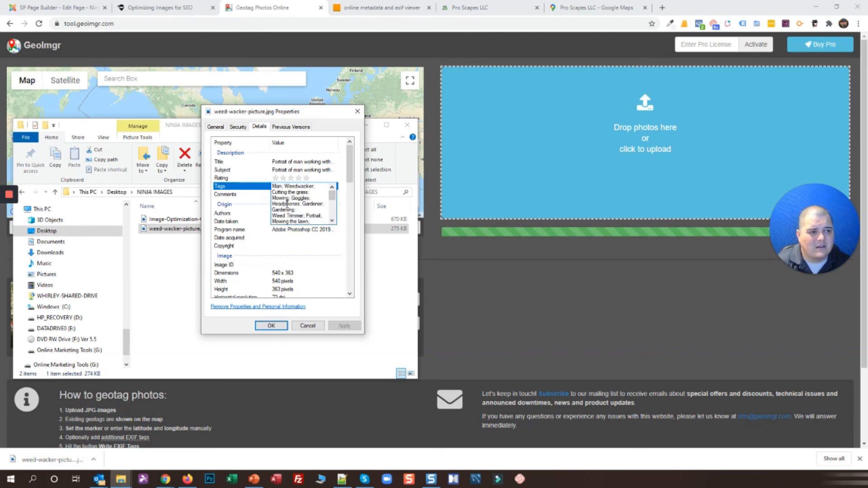
click(317, 239)
Check the Authors, Comments and camera fields, then cancel the dialog and minimise Explorer
click(287, 213)
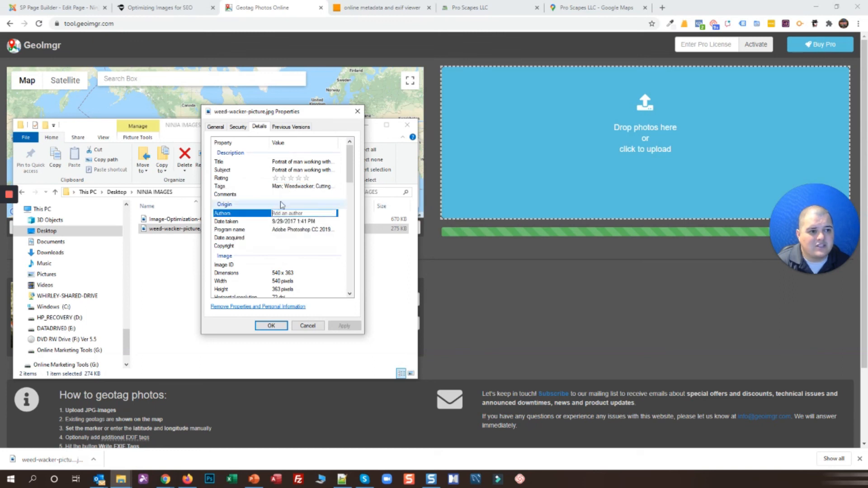
click(281, 194)
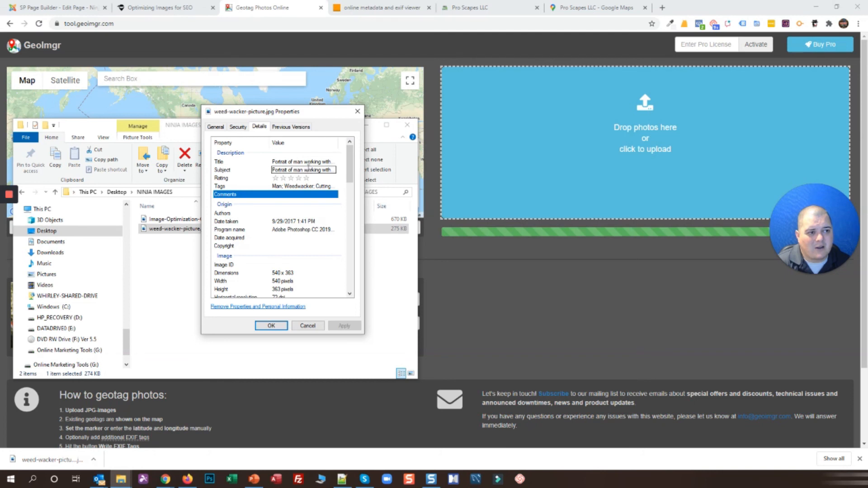
scroll(294, 213, down, 6)
click(295, 225)
scroll(303, 222, down, 4)
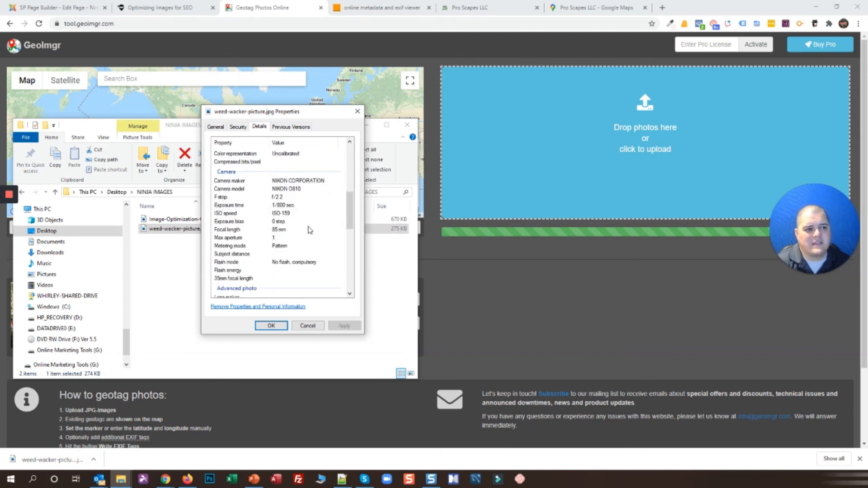
scroll(303, 208, down, 6)
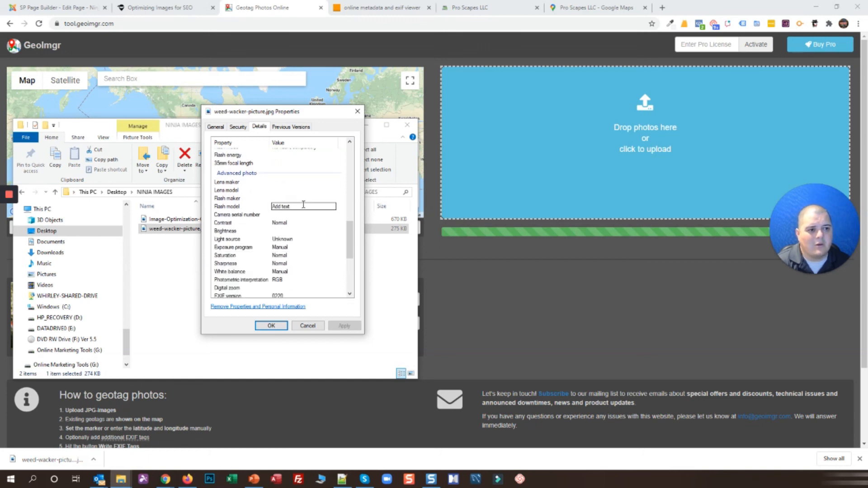
scroll(304, 208, down, 3)
scroll(263, 219, up, 10)
scroll(263, 220, up, 7)
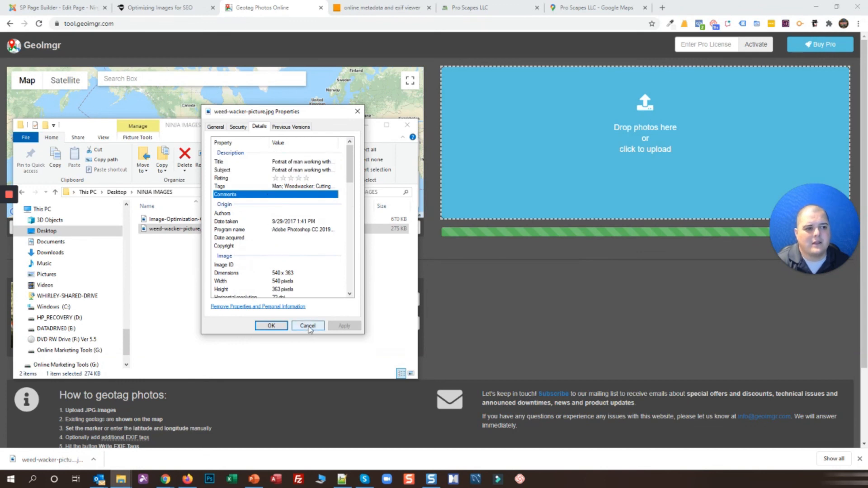
click(272, 325)
click(366, 125)
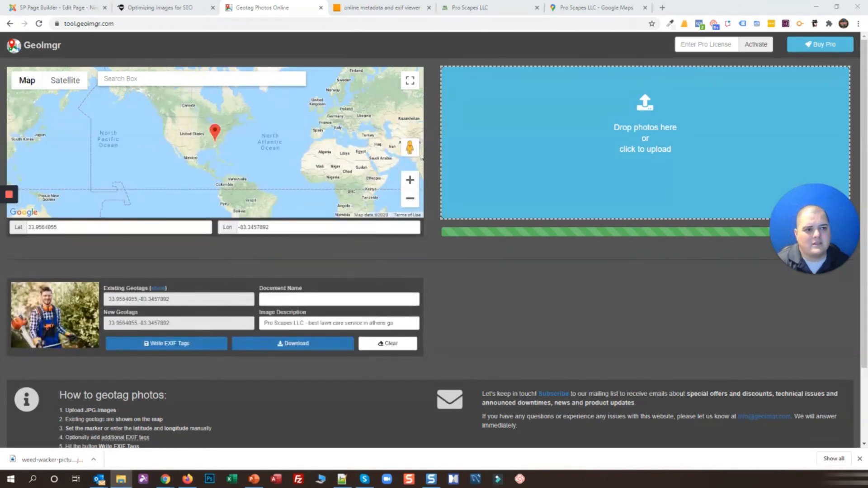
Download the geotagged photo and save it to NINJA IMAGES as TAGGED-weed-wacker-picture.jpg
click(282, 347)
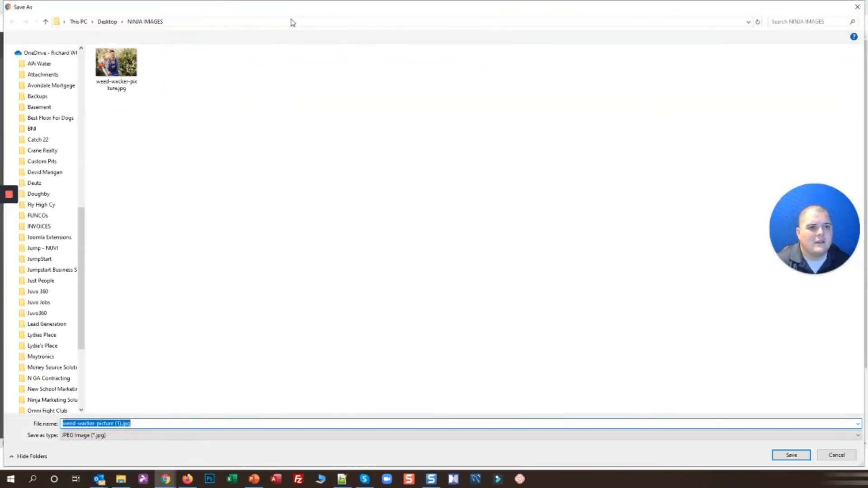
click(113, 421)
key(Delete)
key(Delete)
key(Delete)
key(Delete)
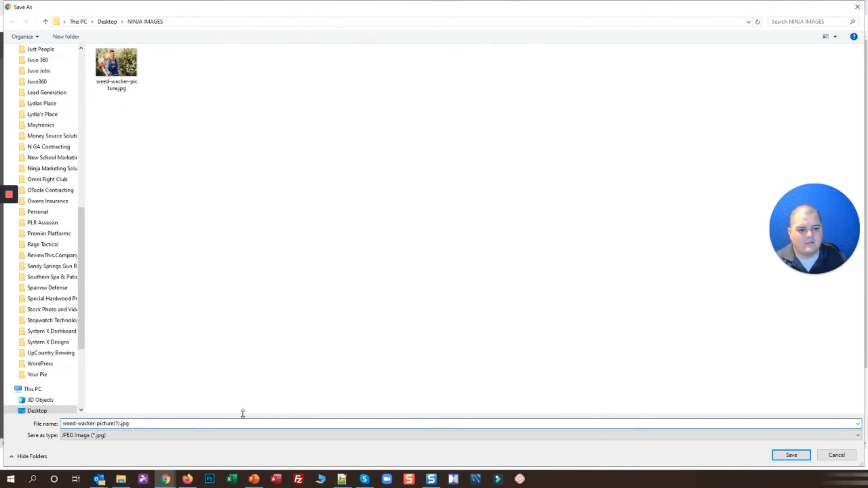
text(ProScapes-)
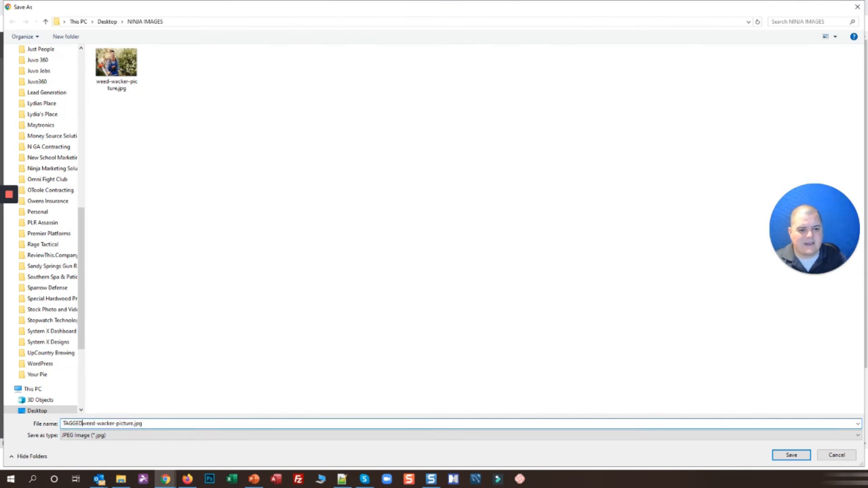
key(Return)
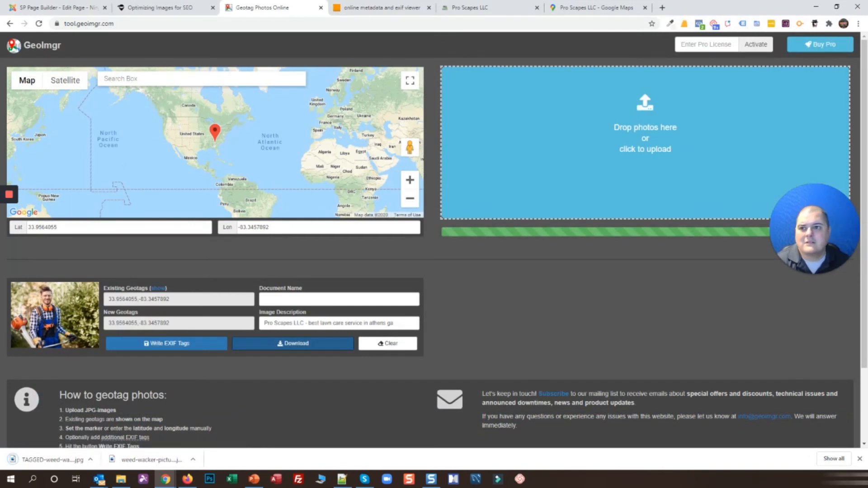
Open TAGGED-weed-wacker-picture.jpg's Details properties and check its Pro Scapes LLC title and GPS rows
click(121, 479)
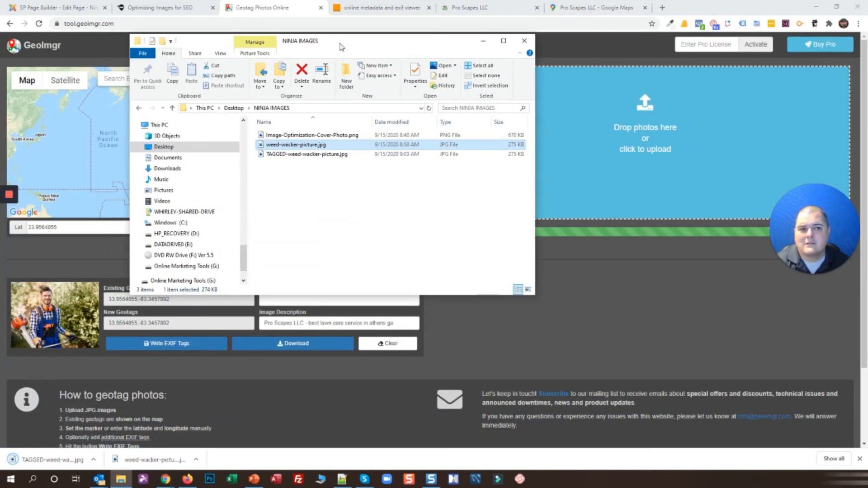
click(289, 154)
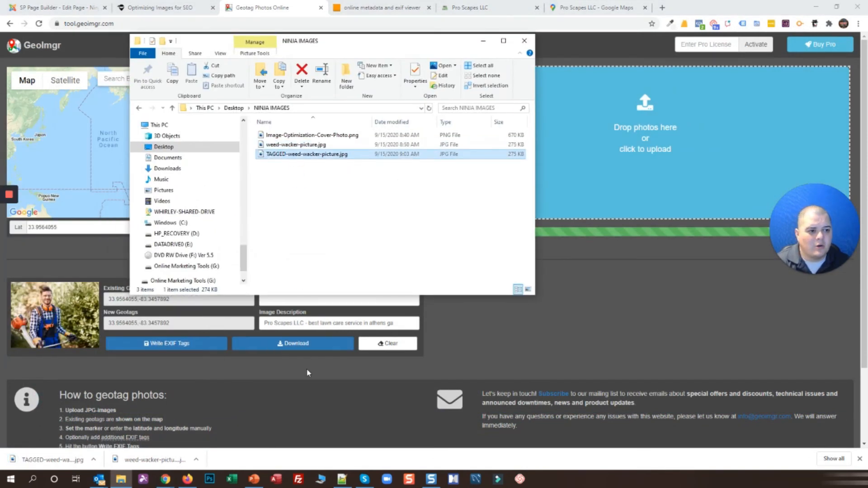
right_click(292, 154)
click(310, 461)
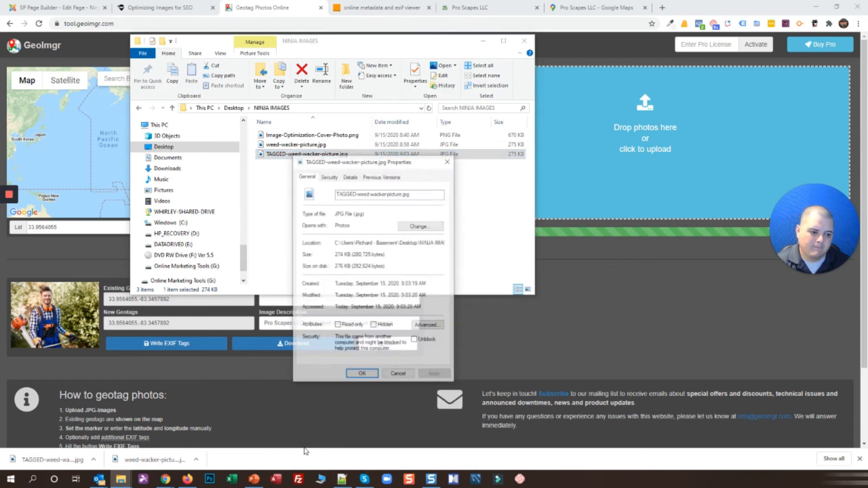
click(349, 176)
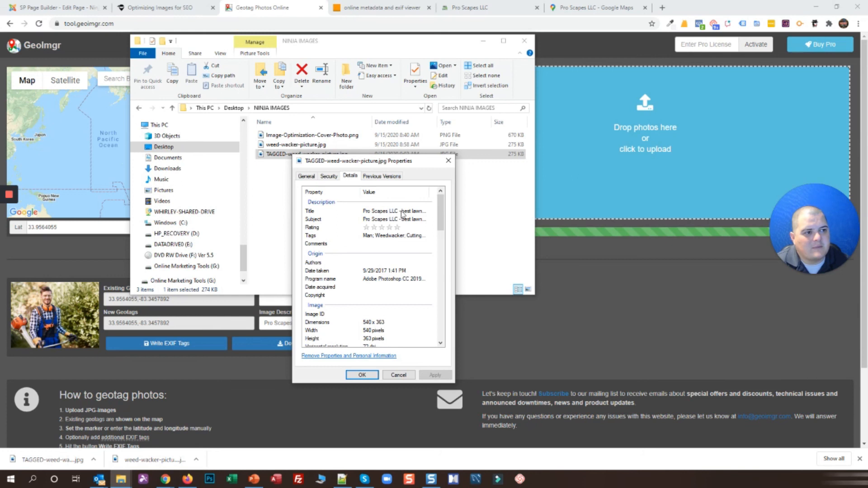
click(403, 213)
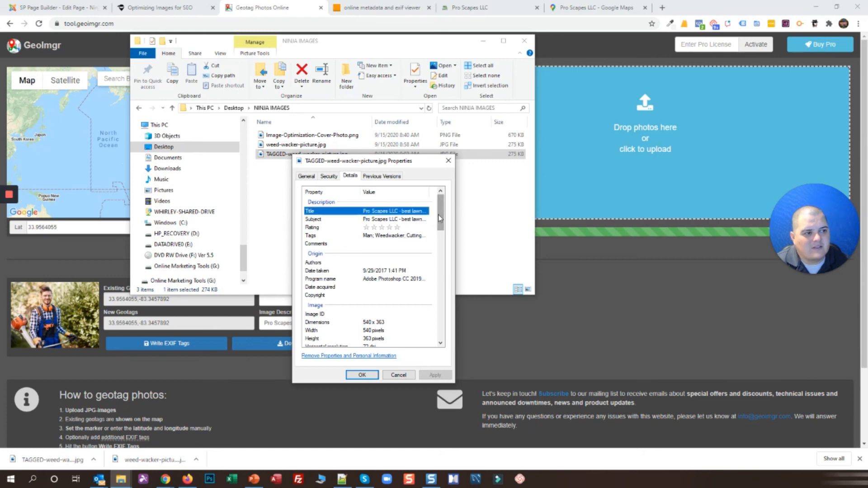
scroll(402, 266, down, 1)
scroll(406, 299, down, 6)
scroll(408, 298, down, 9)
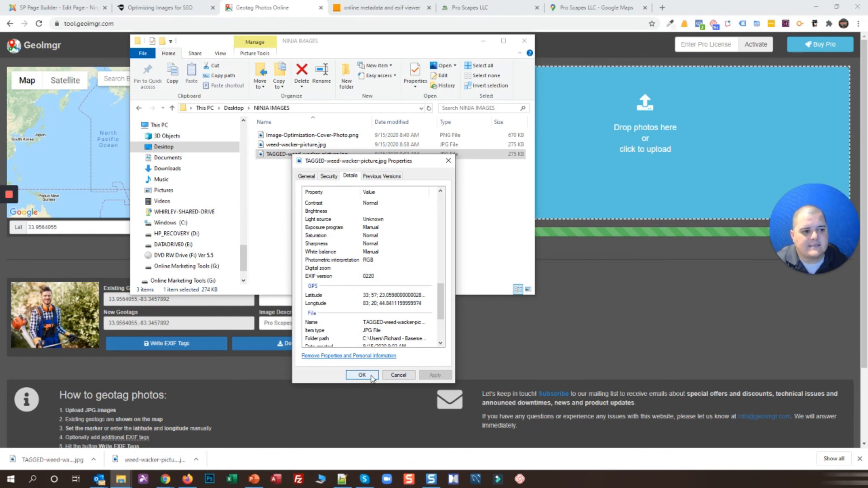
scroll(371, 276, up, 10)
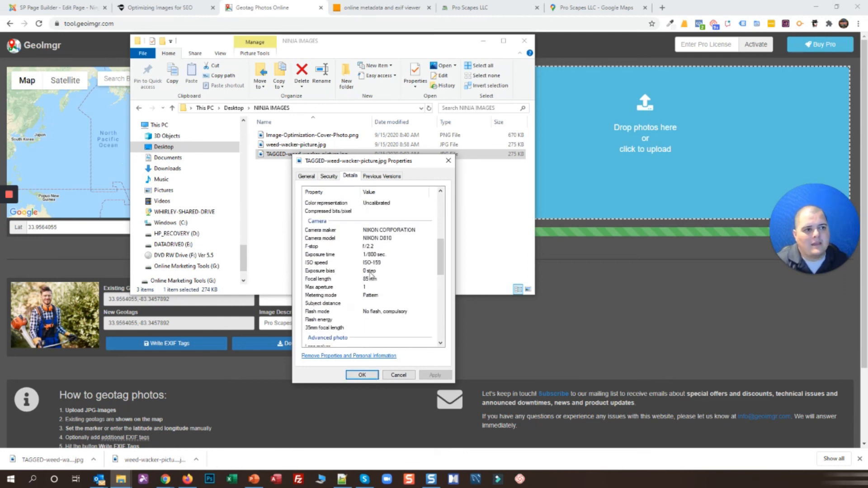
scroll(362, 272, up, 6)
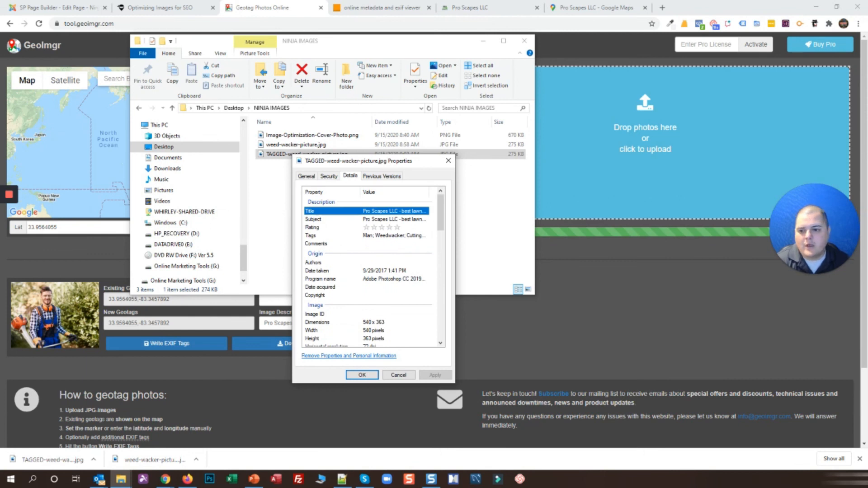
key(alt+Tab)
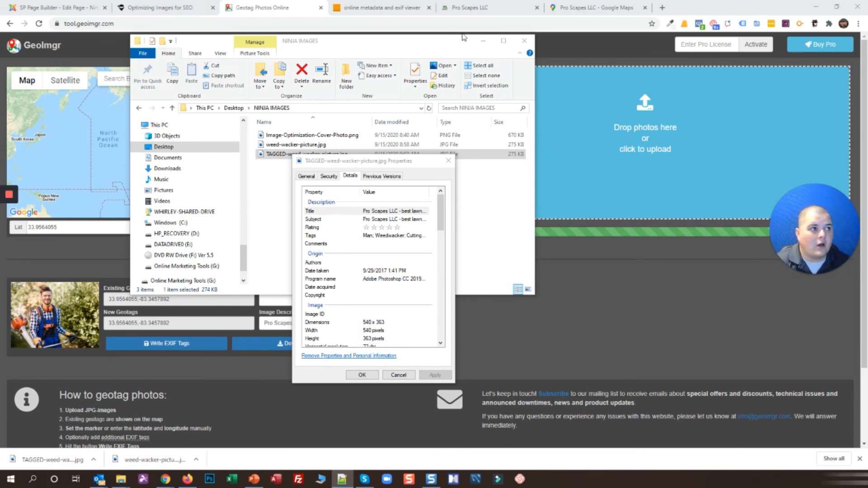
Copy the business name Pro Scapes LLC from the Maps listing into the Notepad++ note
click(606, 4)
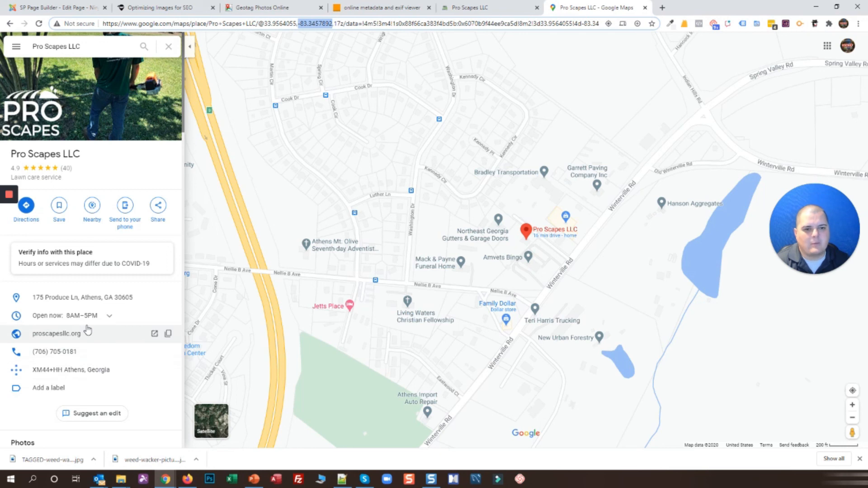
drag(84, 156, 9, 156)
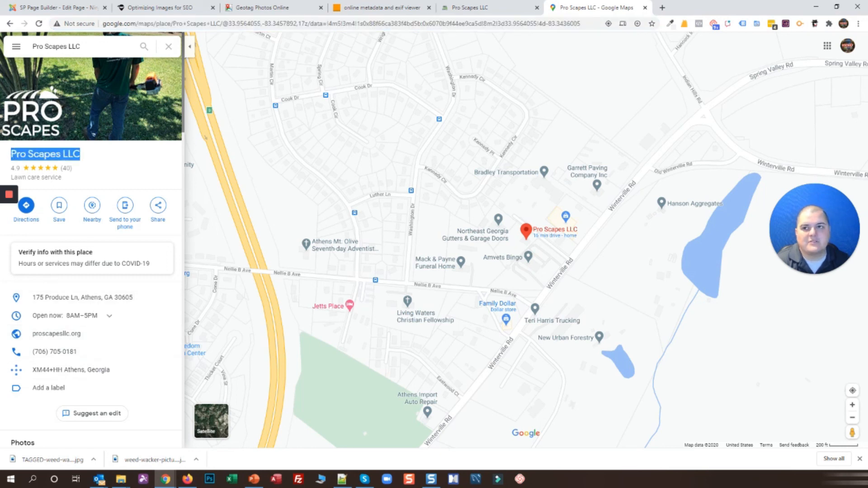
key(ctrl+c)
key(alt+Tab)
key(ctrl+v)
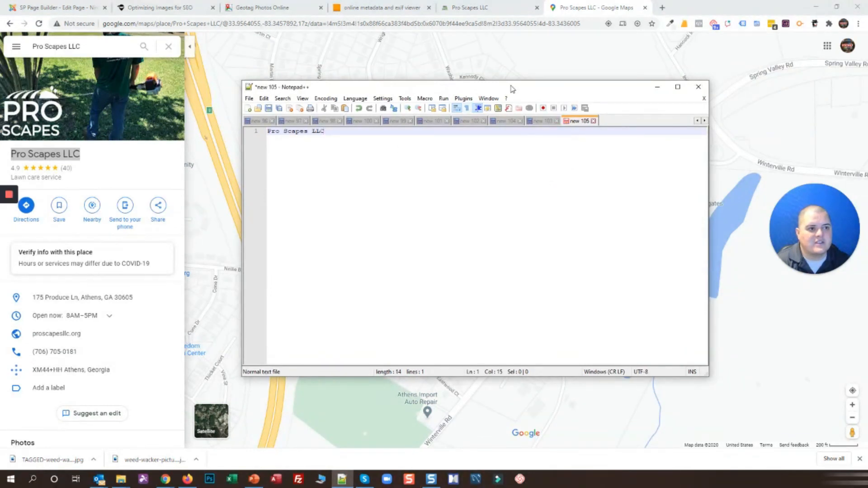
key(Return)
Add the business street address and phone number on the following lines of the note
key(alt+Tab)
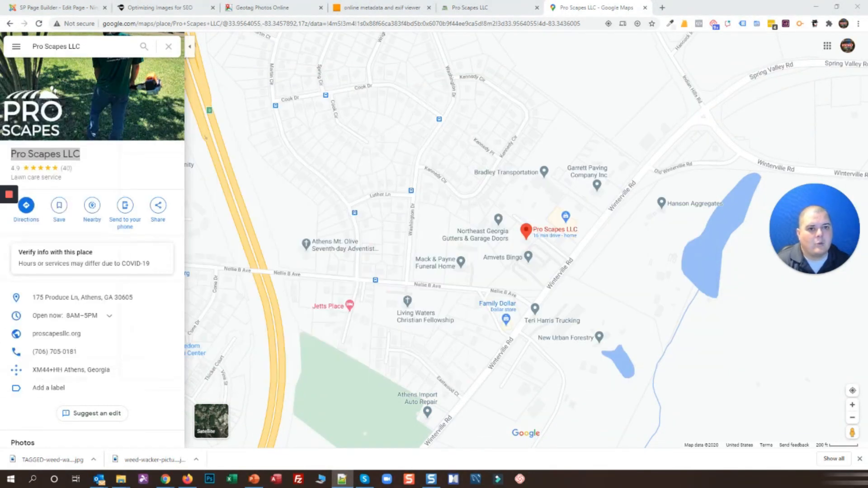
mouse_move(139, 302)
click(167, 298)
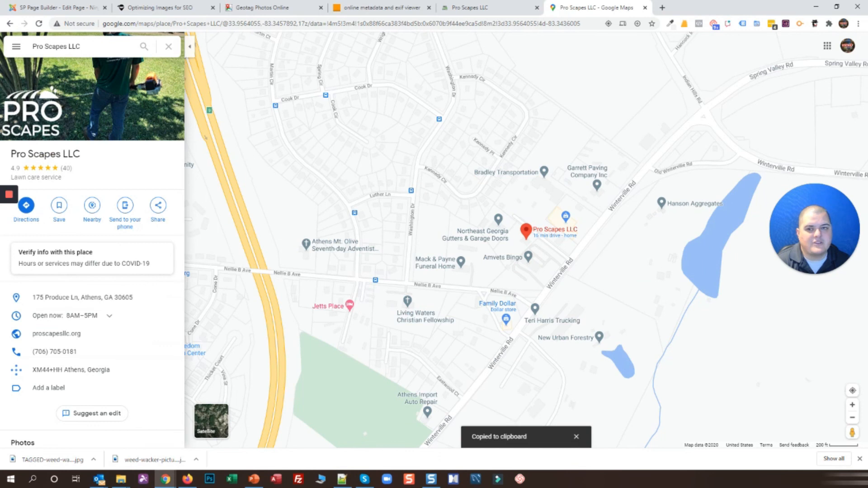
key(alt+Tab)
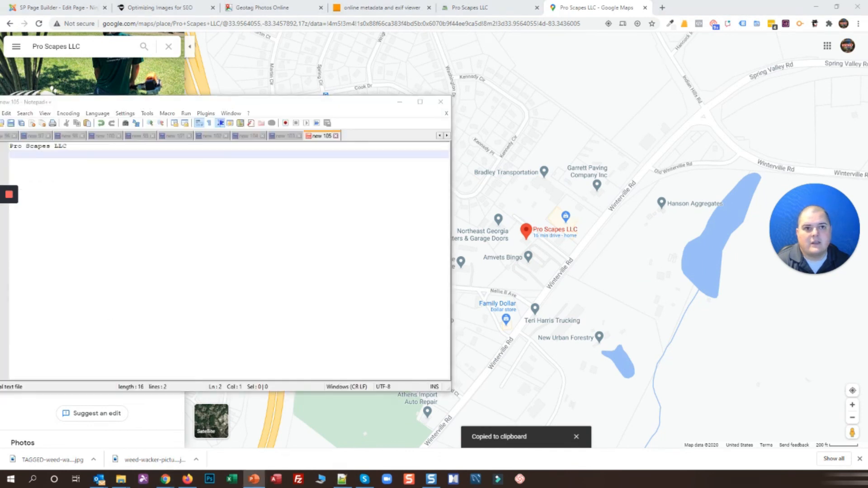
drag(246, 107, 394, 86)
key(ctrl+v)
key(Return)
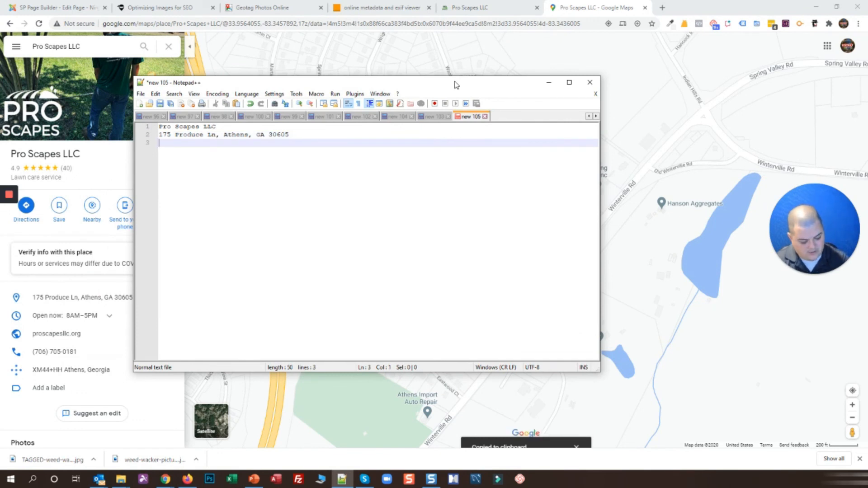
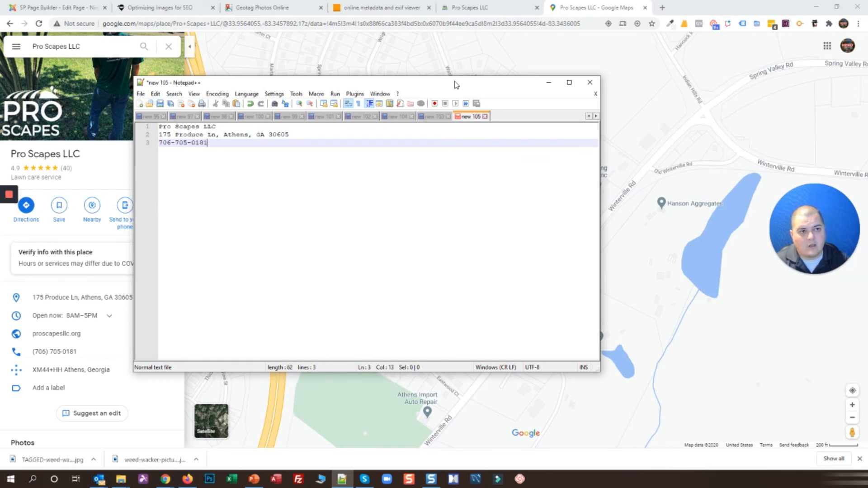
key(Return)
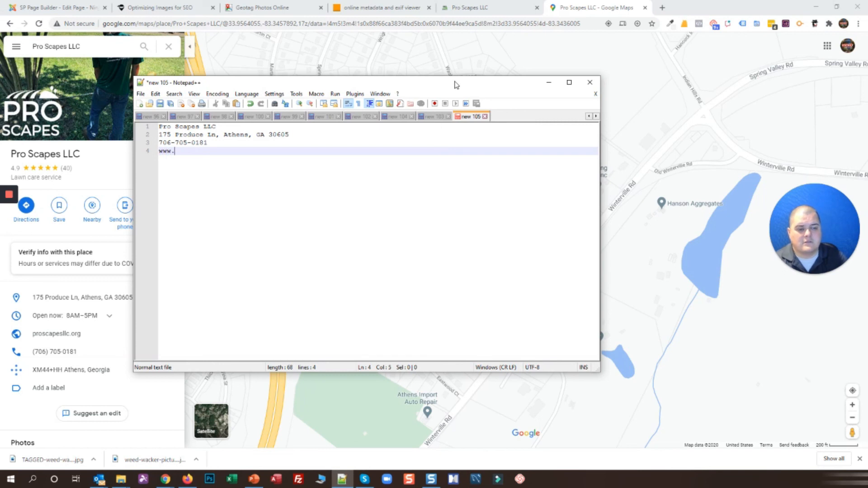
text(http://)
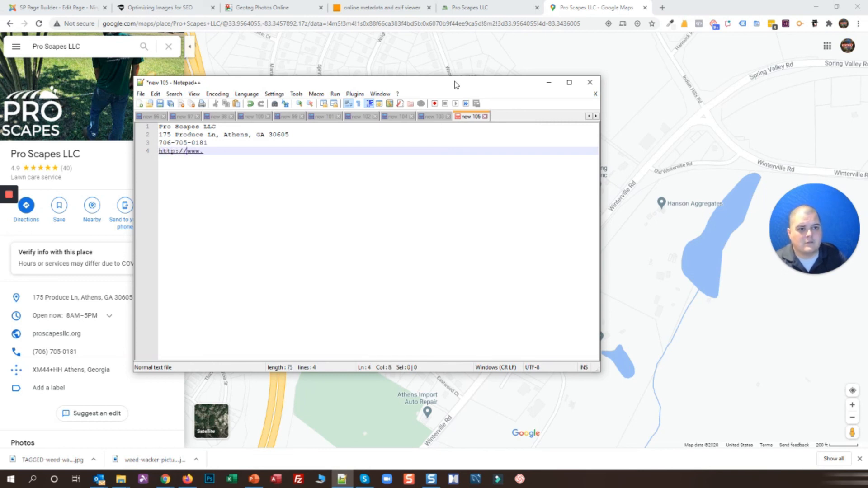
key(End)
text(proscap)
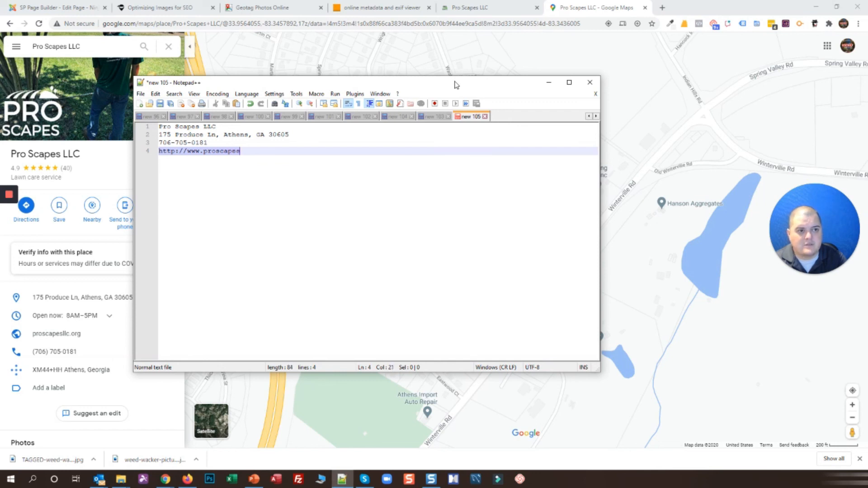
text(esllc.or)
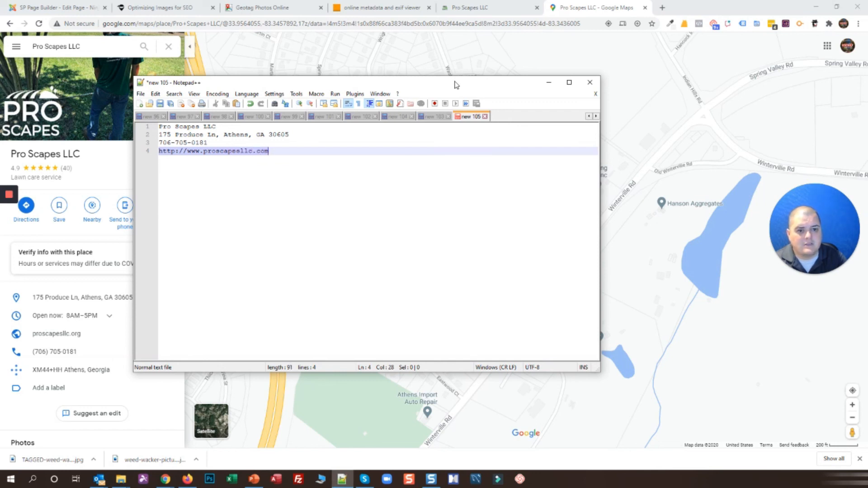
text(g)
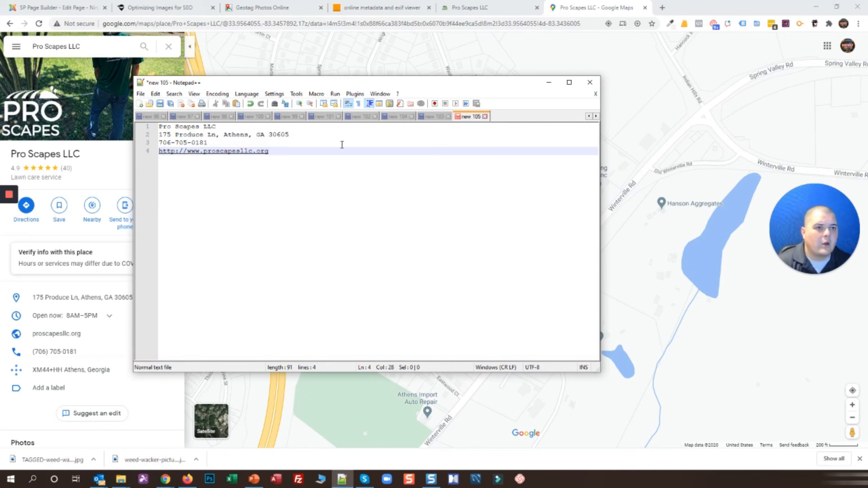
key(ctrl+a)
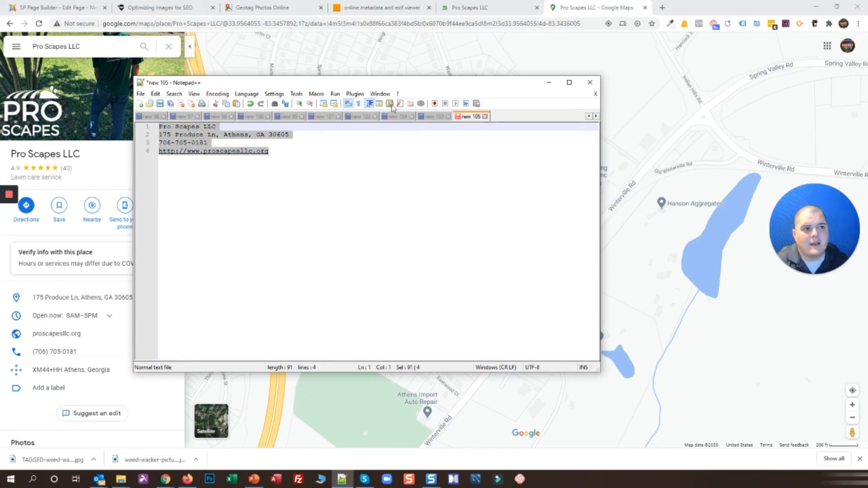
right_click(229, 134)
click(309, 150)
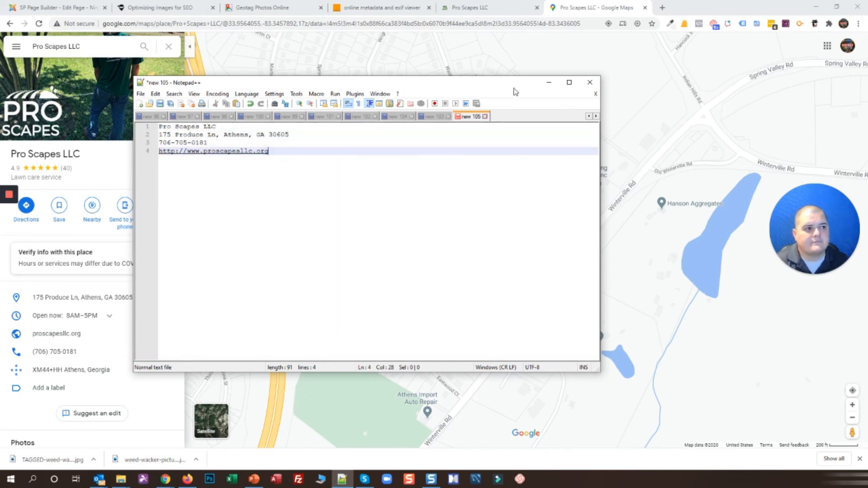
click(549, 83)
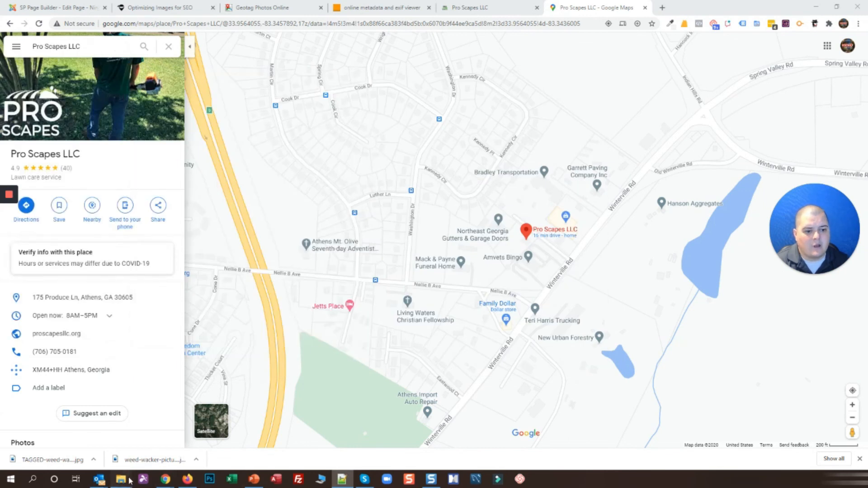
Paste the copied name, address, phone and website into the tagged picture's Comments property
mouse_move(121, 478)
click(163, 447)
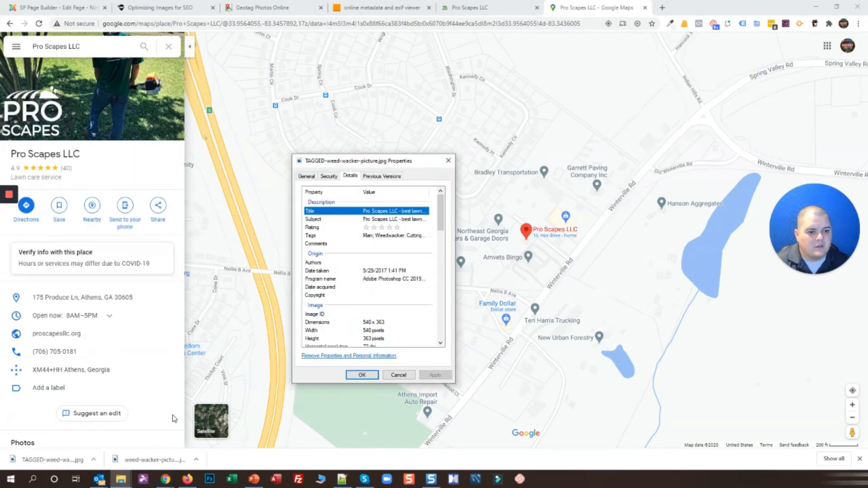
click(123, 478)
click(108, 442)
click(122, 479)
click(150, 456)
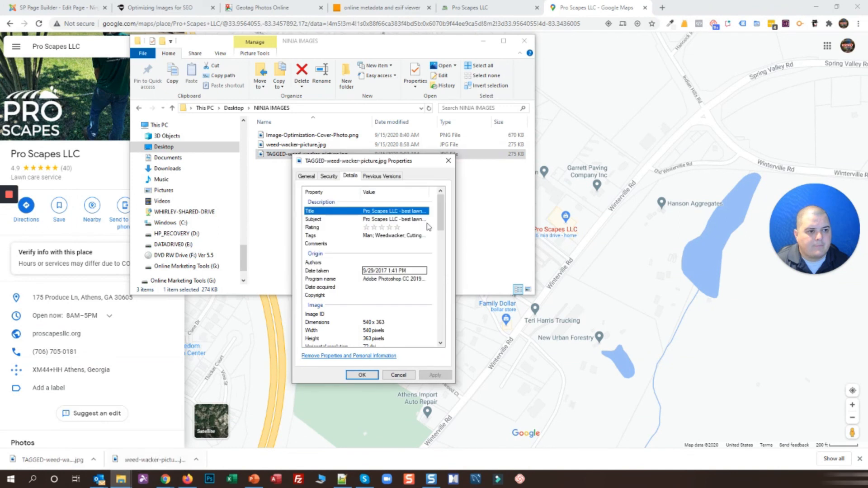
click(366, 244)
key(ctrl+v)
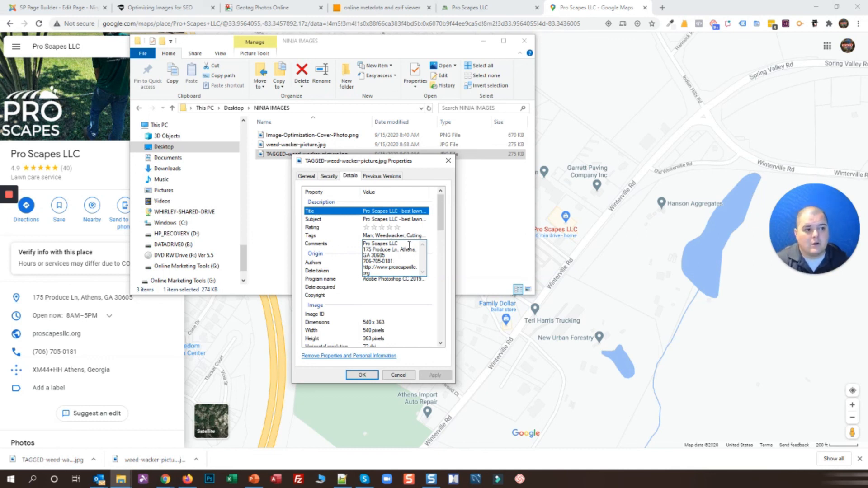
Review the name and address lines in Comments and save the properties with OK
drag(398, 243, 346, 242)
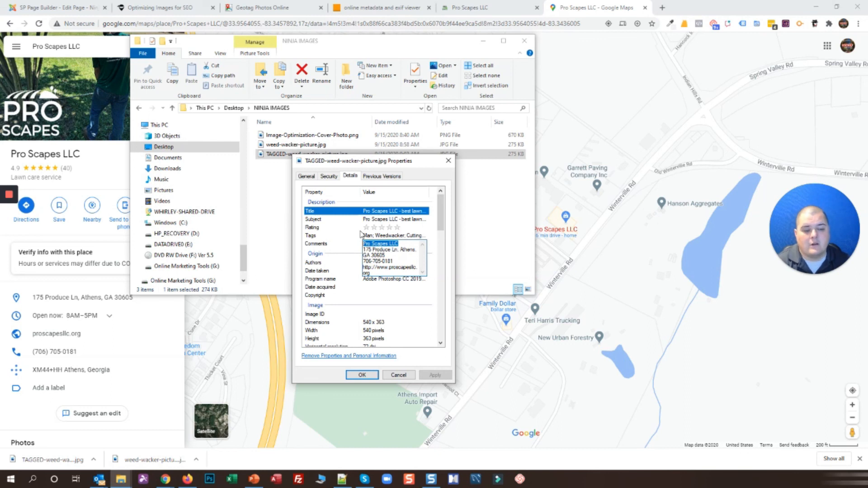
click(403, 251)
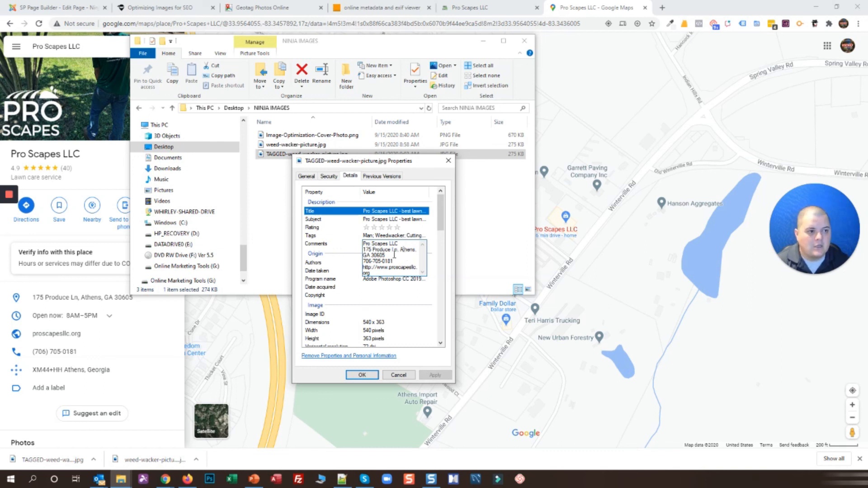
drag(364, 249, 385, 256)
click(406, 255)
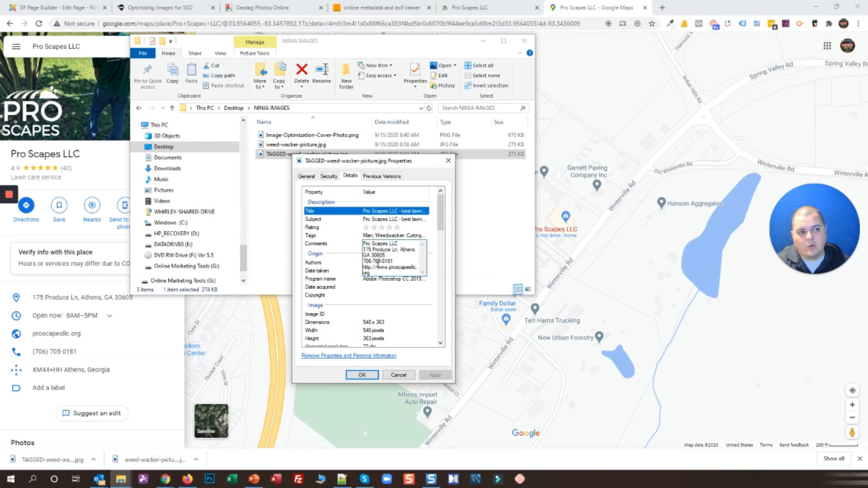
click(362, 375)
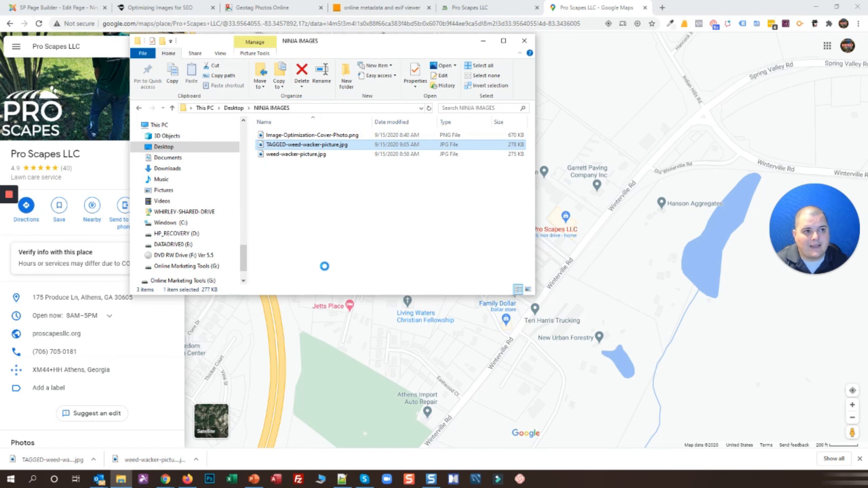
Reopen the tagged file's Details to confirm the saved Comments, Title and GPS, then close it
right_click(292, 144)
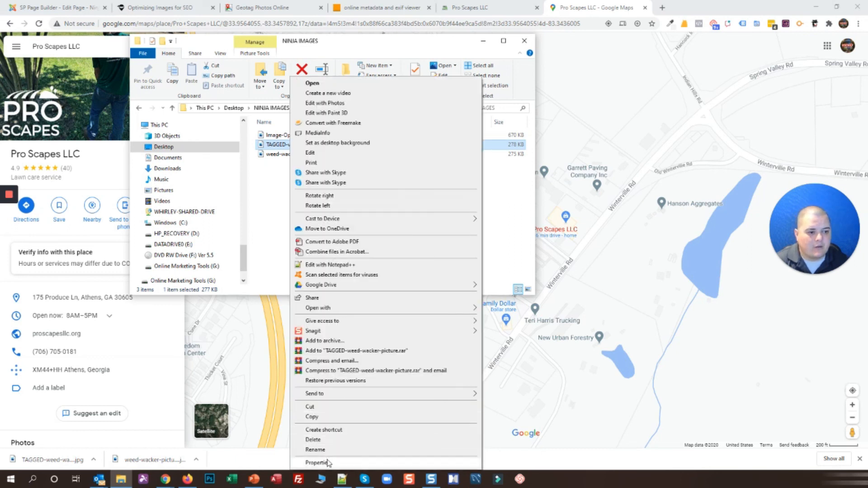
click(325, 462)
click(352, 166)
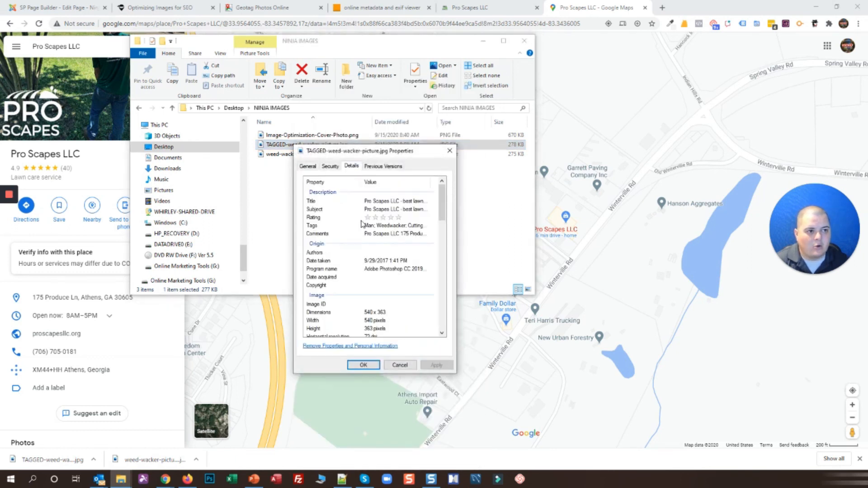
click(375, 238)
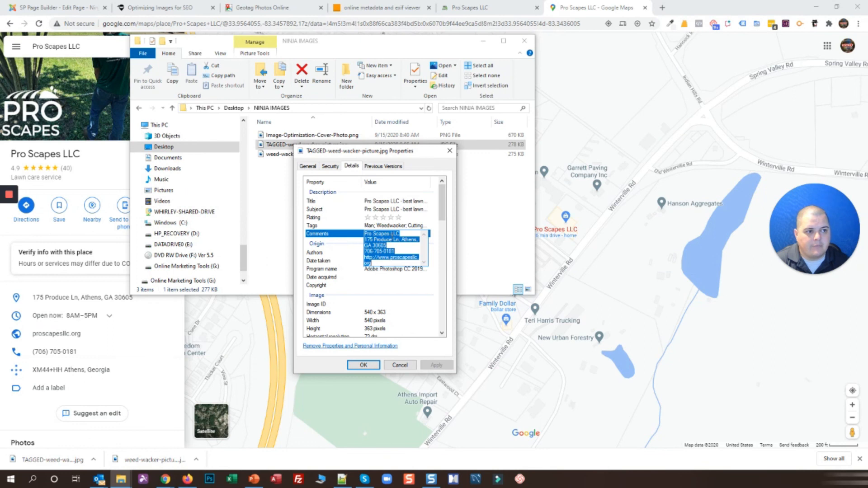
click(399, 200)
drag(442, 201, 436, 287)
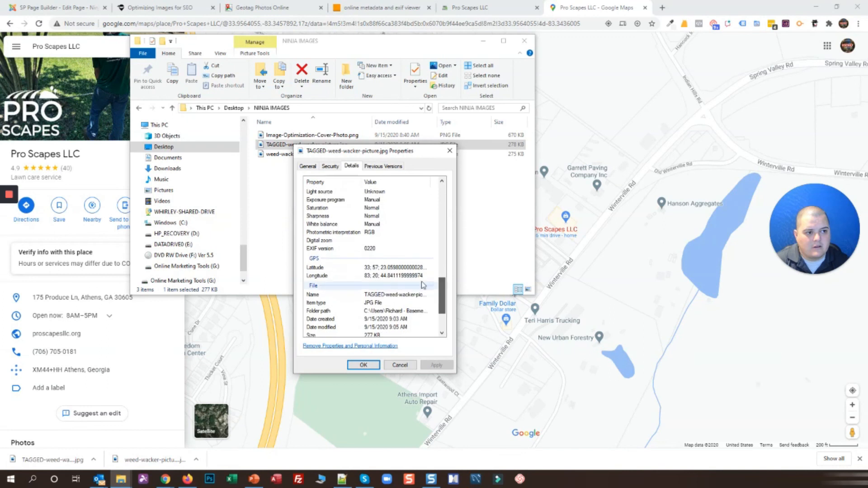
click(363, 365)
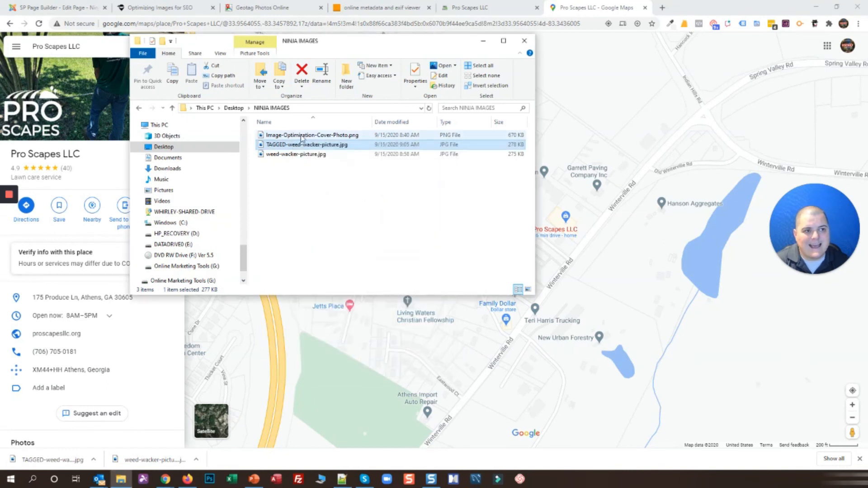
key(alt+Tab)
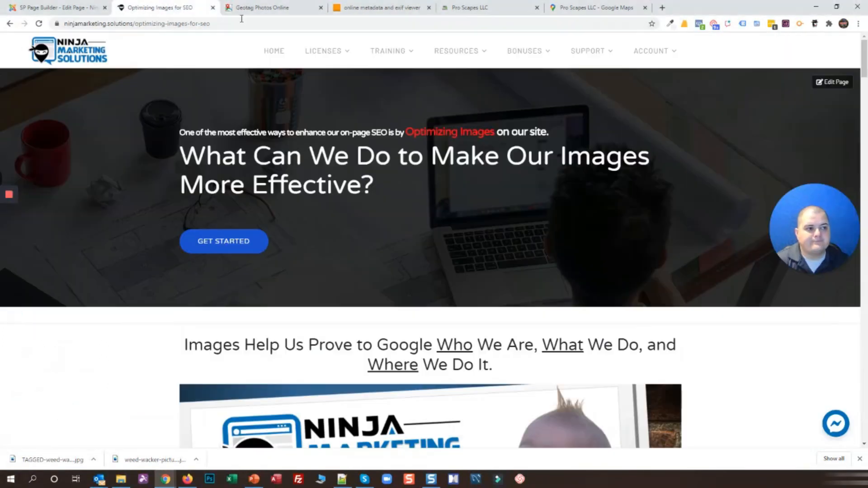
click(152, 7)
Review the Correct Dimensions step, briefly checking the NINJA IMAGES folder window beside the article
scroll(443, 194, down, 10)
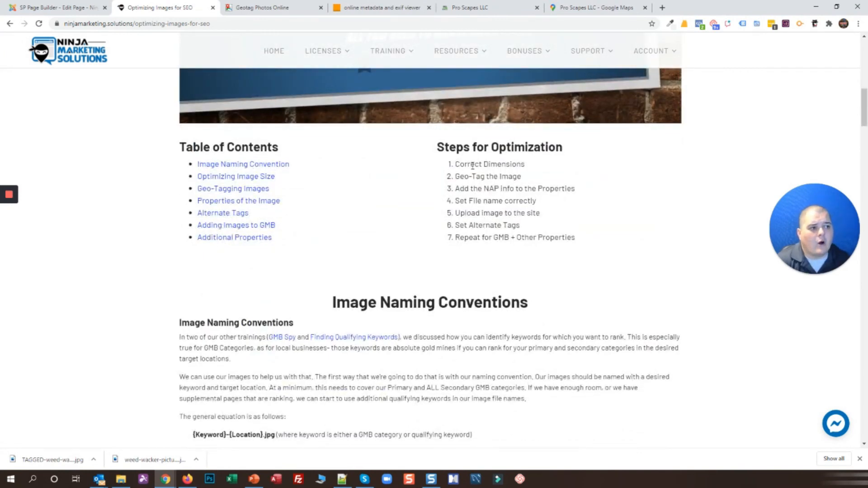
triple_click(464, 164)
click(565, 174)
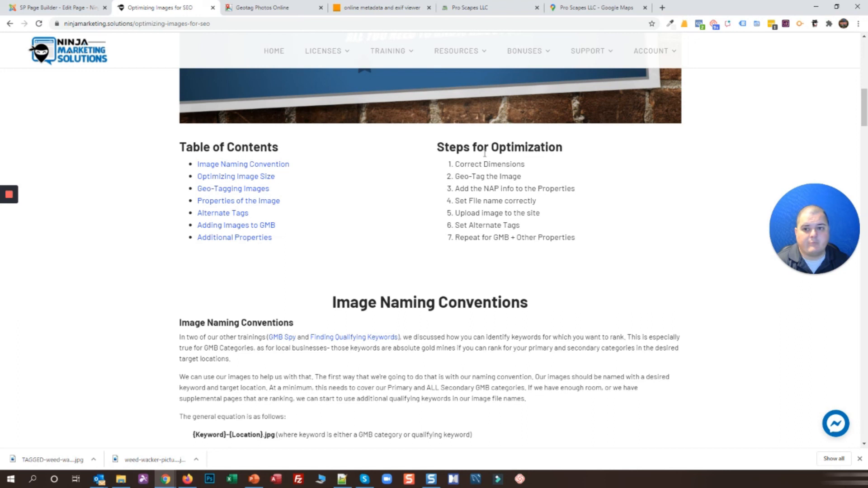
drag(0, 136, 400, 125)
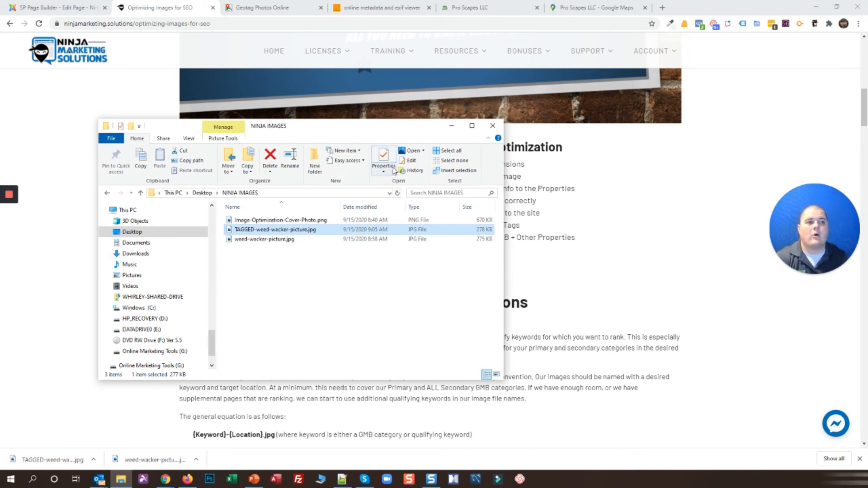
click(400, 120)
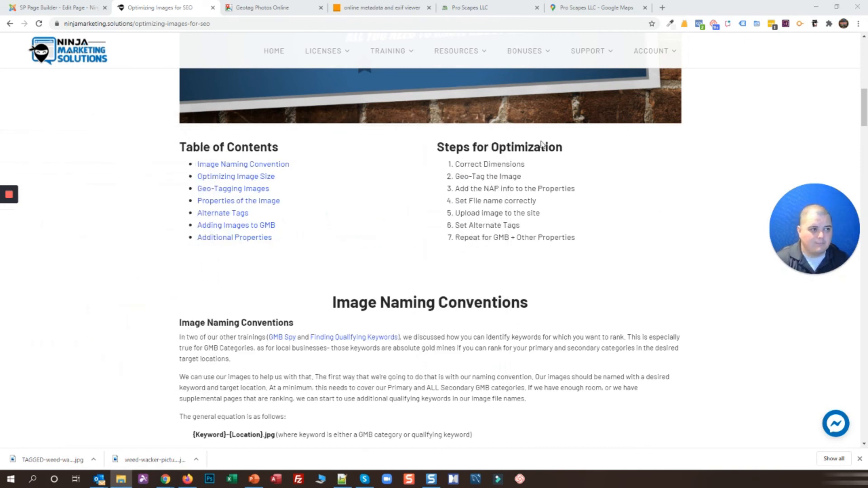
click(470, 161)
Go over the Geo-Tag, NAP-in-Properties and Set File Name steps, including the file name formula
drag(454, 177, 517, 176)
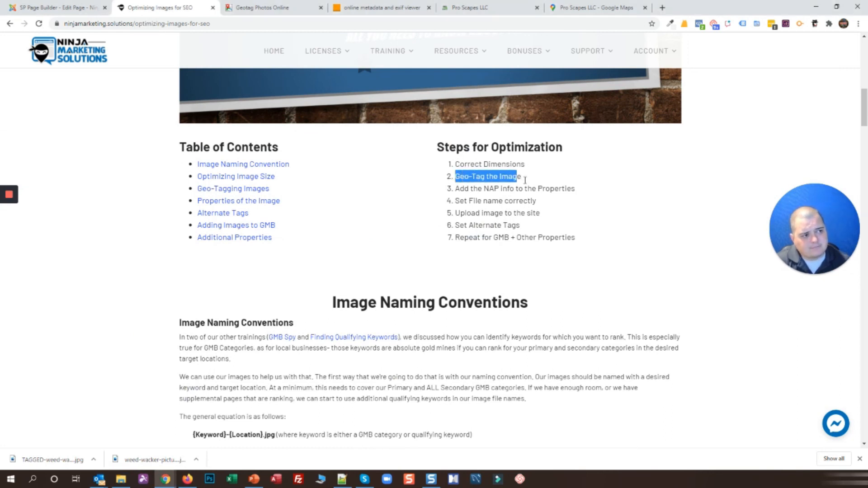
drag(454, 189, 578, 191)
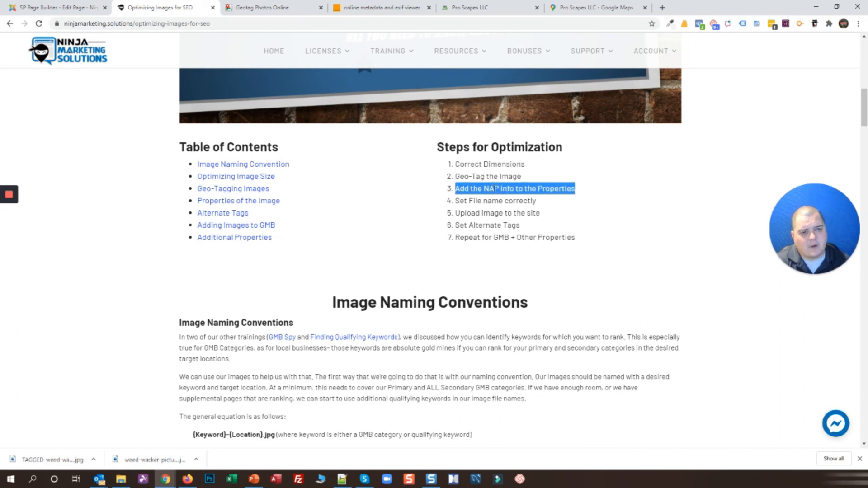
drag(537, 201, 455, 201)
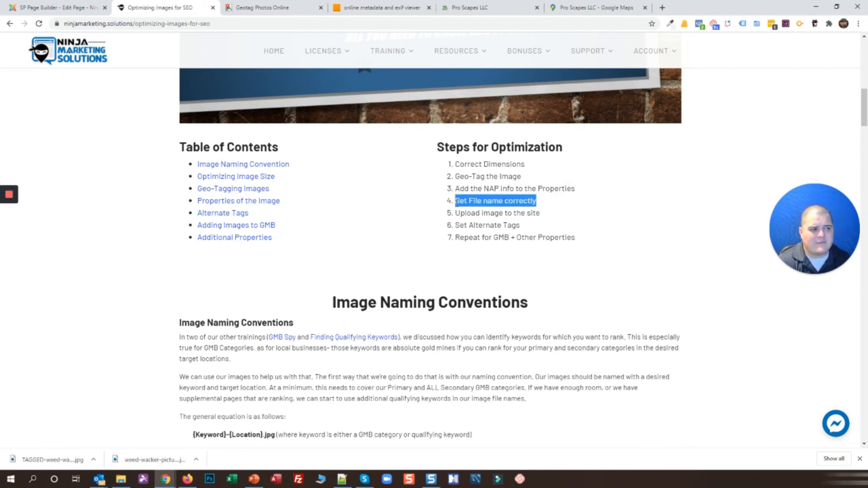
scroll(461, 219, down, 1)
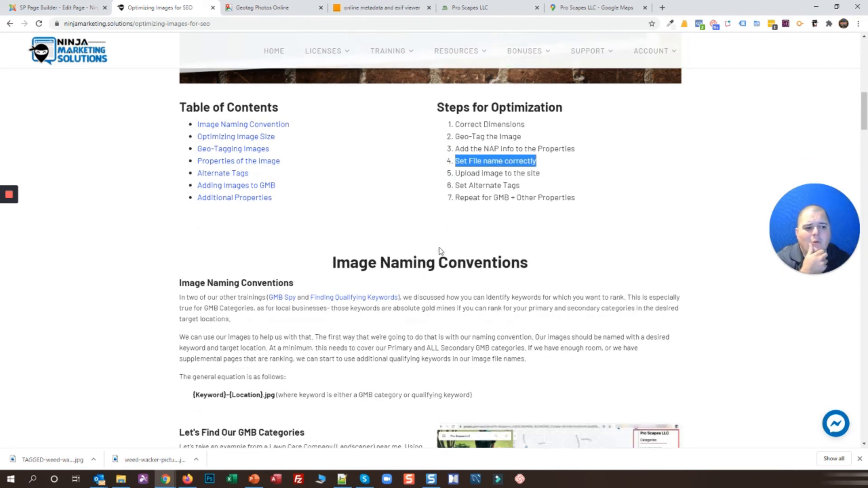
drag(193, 390, 274, 397)
click(215, 390)
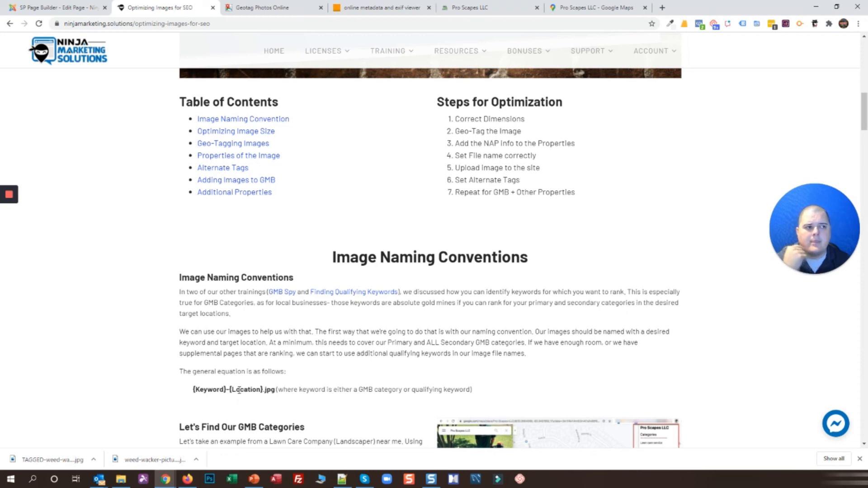
scroll(200, 279, up, 8)
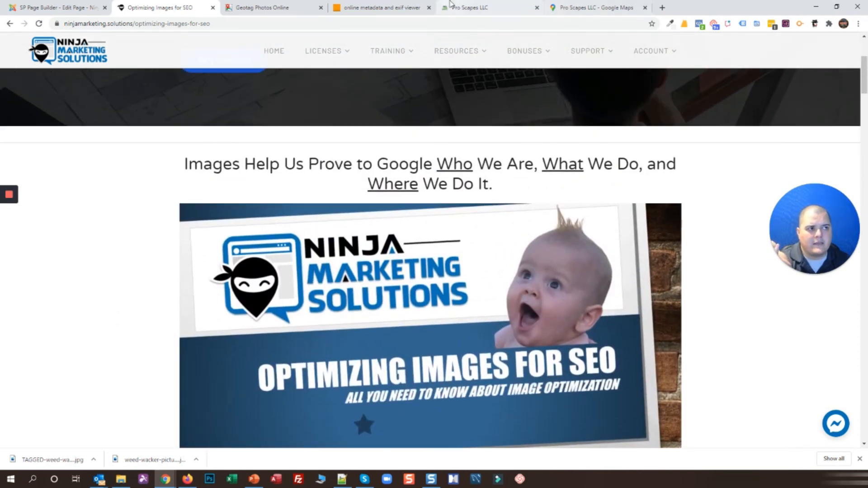
Bring up the Pro Scapes LLC website at its 'Unleash Your Landscape' hero section
click(480, 8)
scroll(348, 246, down, 20)
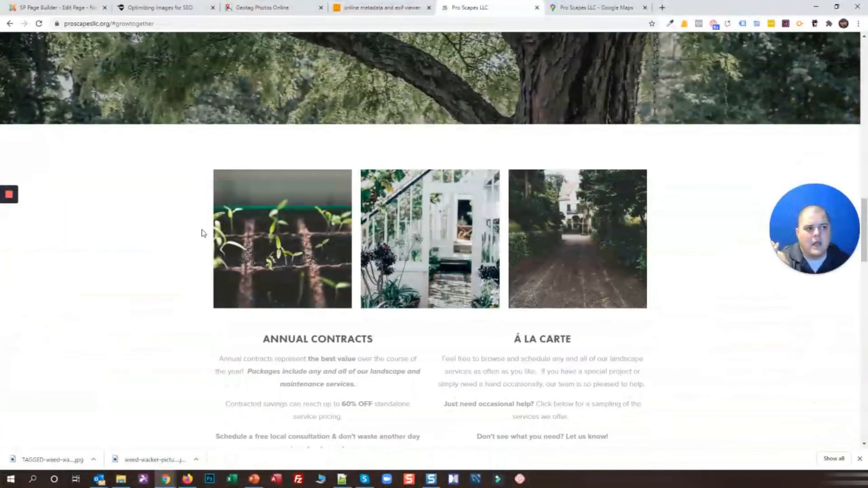
scroll(201, 231, down, 7)
scroll(201, 231, up, 13)
scroll(207, 232, up, 8)
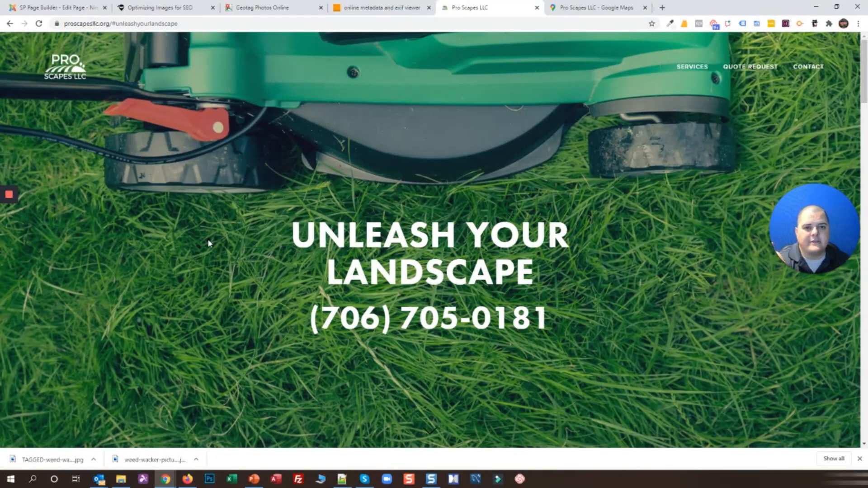
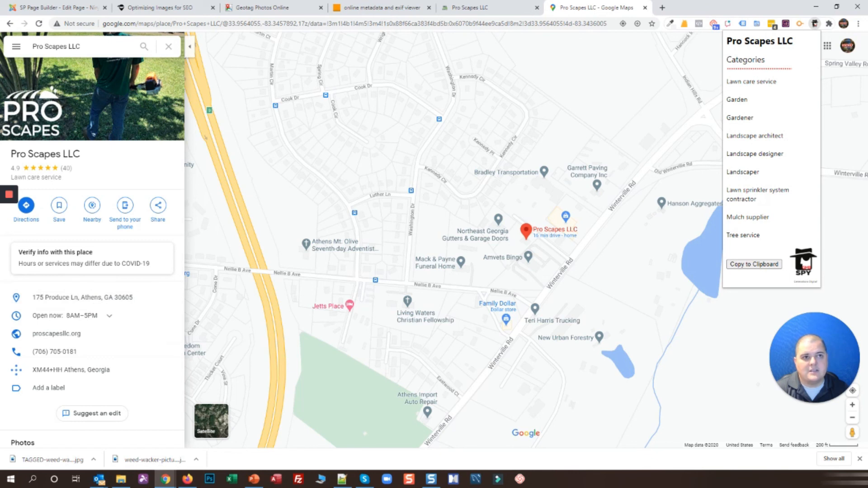
Leave the Pro Scapes LLC Maps listing and return to the Optimizing Images for SEO article
click(256, 6)
click(111, 5)
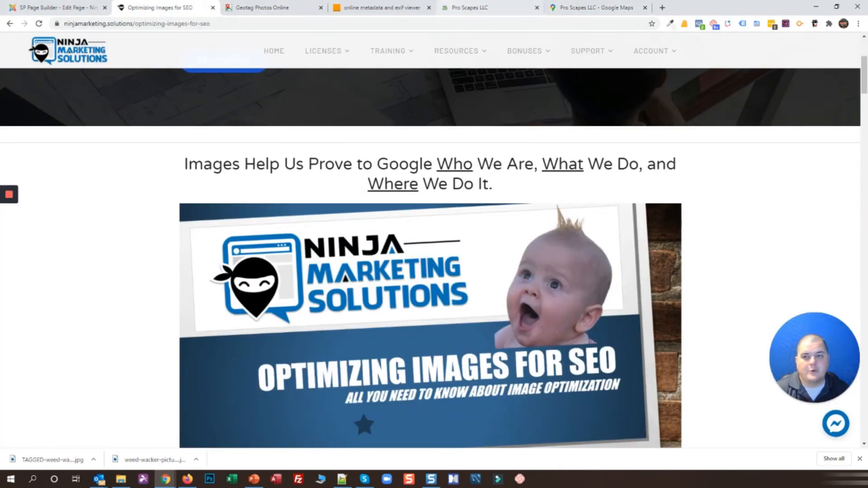
Rename the tagged weed-wacker photo in NINJA IMAGES to lawn-care-service-athens-ga.jpg
click(120, 480)
click(341, 186)
text(lawn-care-service-athens-ga)
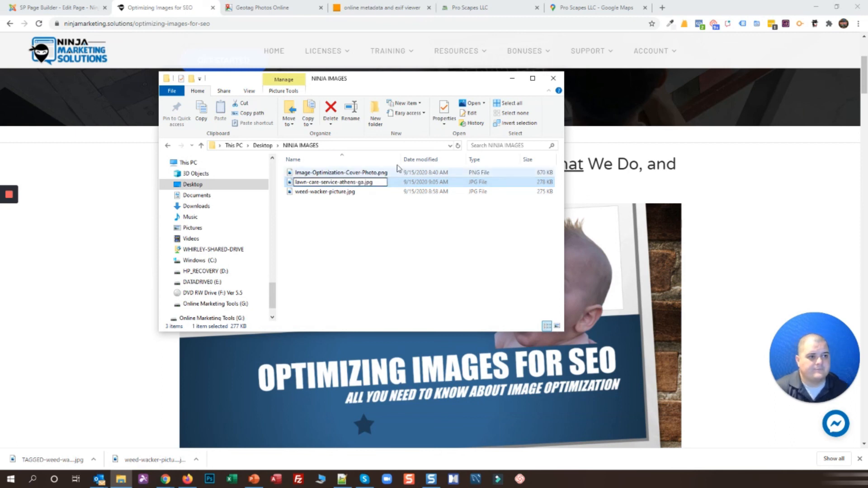
key(Return)
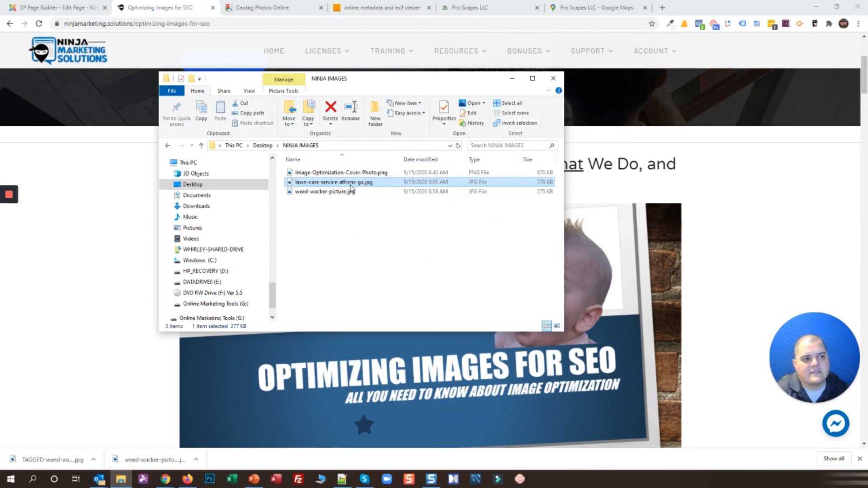
mouse_move(350, 187)
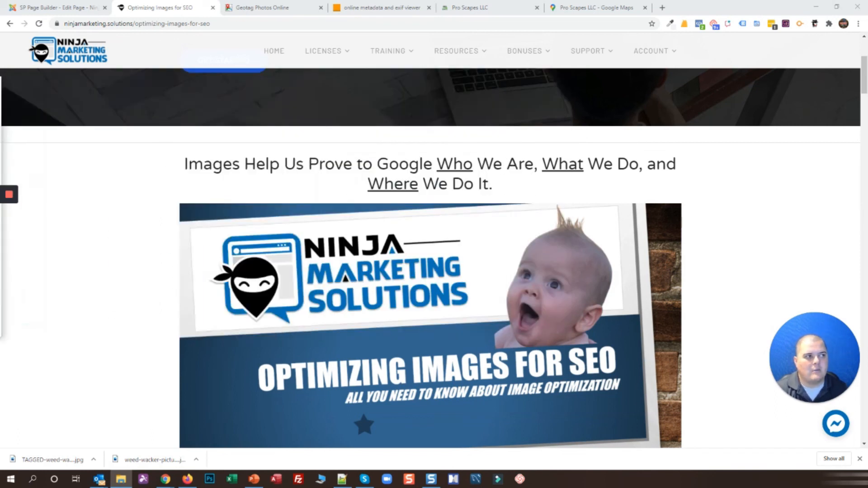
Read the tags and title in lawn-care-service-athens-ga.jpg's info tip, then return to the browser
click(592, 7)
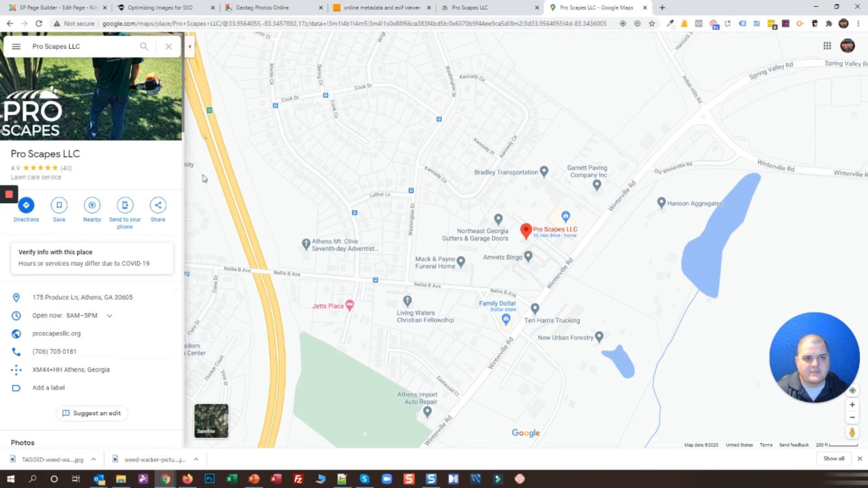
key(alt+Tab)
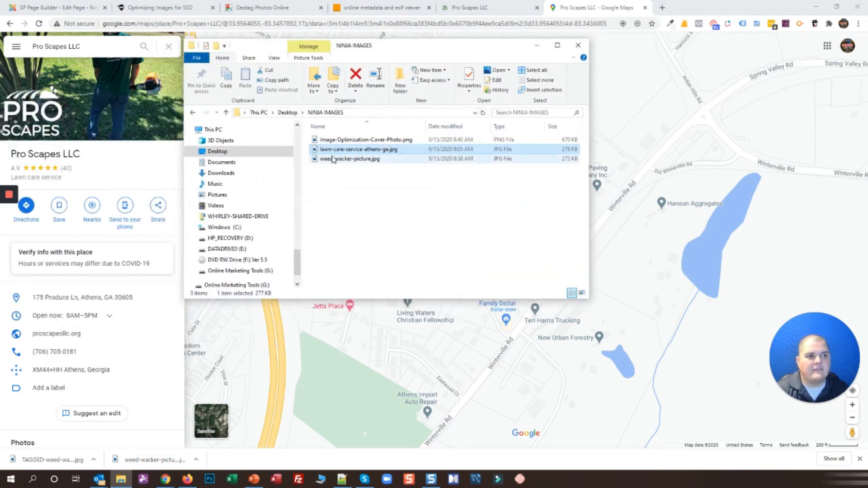
mouse_move(351, 154)
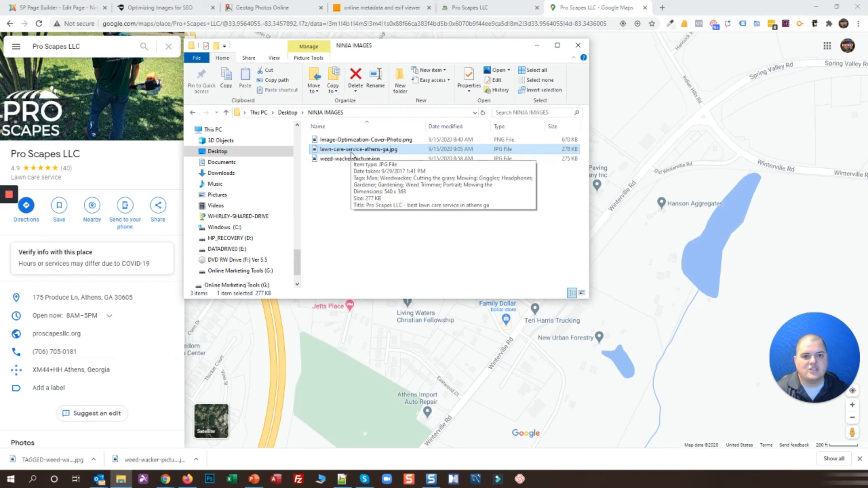
click(399, 255)
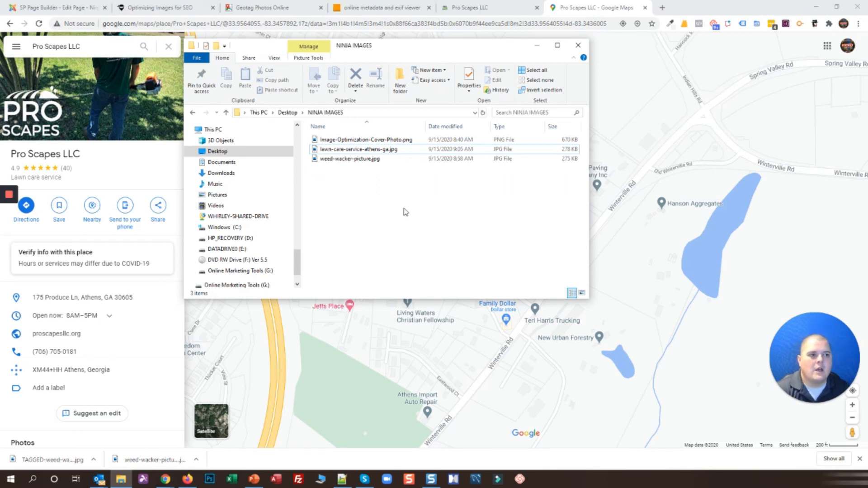
click(387, 152)
mouse_move(387, 156)
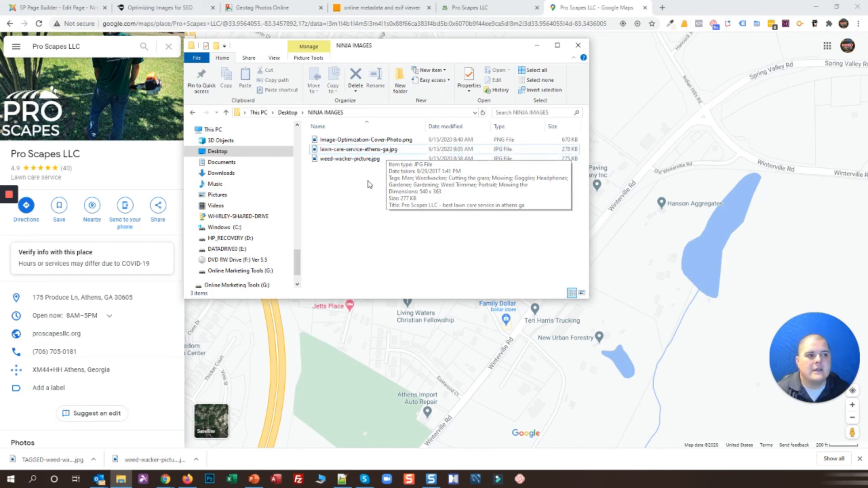
click(386, 154)
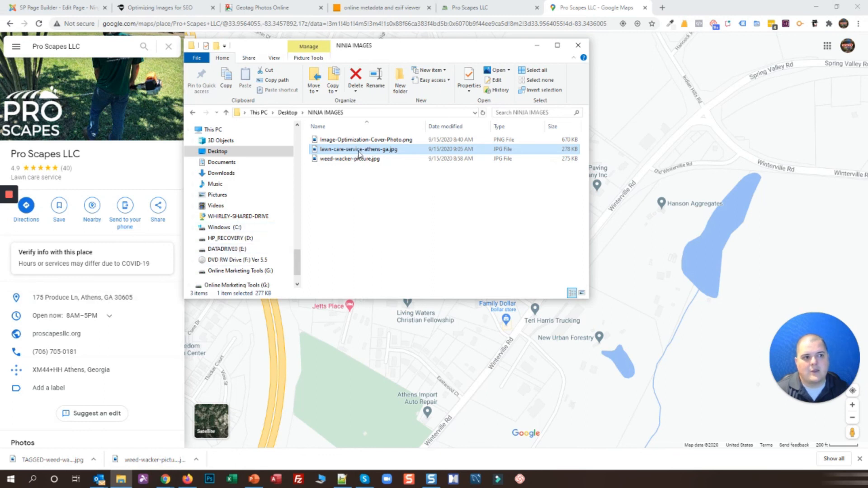
click(131, 6)
Go through the Steps for Optimization list, highlighting the 'Set File name correctly' step
scroll(604, 236, down, 7)
drag(460, 209, 555, 250)
click(488, 249)
drag(460, 248, 518, 248)
click(526, 248)
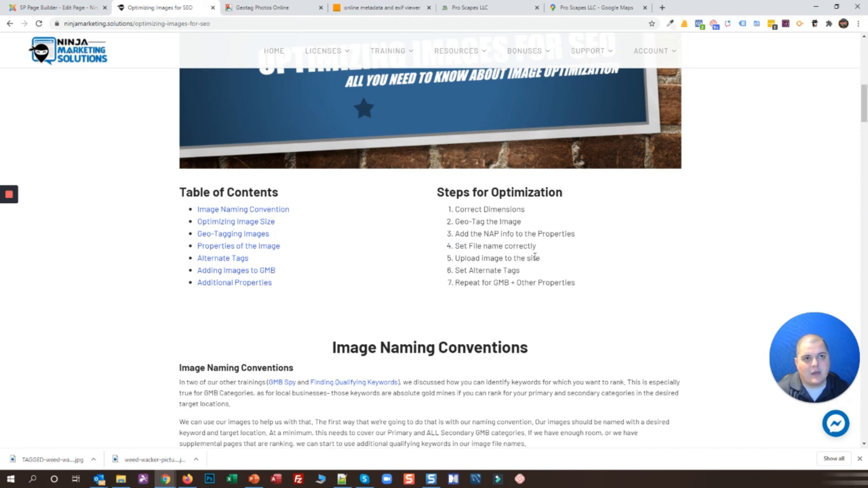
scroll(539, 279, down, 1)
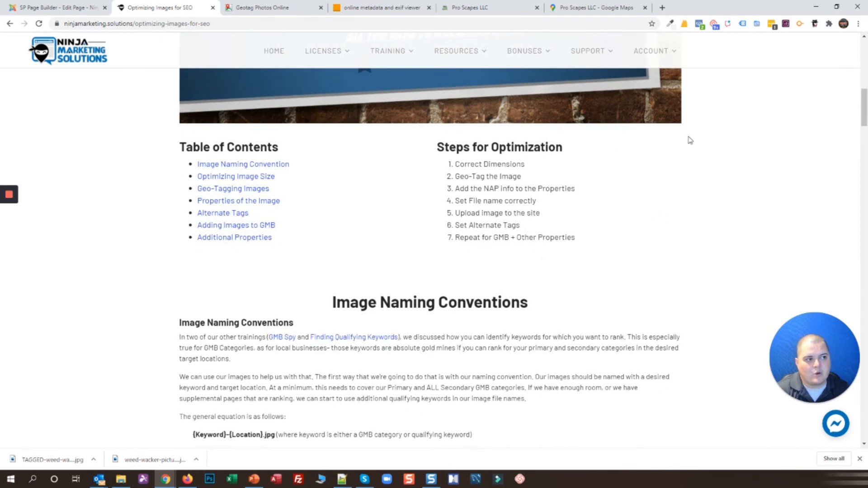
click(68, 7)
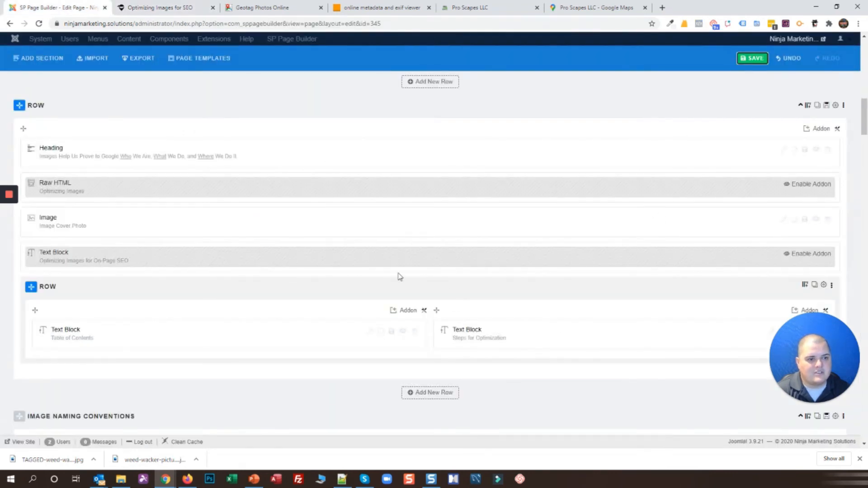
Split the table-of-contents row into three equal 4+4+4 columns
scroll(545, 308, down, 1)
scroll(548, 302, down, 1)
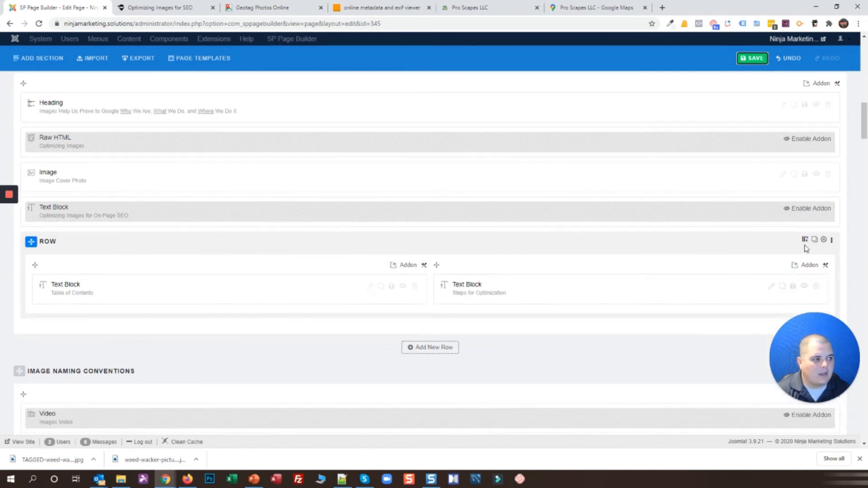
click(805, 240)
click(644, 309)
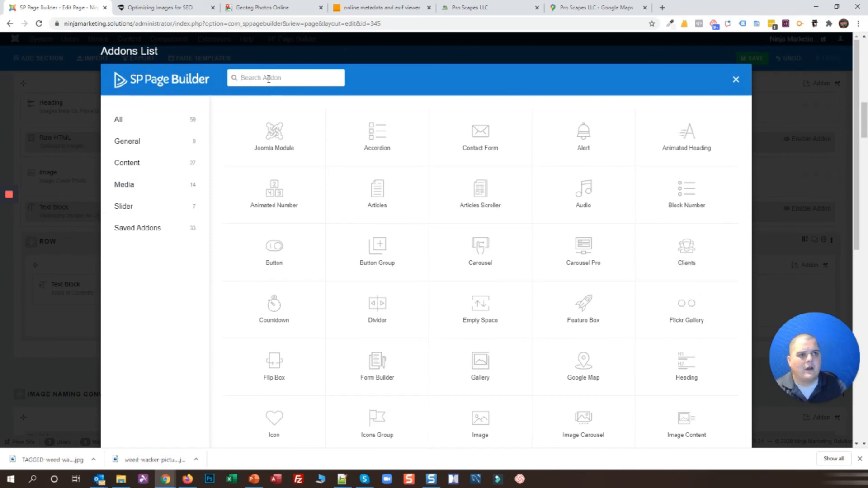
Add an Image element to the new column showing lawn-care-service-athens-ga.jpg
click(482, 428)
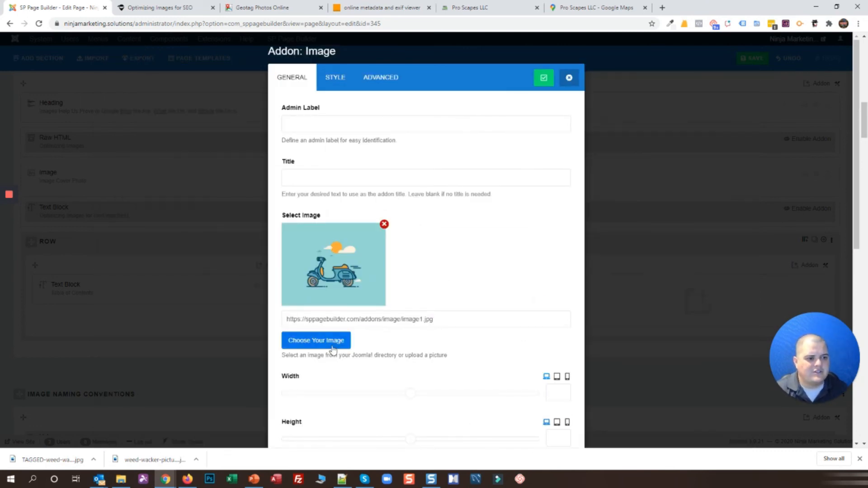
click(310, 342)
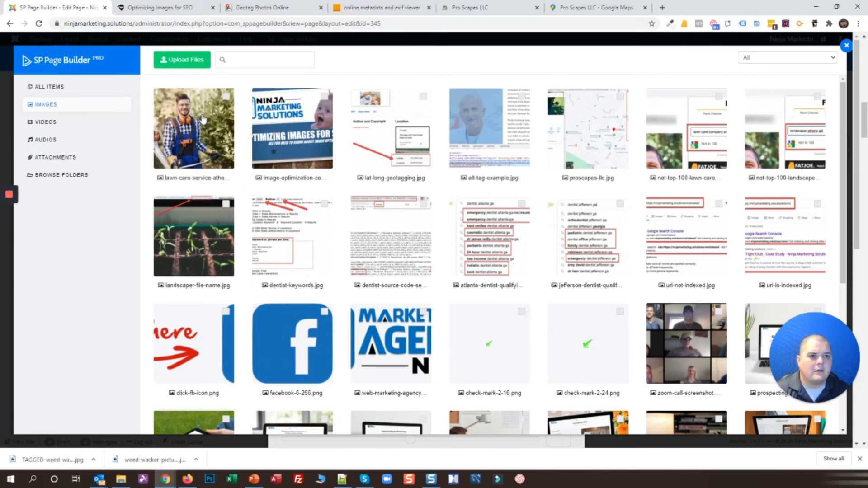
click(203, 120)
click(186, 63)
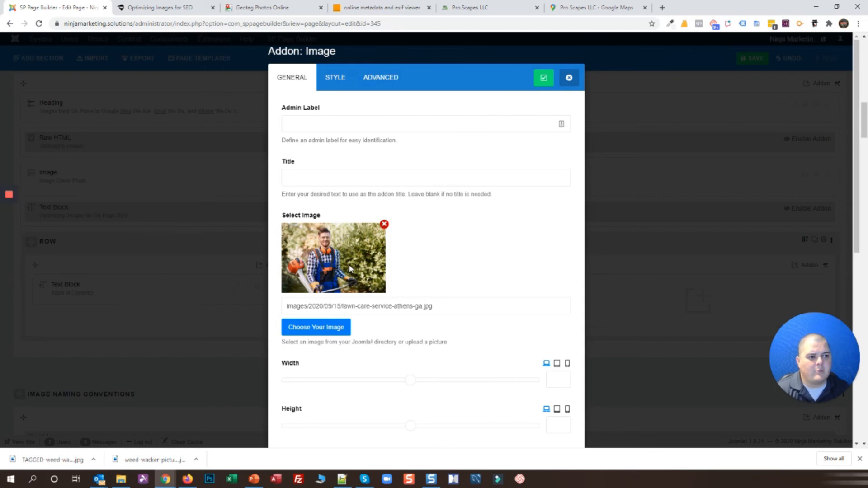
click(347, 306)
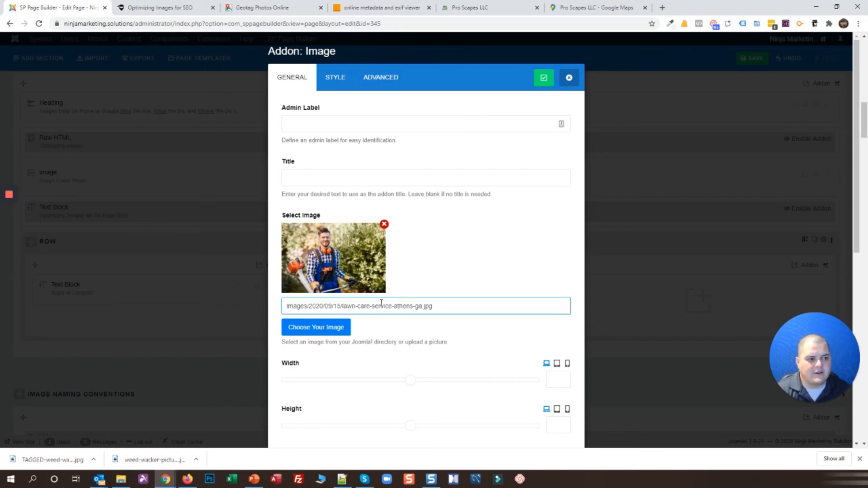
click(155, 7)
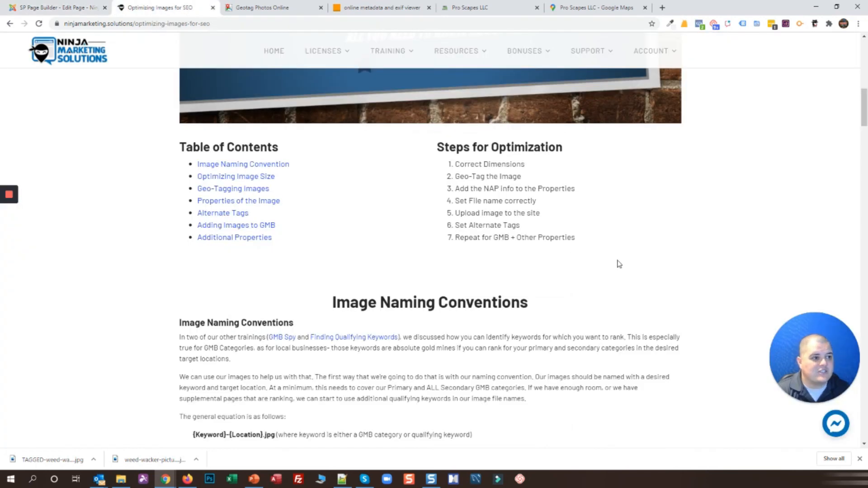
Highlight the Set Alternate Tags step and scroll down to the GMB categories map screenshot
drag(454, 225, 531, 225)
click(350, 124)
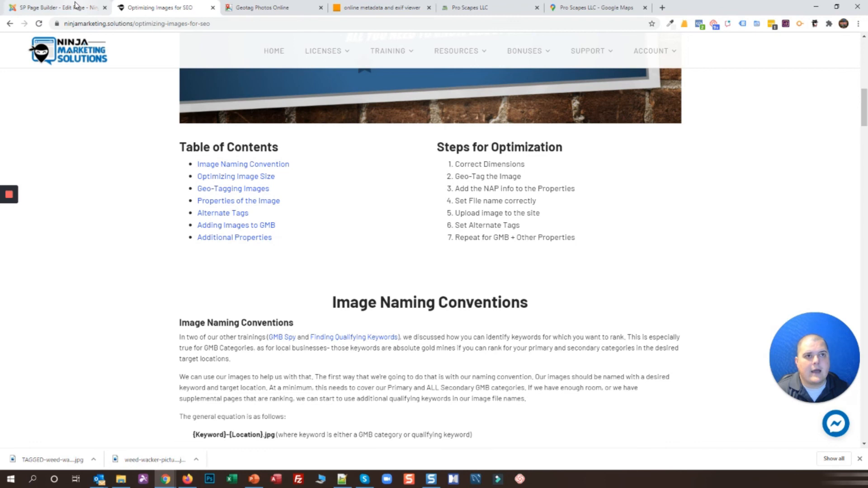
scroll(107, 255, down, 5)
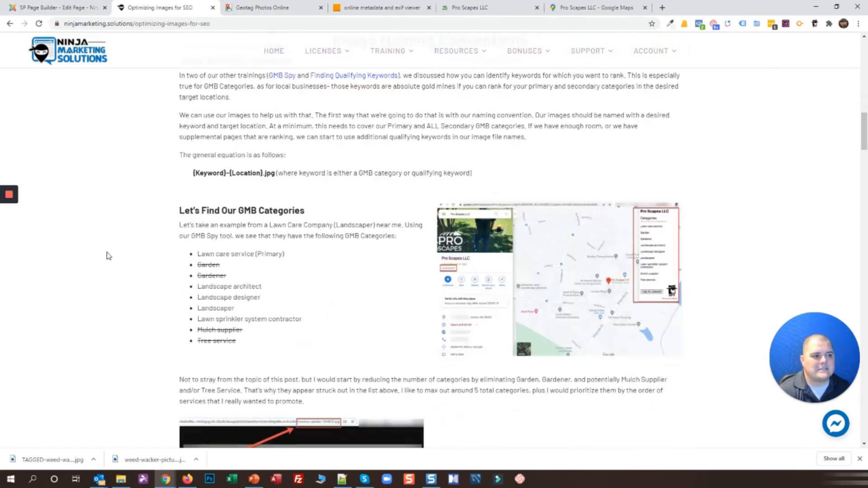
scroll(108, 256, down, 1)
Inspect the map screenshot proscapes-llc.jpg in DevTools to show its alt text 'GMB Categories'
right_click(519, 285)
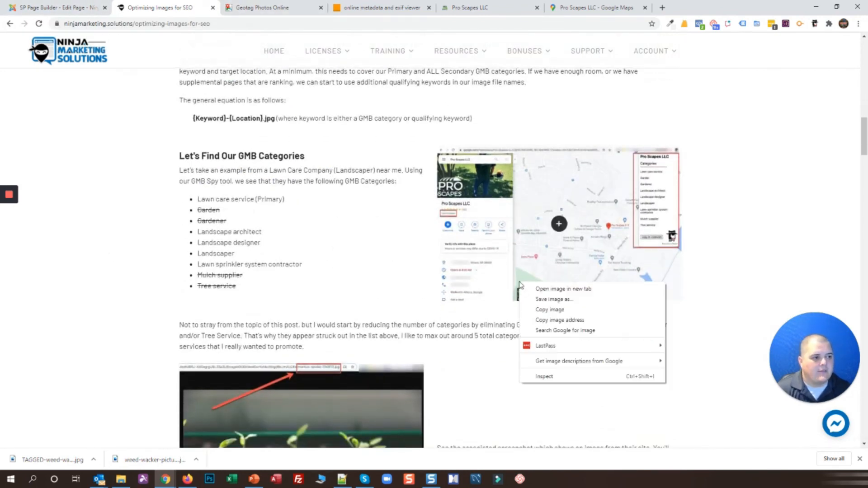
click(499, 353)
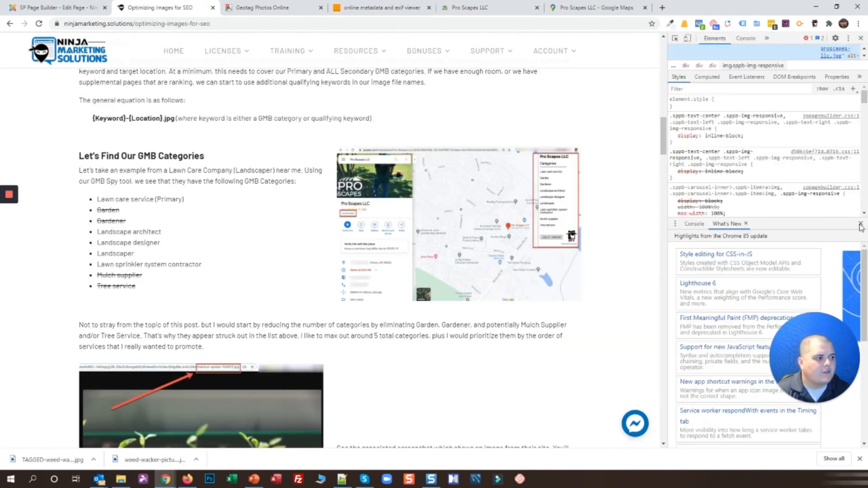
click(860, 225)
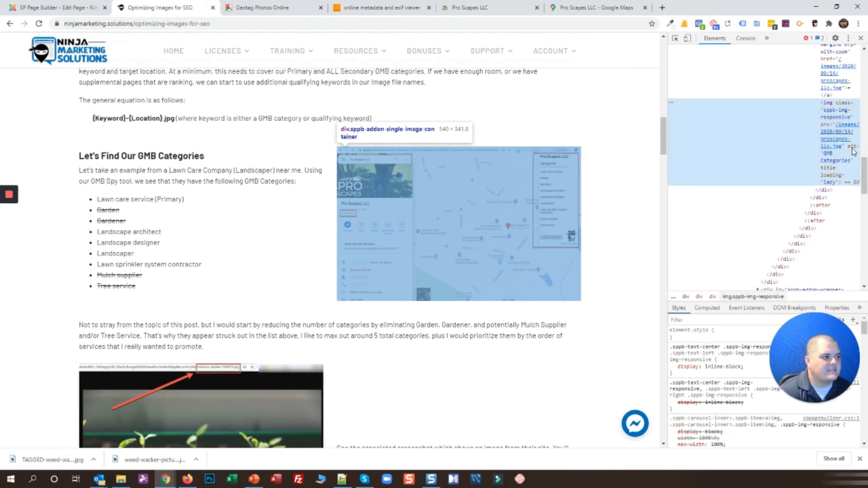
click(830, 164)
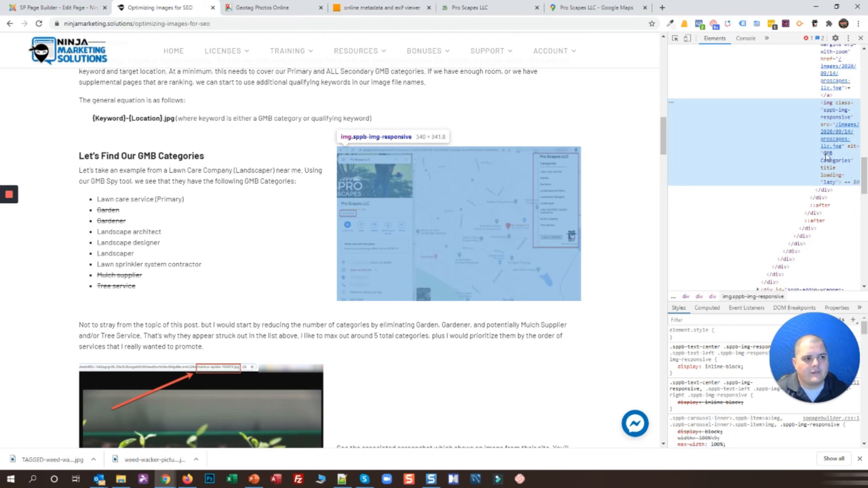
click(37, 6)
Replace the lawn-care image's alt text 'Image' with 'Voted Top Lawn Care Service in Athens Ga'
scroll(271, 333, down, 5)
click(317, 284)
double_click(315, 292)
key(BackSpace)
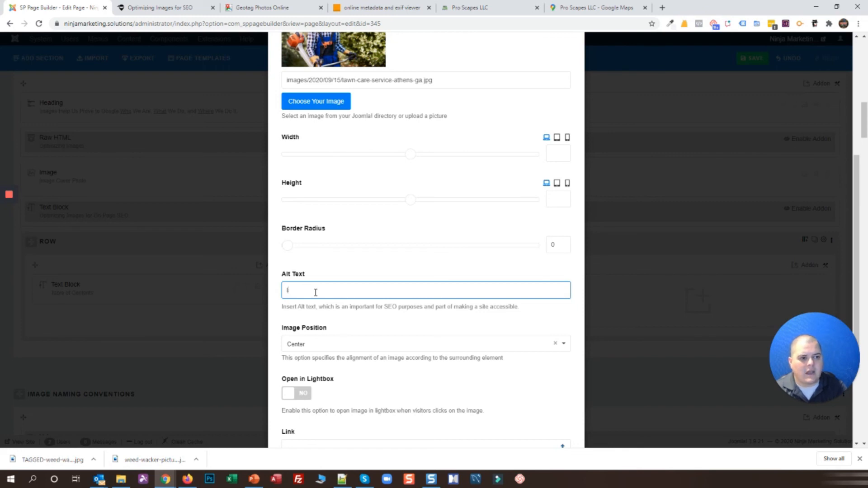
text(wn Care Service Athens Ga)
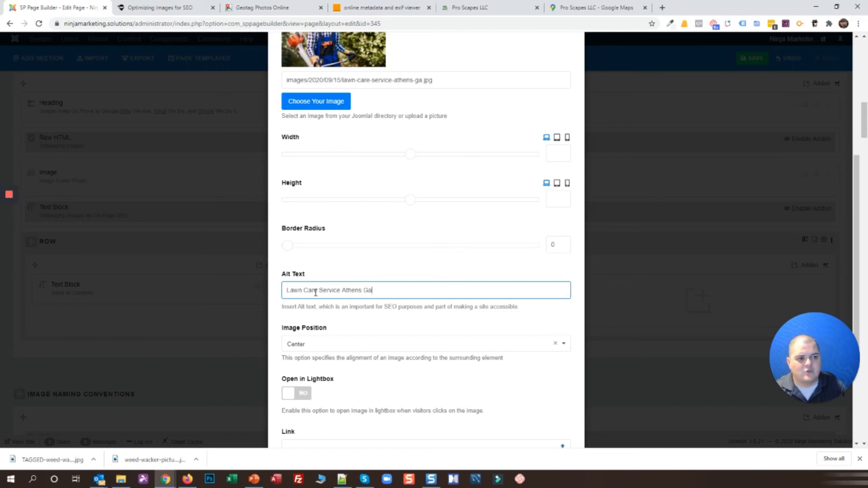
text(Voted )
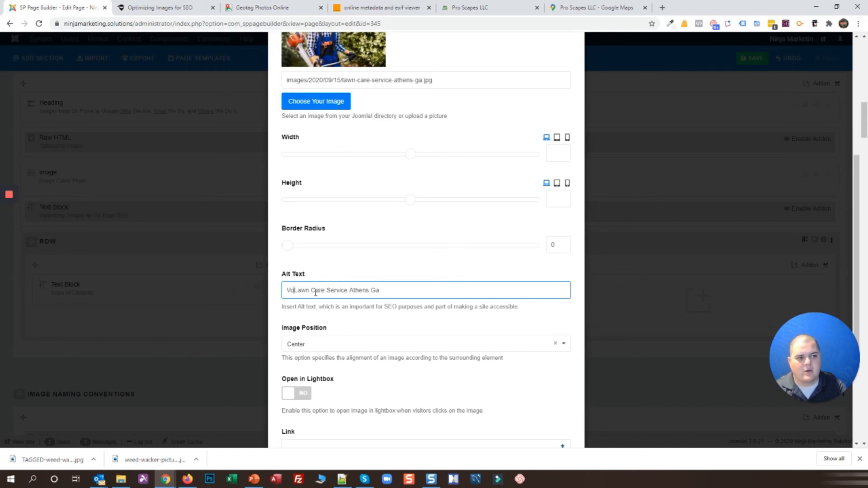
text(Top )
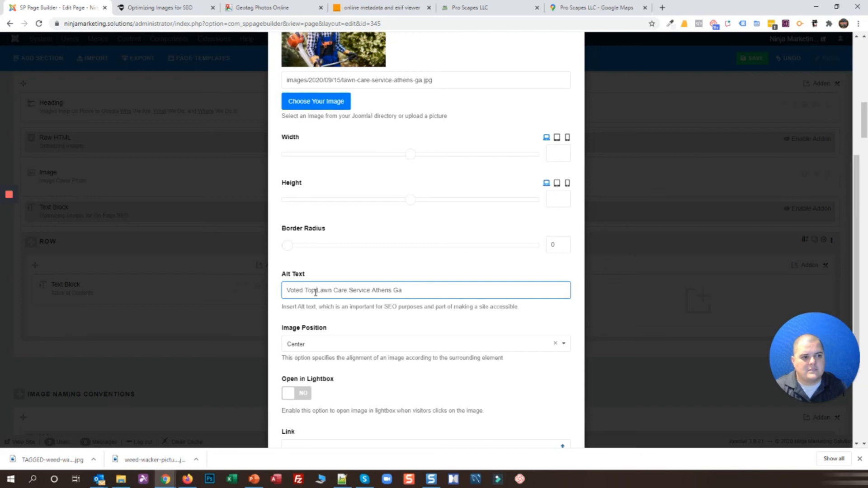
text(in)
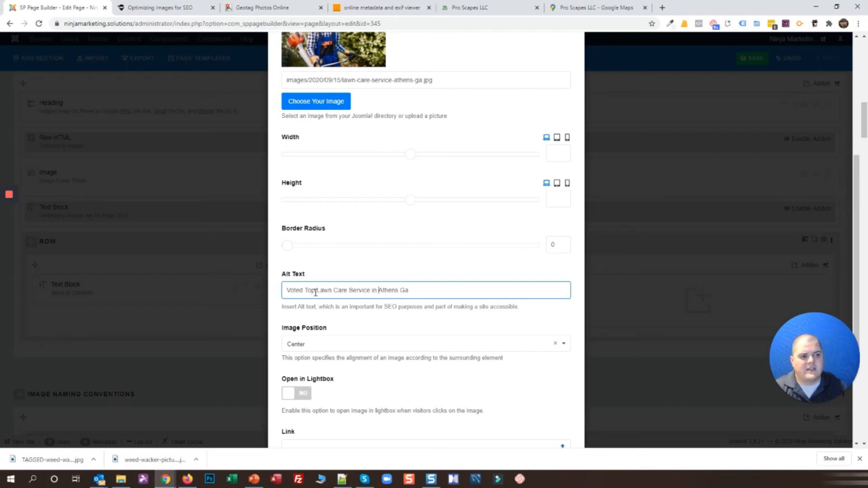
triple_click(427, 292)
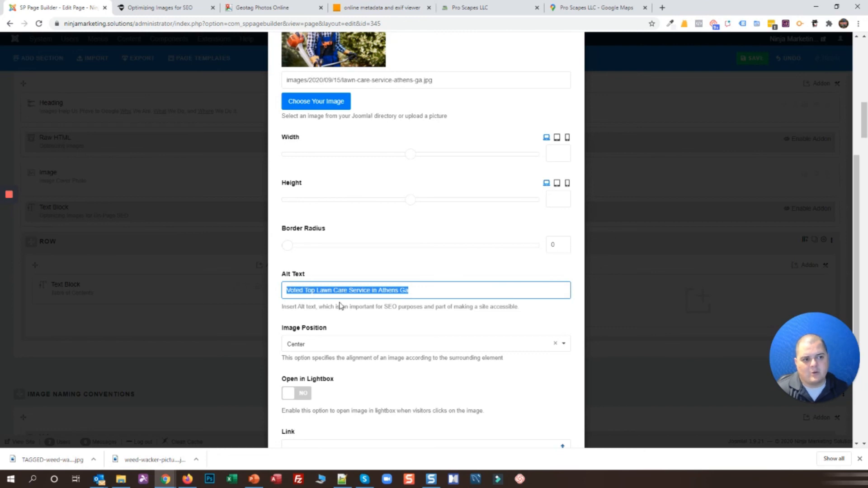
click(449, 292)
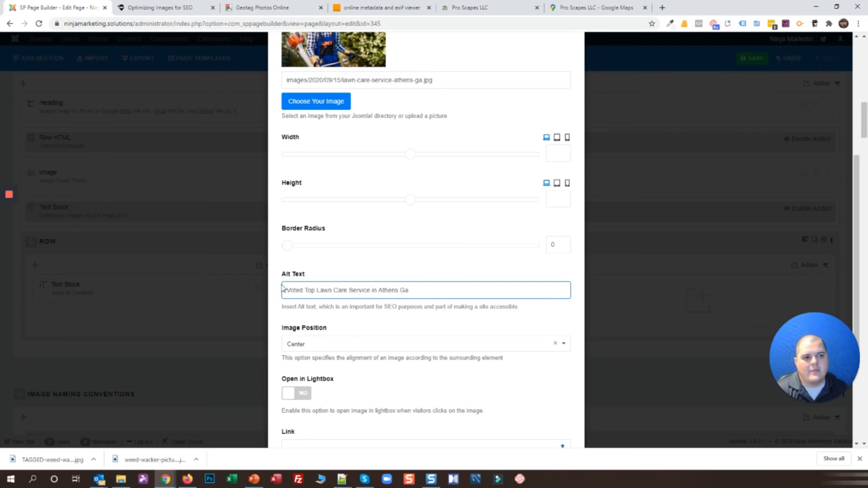
scroll(275, 312, up, 3)
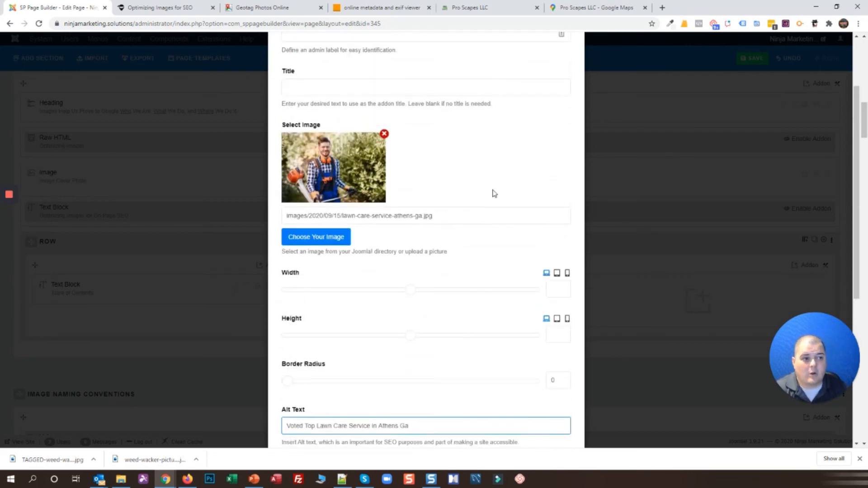
scroll(493, 199, down, 1)
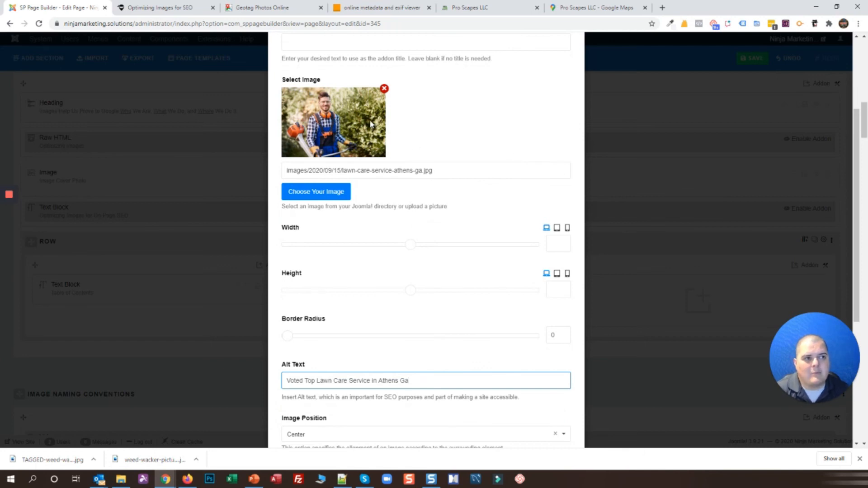
click(156, 7)
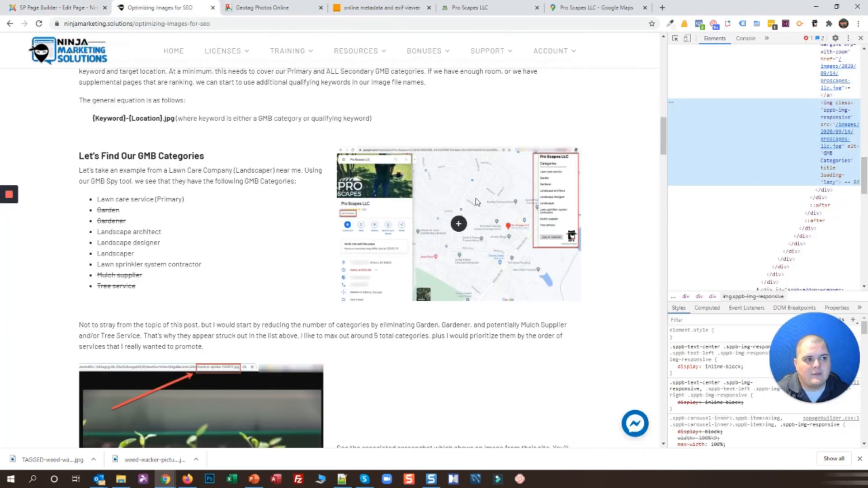
Close the article's developer tools and return to the image width setting in the builder
scroll(519, 209, down, 15)
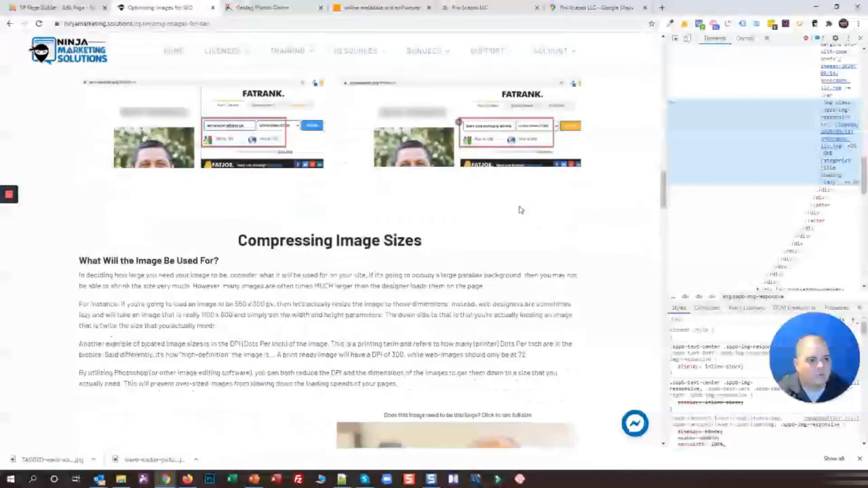
click(860, 38)
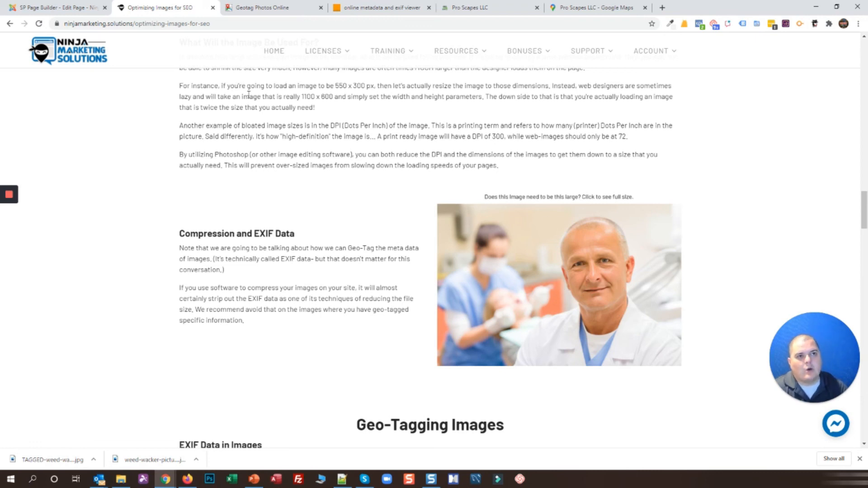
click(54, 7)
click(557, 243)
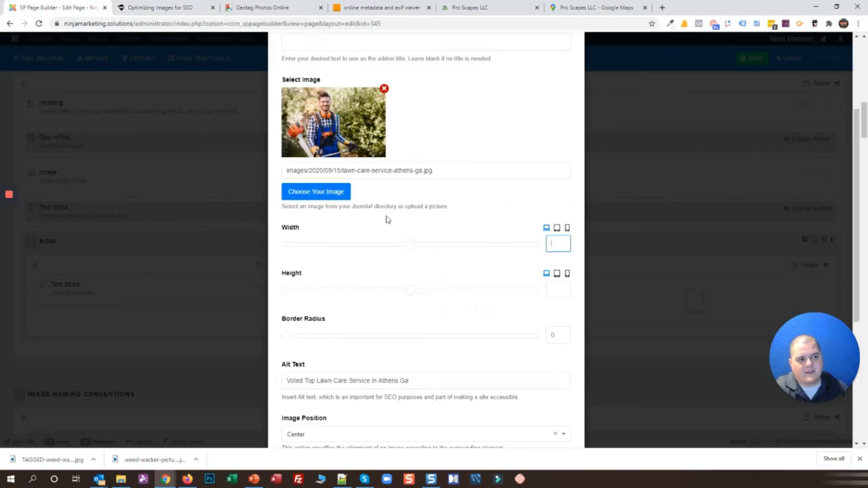
Preview the dentist photo's full-size lightbox on the article, then go back to the builder
click(155, 8)
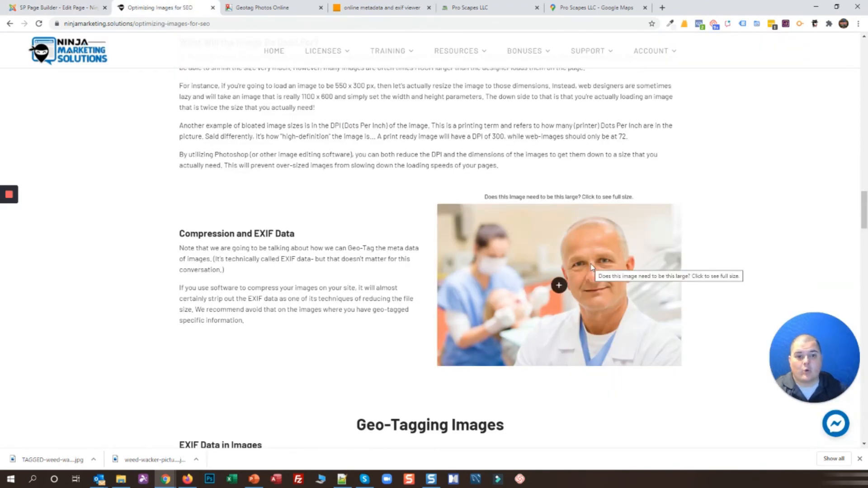
click(571, 285)
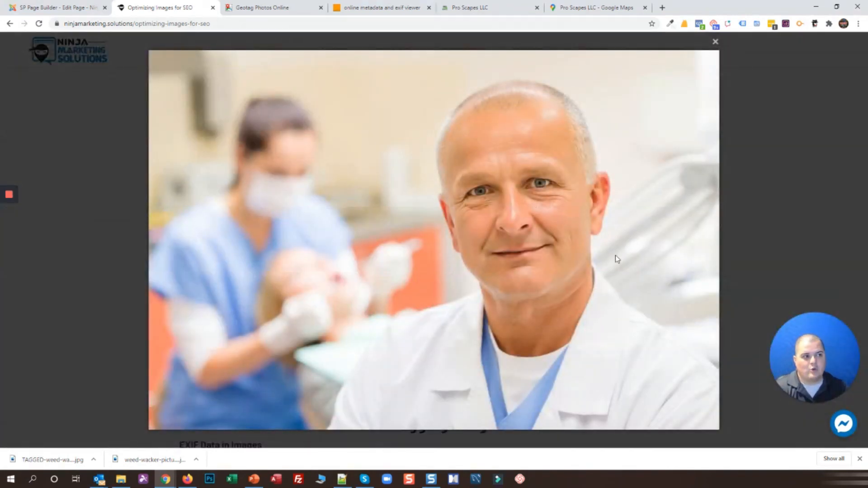
click(715, 42)
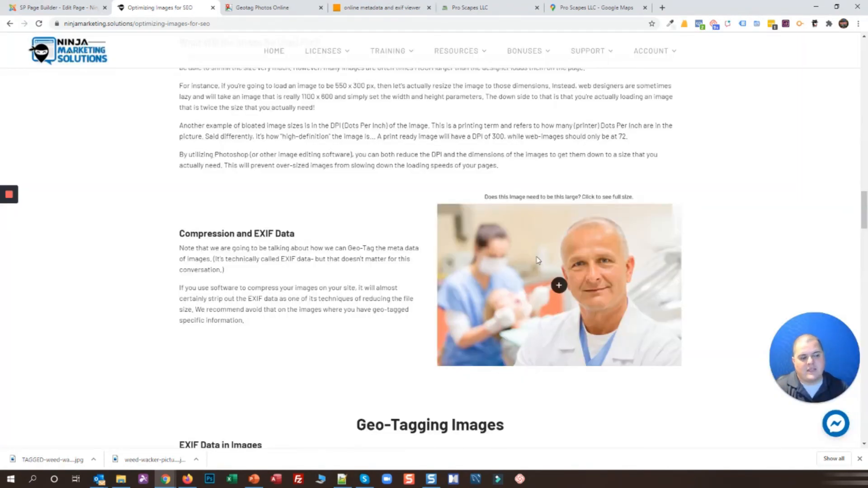
click(54, 8)
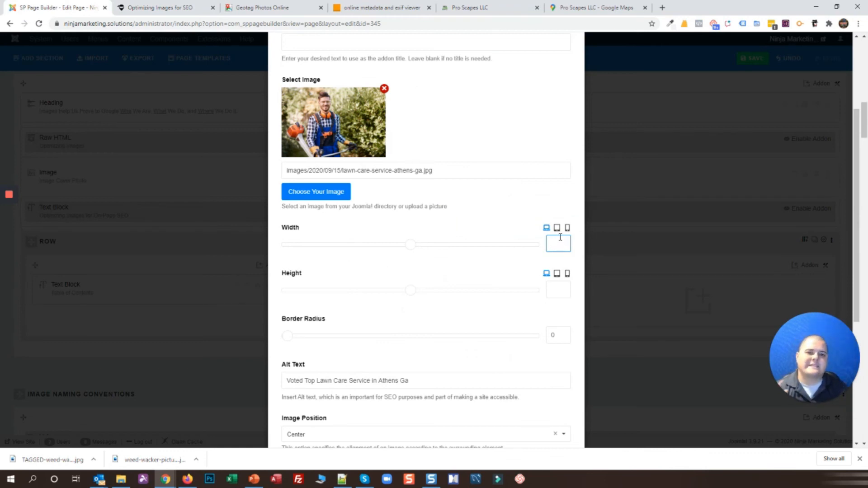
Make the lawn-care image open in a lightbox when clicked and clear its overlay colour
click(581, 169)
scroll(582, 169, up, 2)
scroll(579, 172, down, 5)
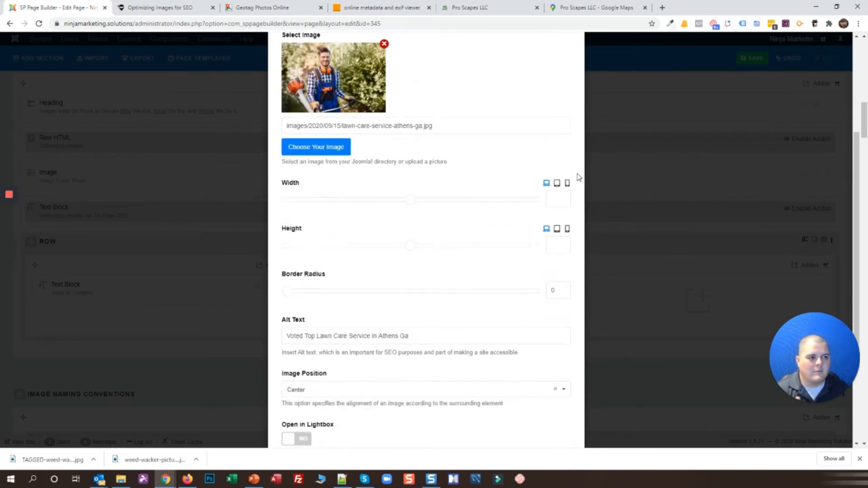
click(558, 108)
click(311, 97)
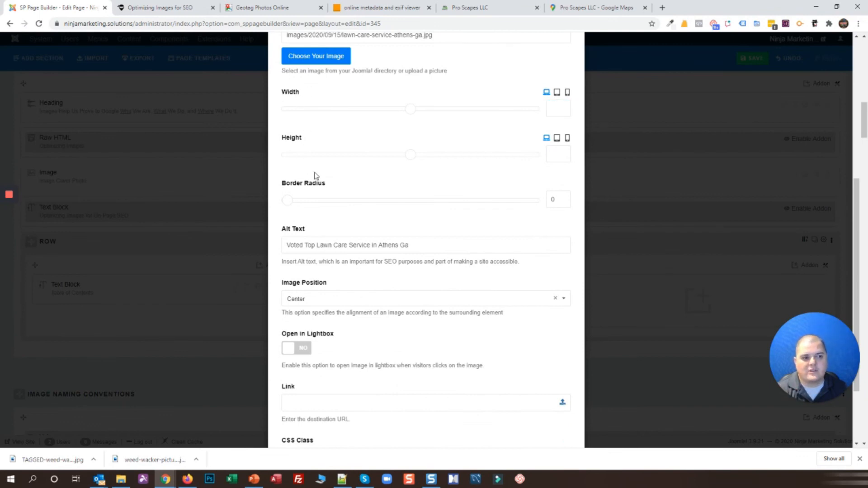
scroll(259, 244, down, 2)
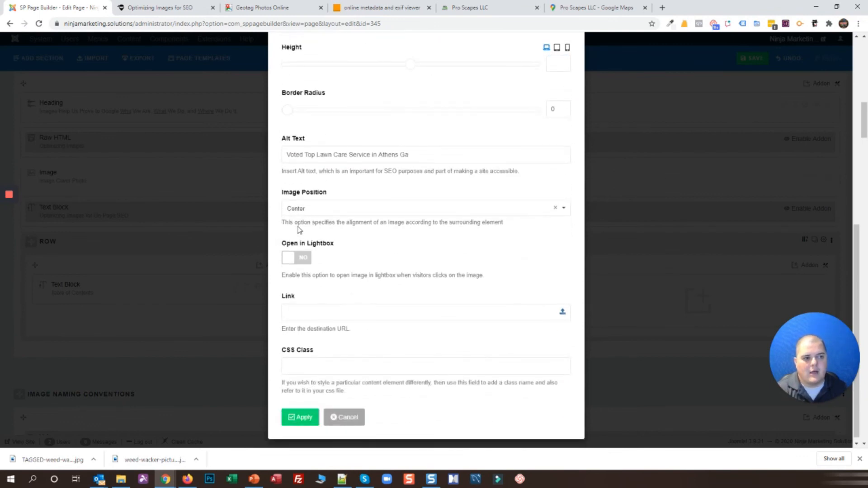
click(298, 261)
click(564, 319)
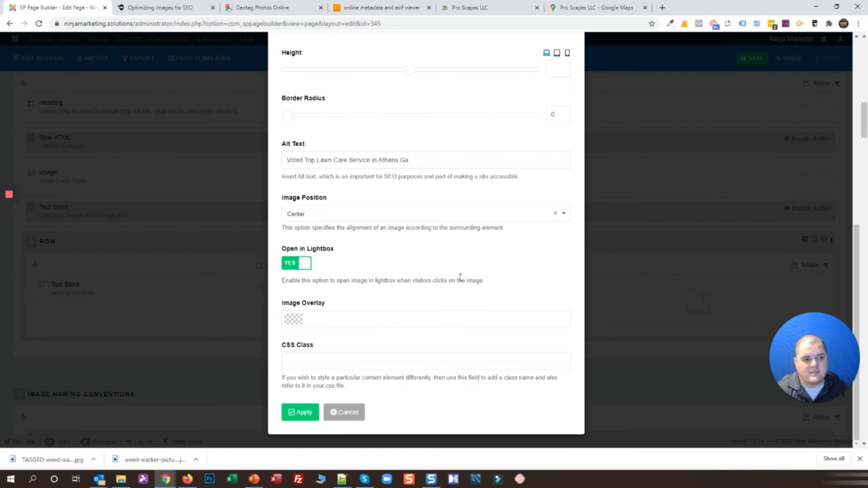
scroll(436, 296, up, 1)
Compare with the dentist photo's lightbox on the article, then return to the image settings
click(160, 7)
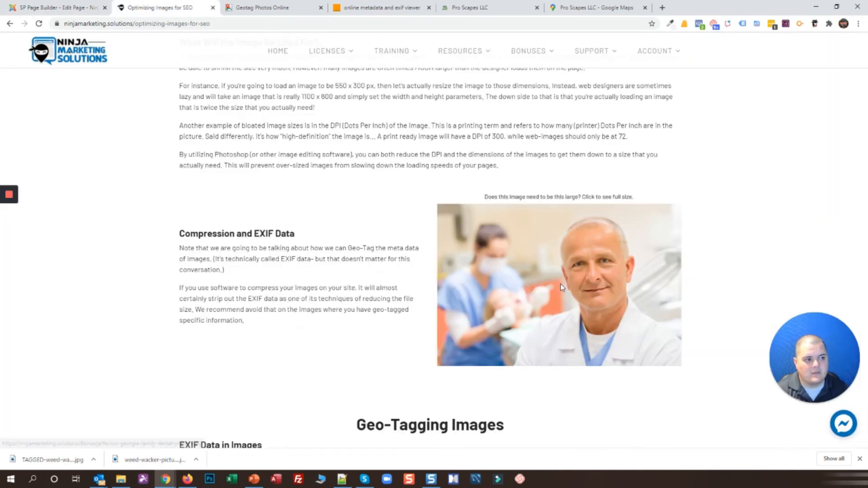
click(570, 281)
click(744, 78)
click(41, 7)
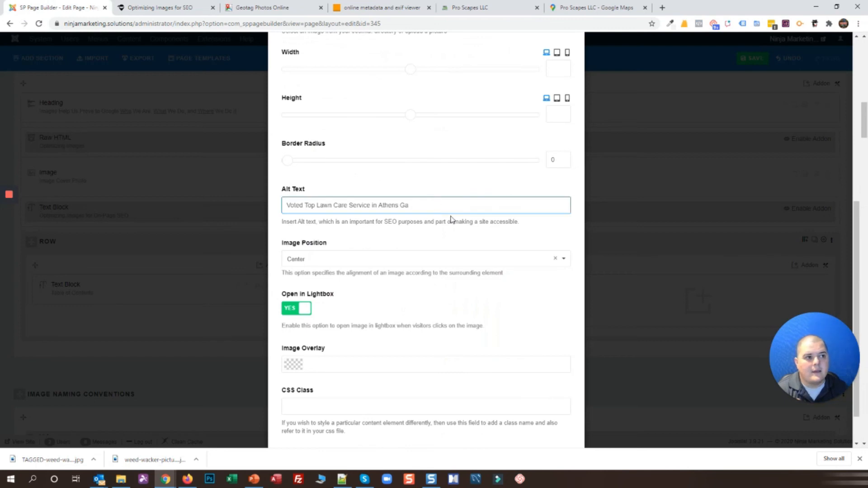
Apply the image settings, save the page, and switch to the live article
scroll(579, 267, up, 3)
scroll(411, 221, up, 1)
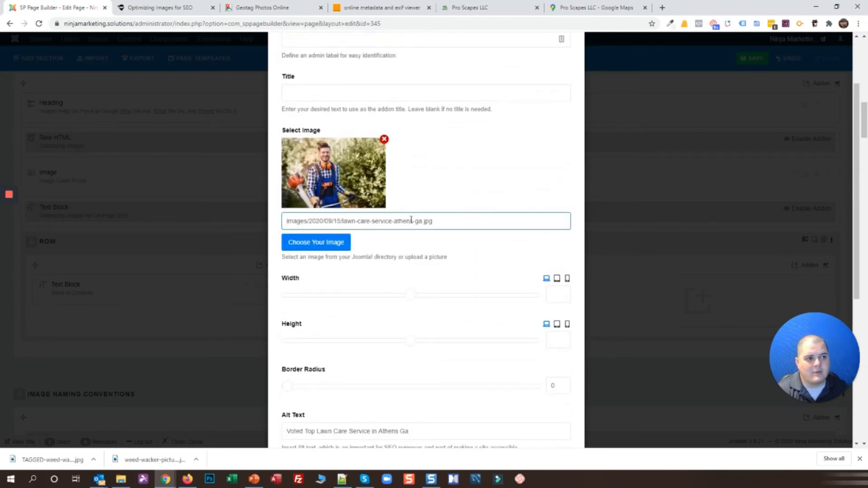
scroll(391, 224, down, 3)
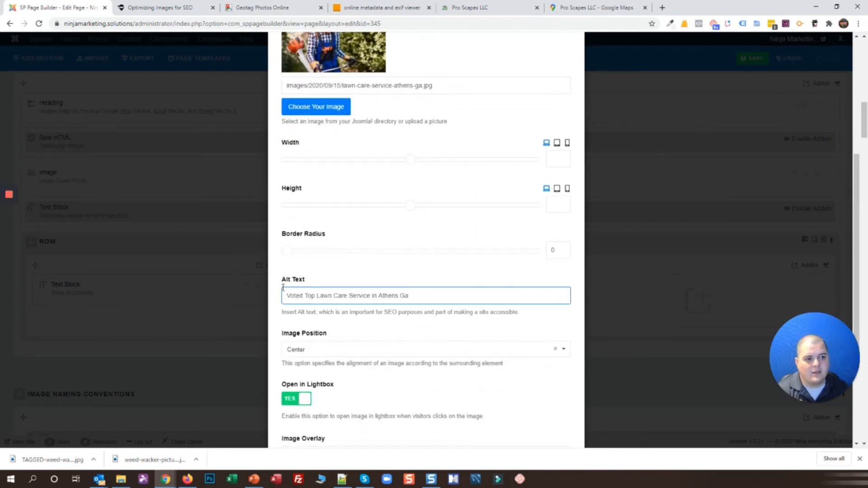
scroll(583, 136, up, 7)
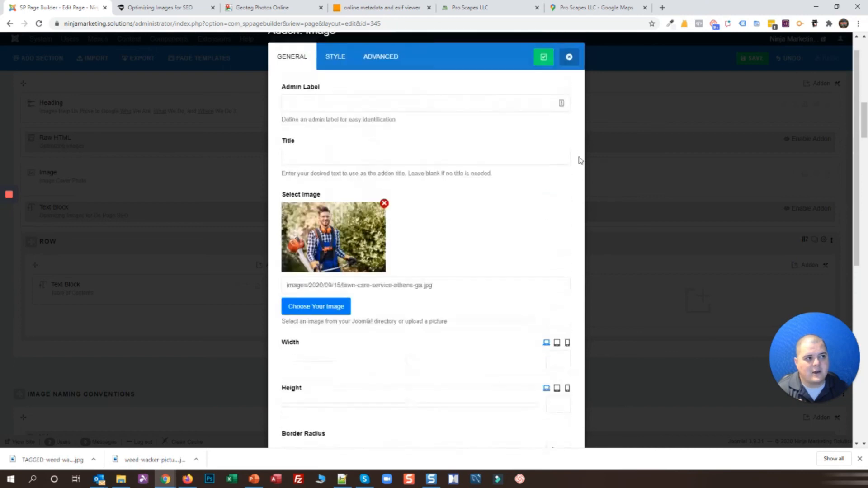
click(544, 80)
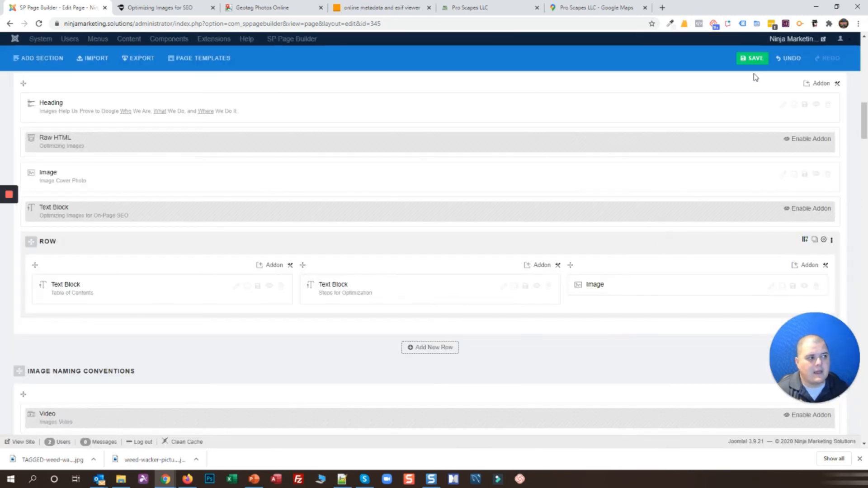
click(748, 62)
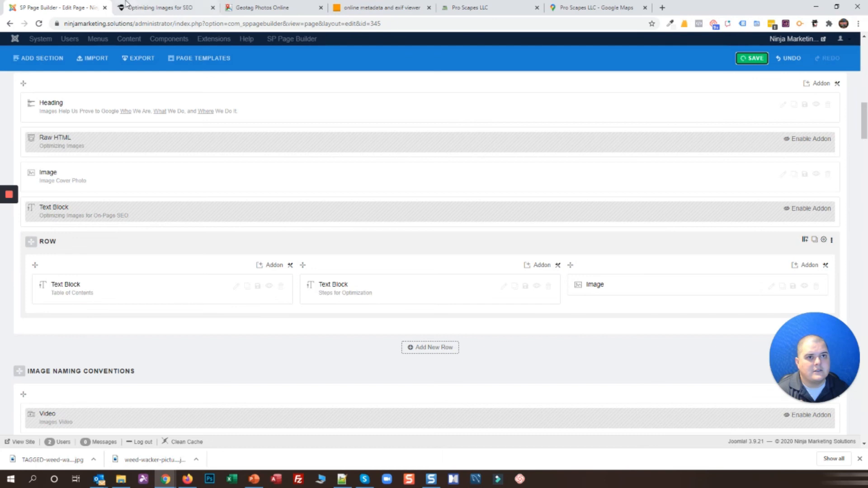
click(135, 8)
scroll(171, 137, up, 4)
scroll(171, 137, up, 15)
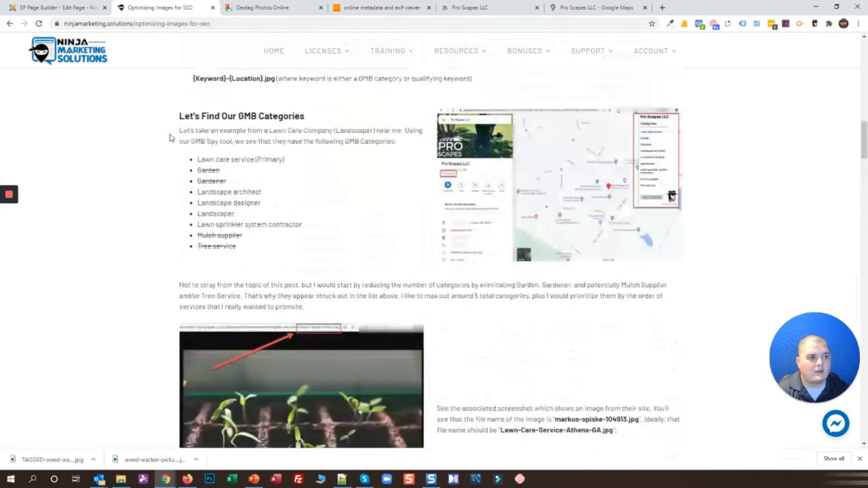
Reload the article and preview the dentist photo in its lightbox, highlighting its caption
click(39, 24)
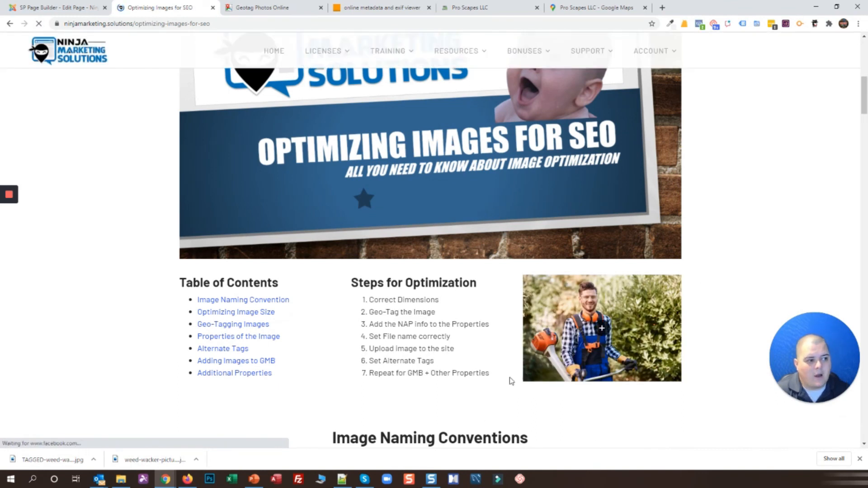
scroll(468, 367, down, 12)
scroll(468, 365, down, 7)
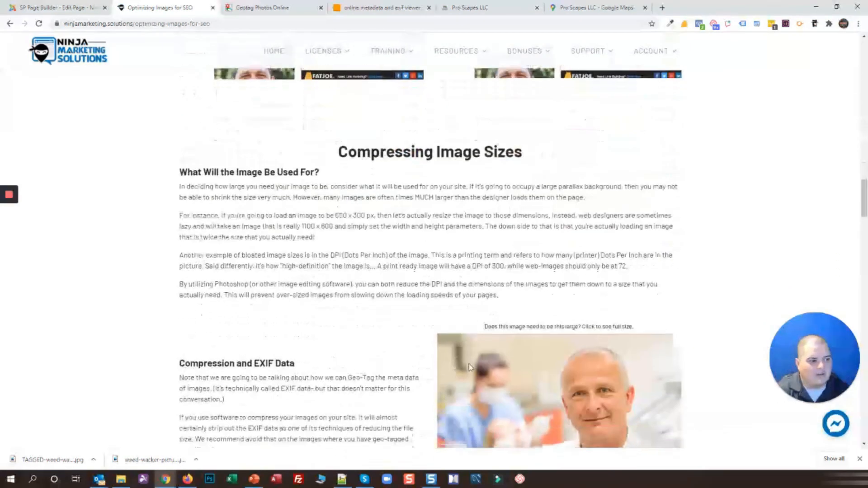
click(557, 285)
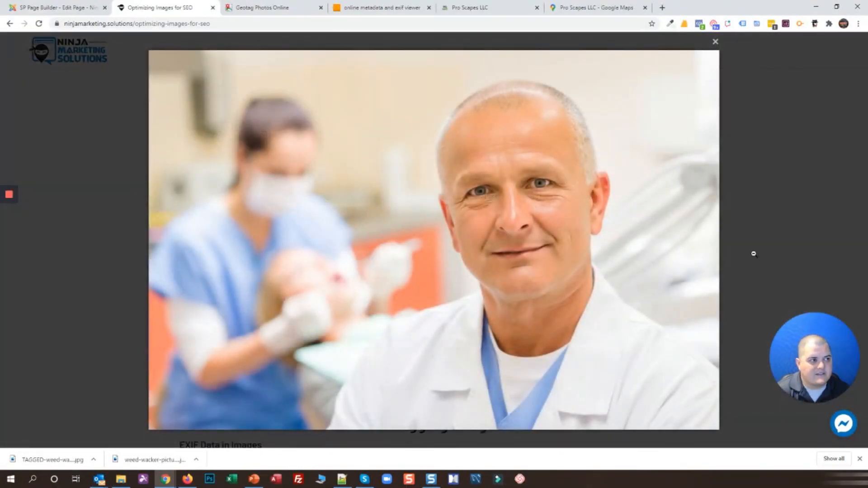
click(776, 117)
drag(482, 197, 654, 199)
click(672, 179)
scroll(629, 263, up, 20)
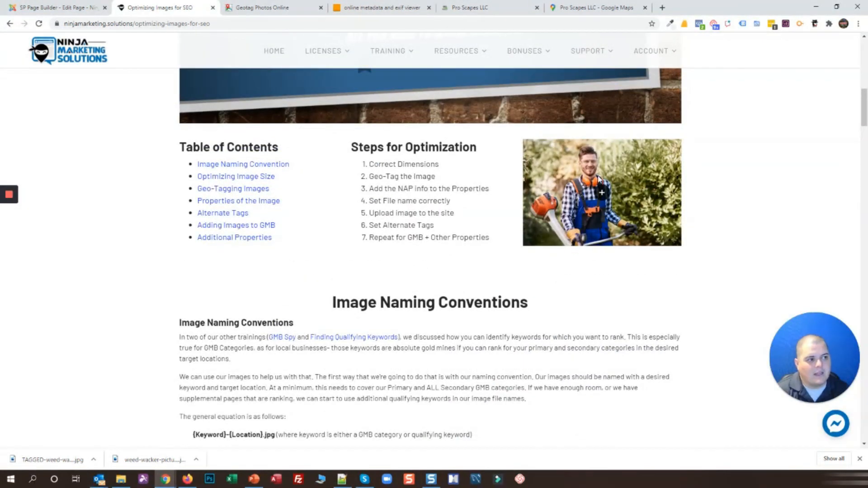
Enlarge the new lawn-care worker photo in the lightbox twice to check it
click(606, 195)
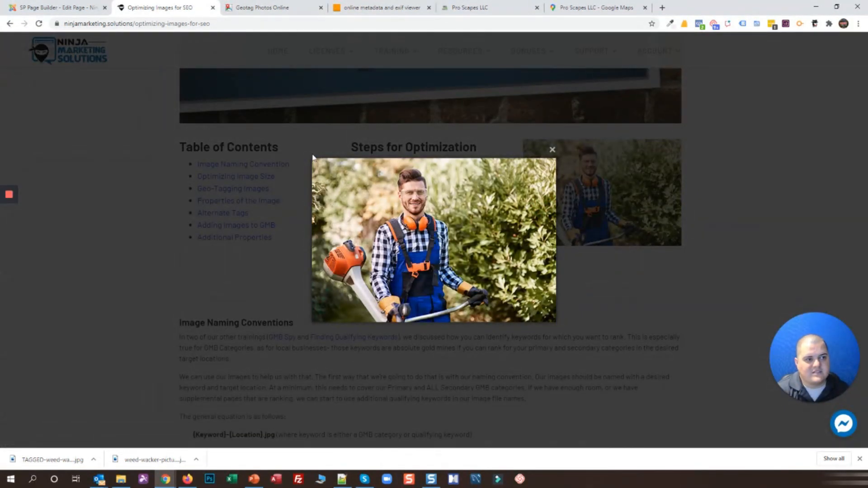
click(552, 149)
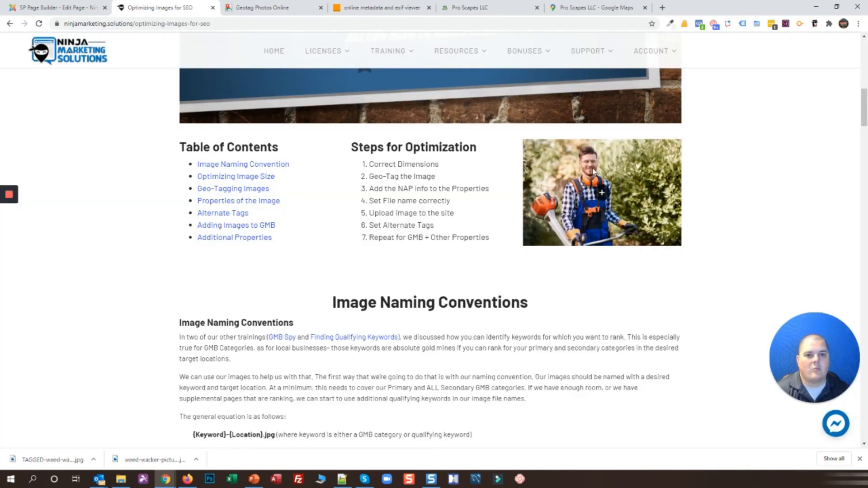
scroll(588, 174, down, 20)
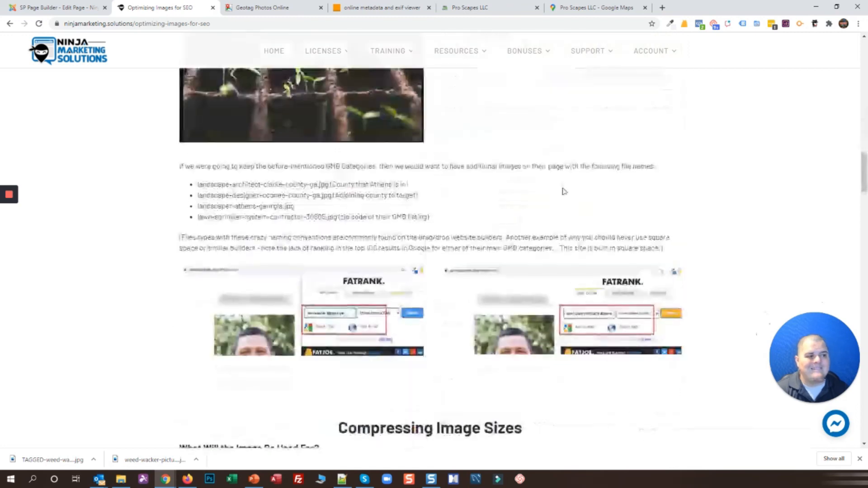
scroll(616, 213, up, 20)
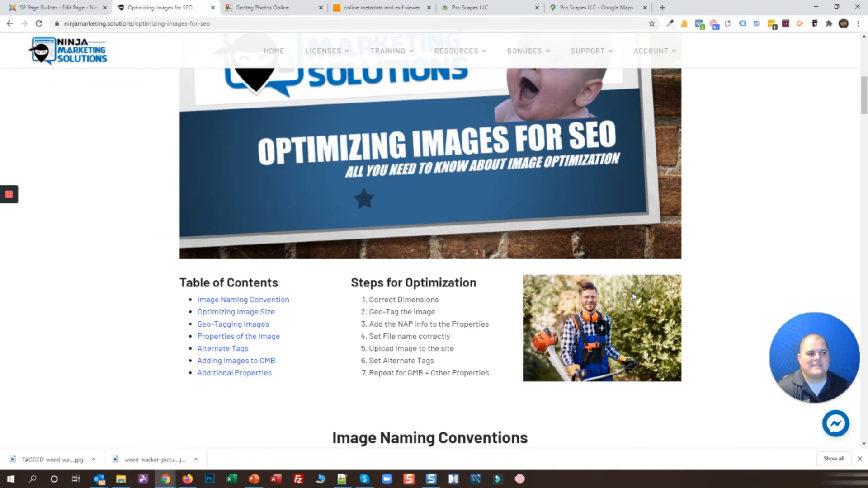
click(605, 327)
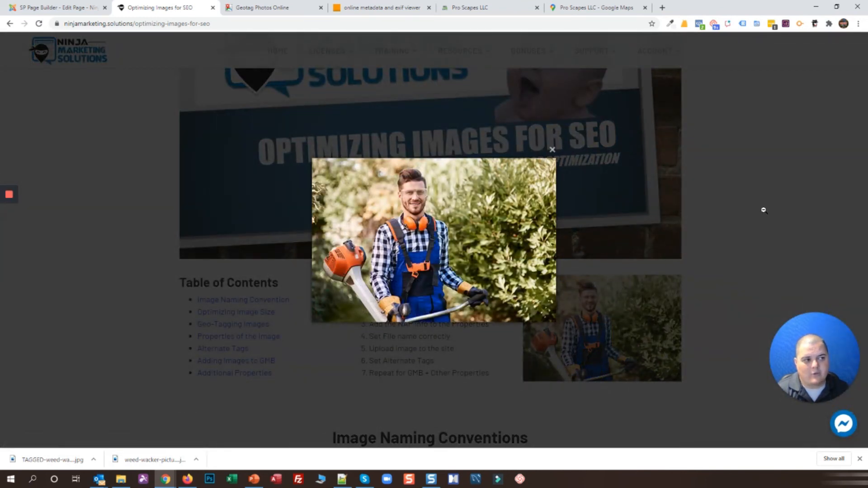
click(169, 192)
scroll(184, 210, down, 10)
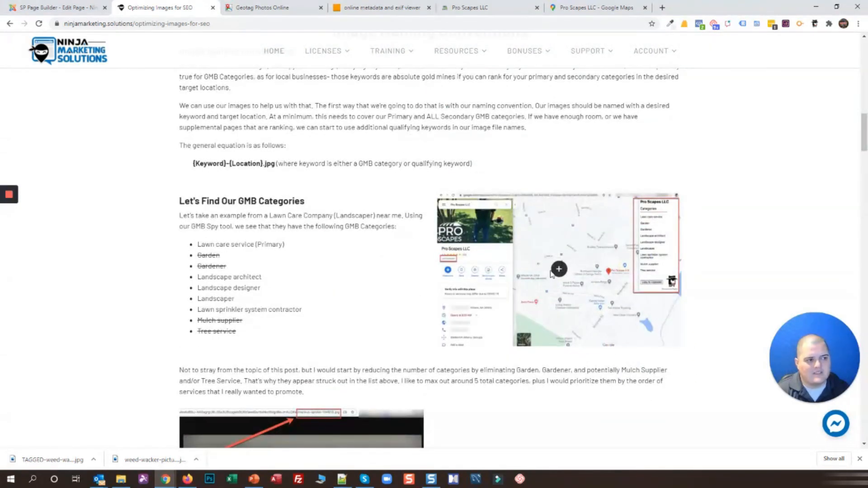
Preview the Google Maps categories screenshot, then the worker photo again after a quick editor check
click(559, 270)
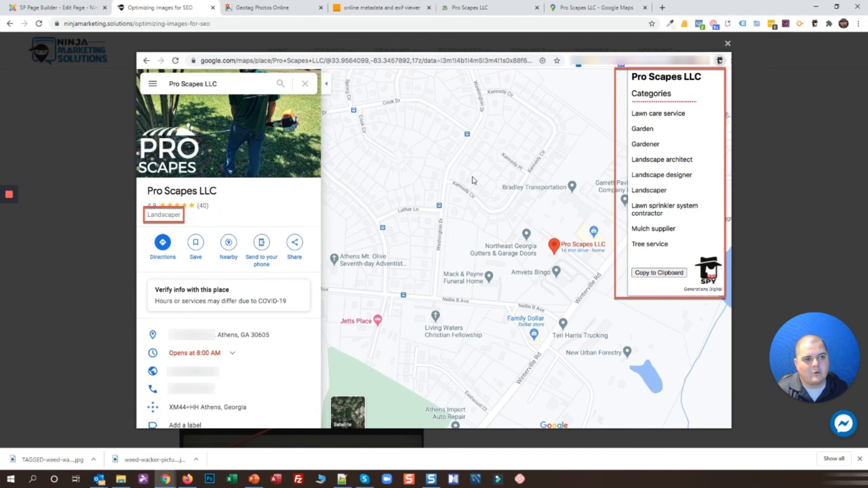
click(102, 182)
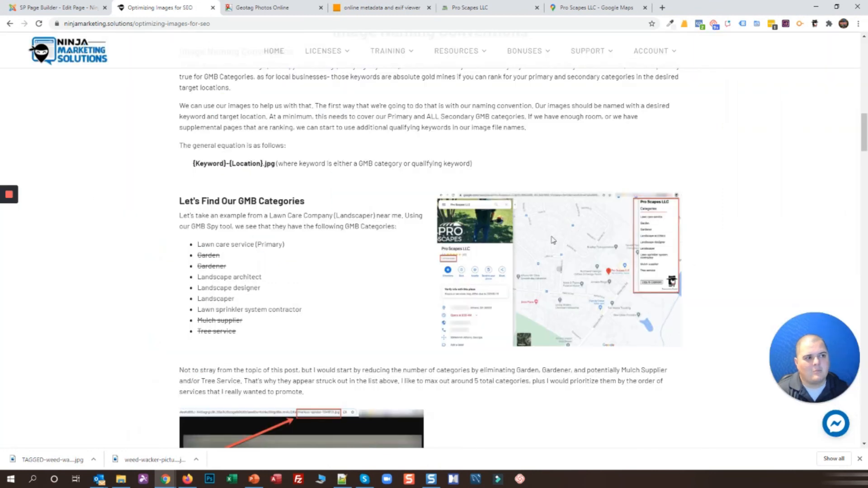
scroll(543, 264, up, 5)
scroll(542, 265, up, 4)
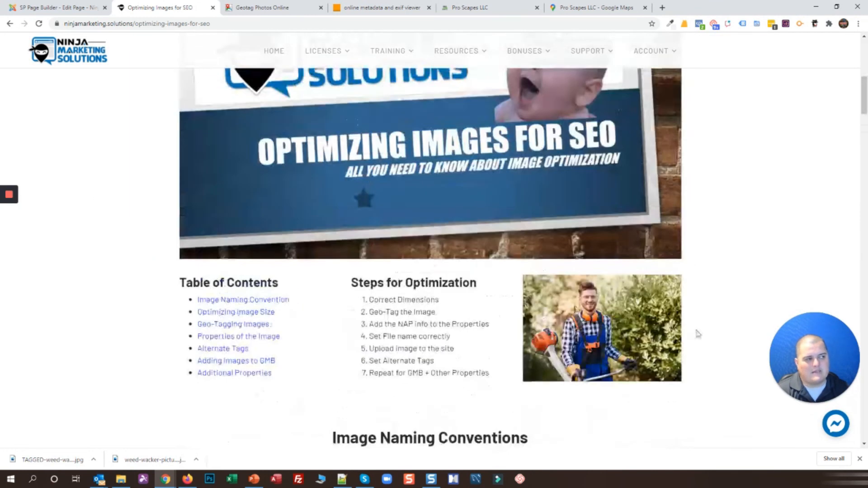
click(55, 7)
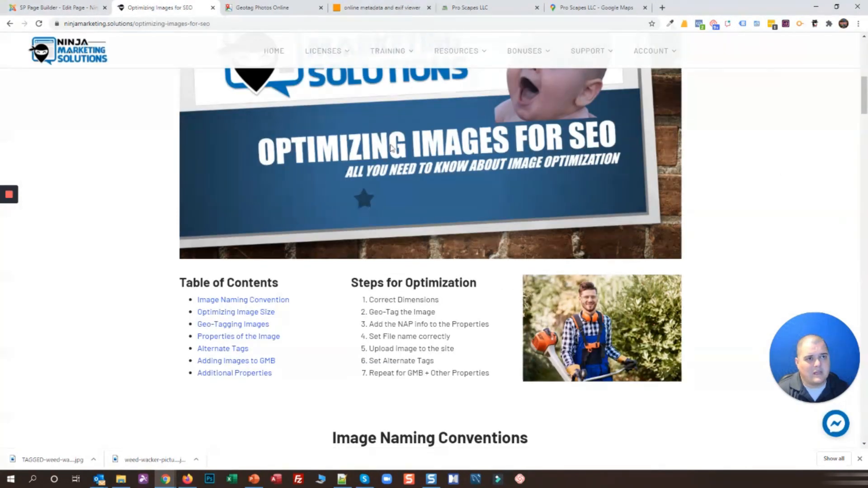
click(161, 8)
click(600, 327)
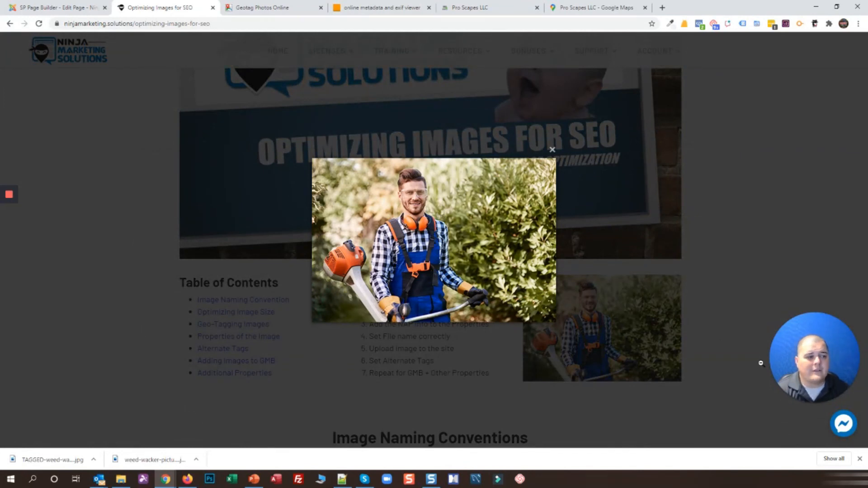
click(701, 190)
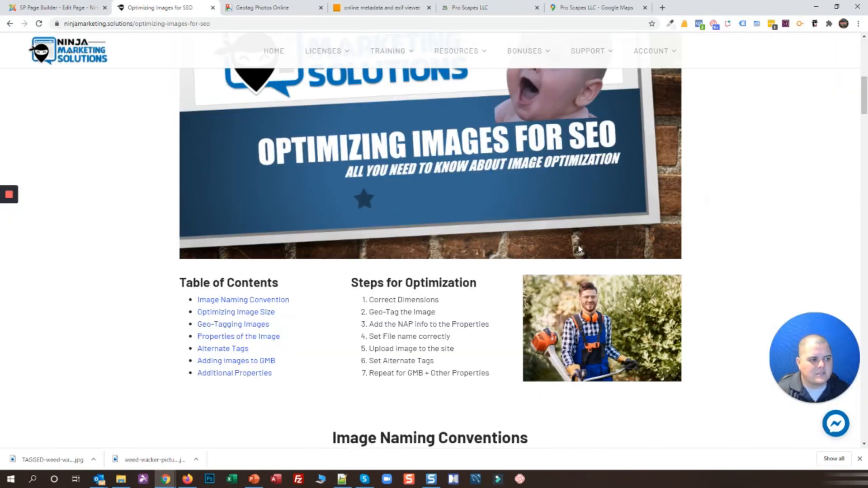
Highlight the Steps for Optimization items beside the new photo, then hide the downloads shelf
scroll(449, 223, down, 3)
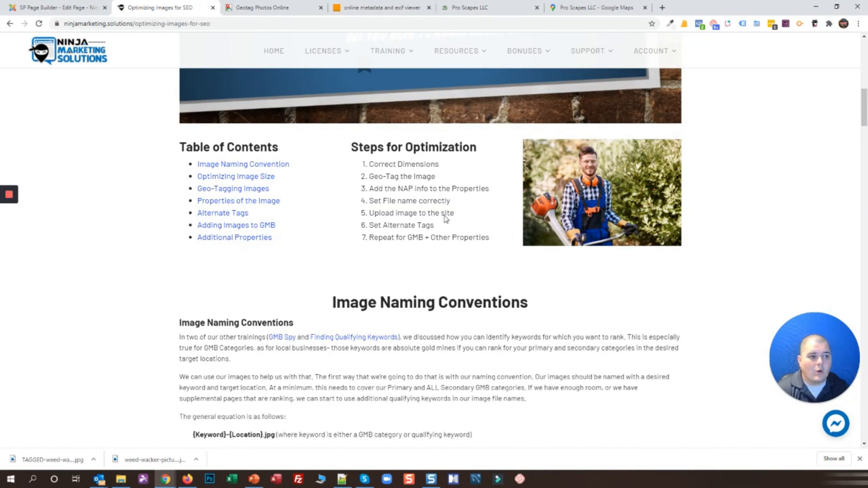
drag(370, 165, 439, 168)
drag(370, 176, 436, 180)
drag(369, 189, 496, 194)
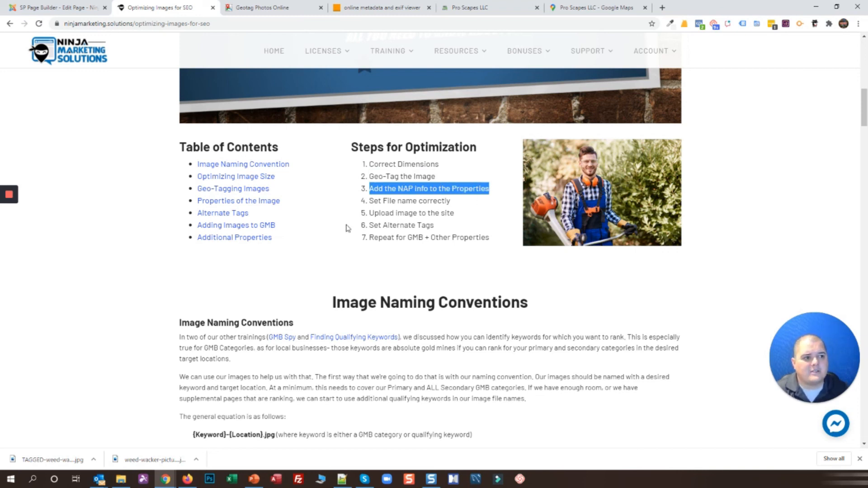
drag(374, 201, 483, 210)
click(474, 216)
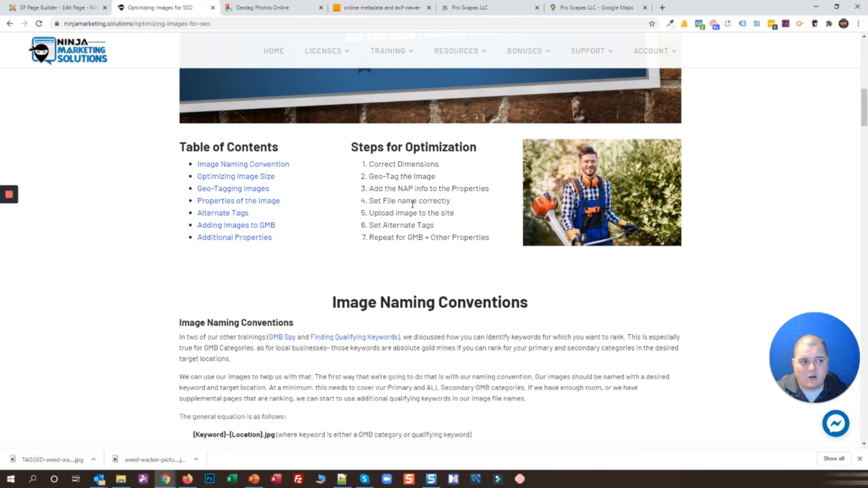
click(859, 458)
Open the worker photo on its own and copy its image URL
right_click(545, 156)
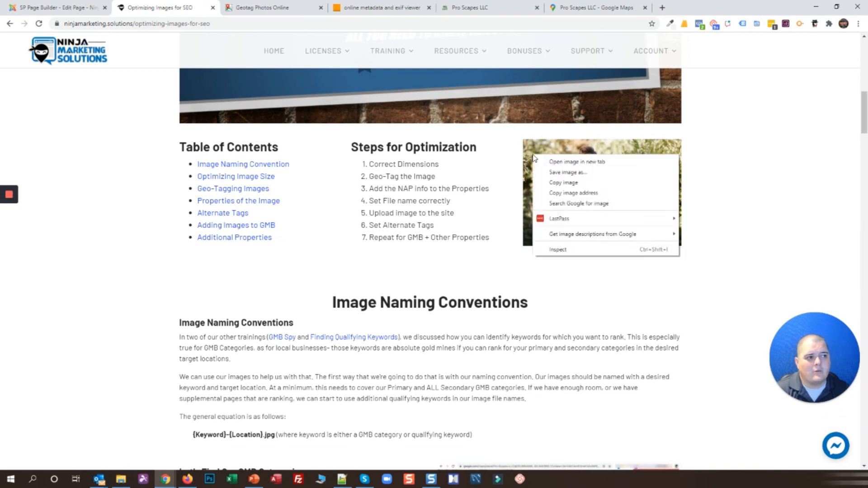
click(561, 161)
key(ctrl+Tab)
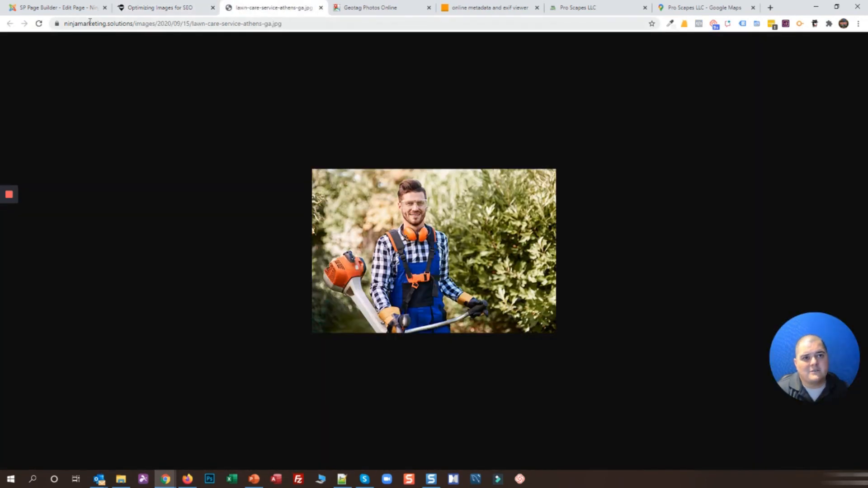
click(91, 24)
right_click(89, 24)
click(121, 85)
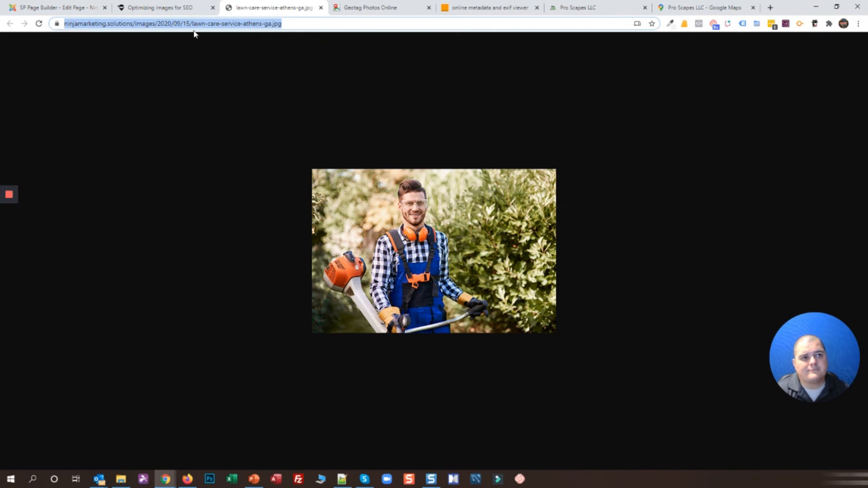
Load the photo's metadata in Metapicz from the copied image URL
click(507, 6)
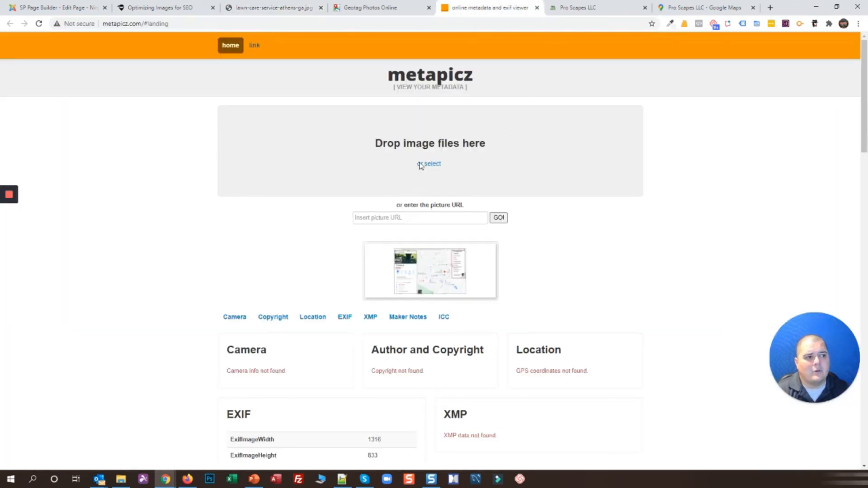
click(420, 217)
key(ctrl+v)
click(499, 218)
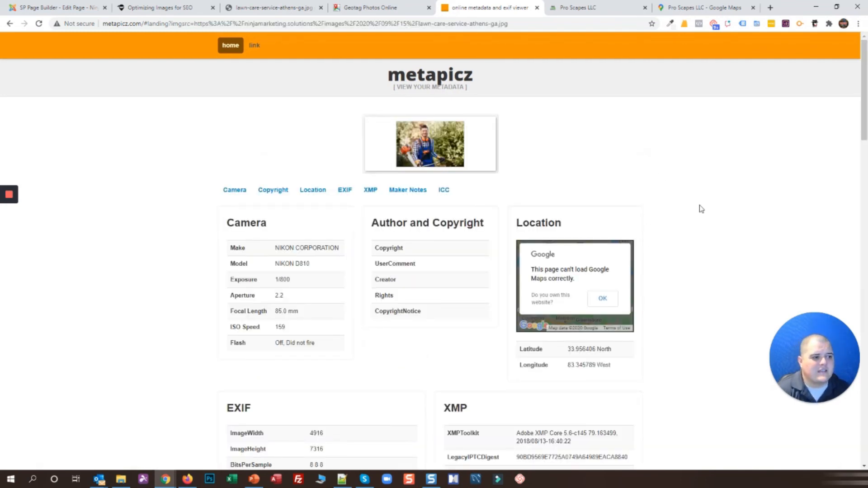
Check the ImageDescription and GPS values against the Pro Scapes LLC Google Maps listing
scroll(699, 208, down, 4)
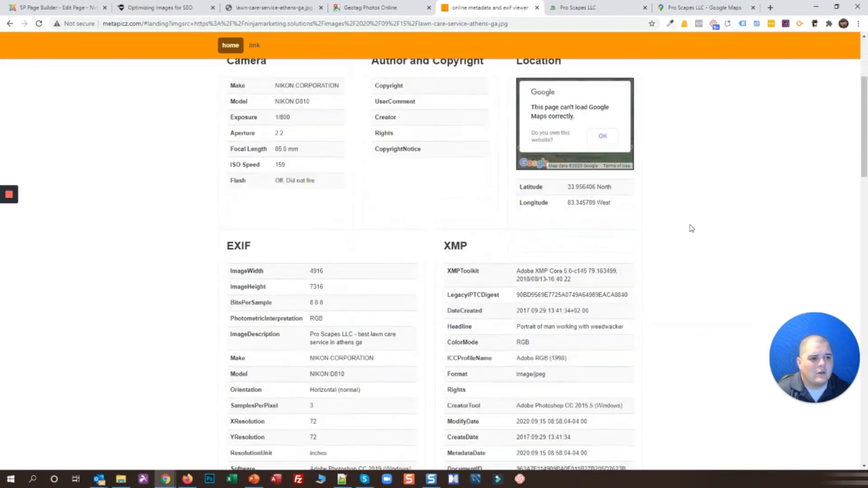
drag(310, 317, 381, 327)
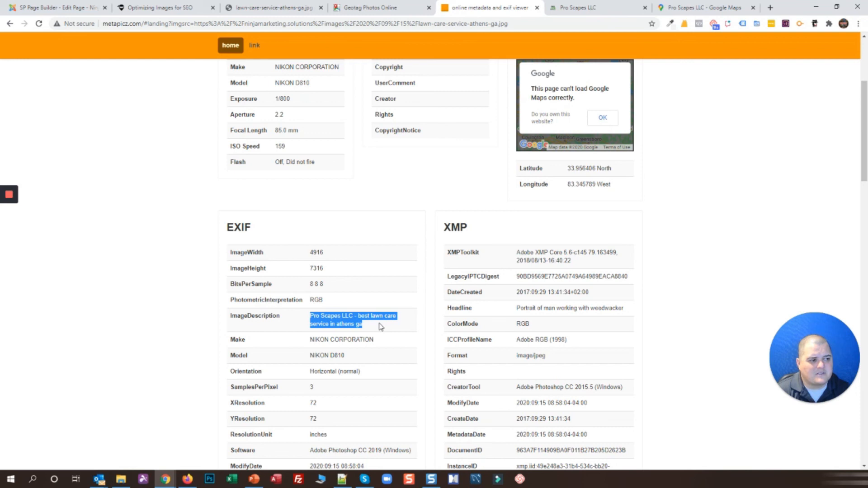
click(603, 182)
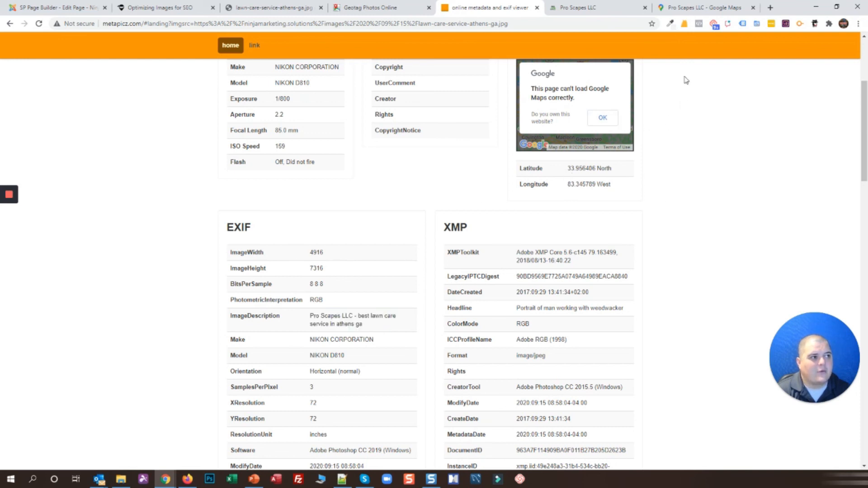
click(680, 7)
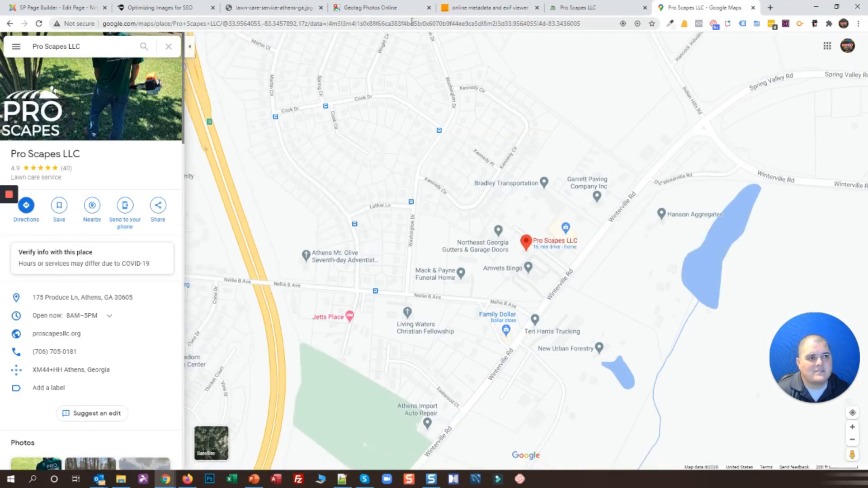
click(456, 7)
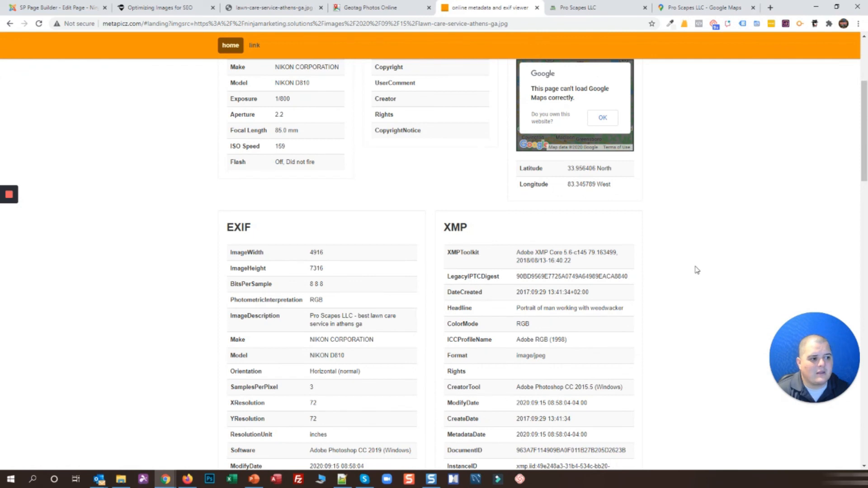
Review the XPComment field's business-details text in the metadata results
scroll(697, 270, down, 10)
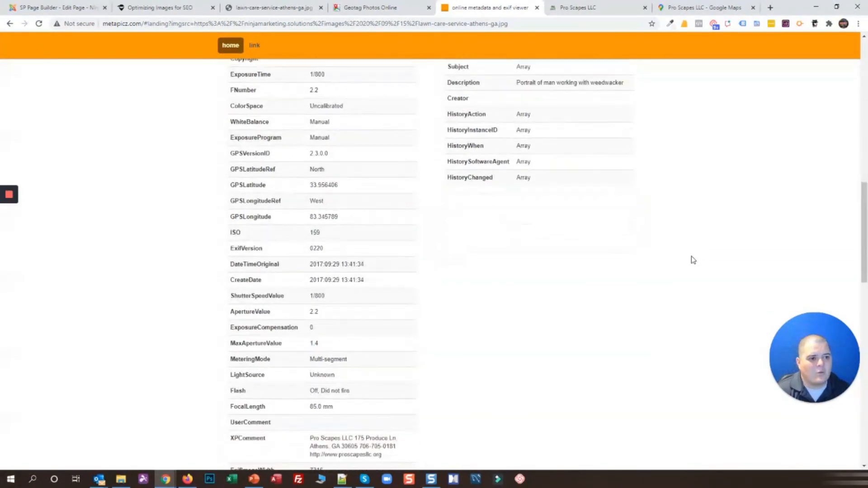
scroll(693, 259, down, 5)
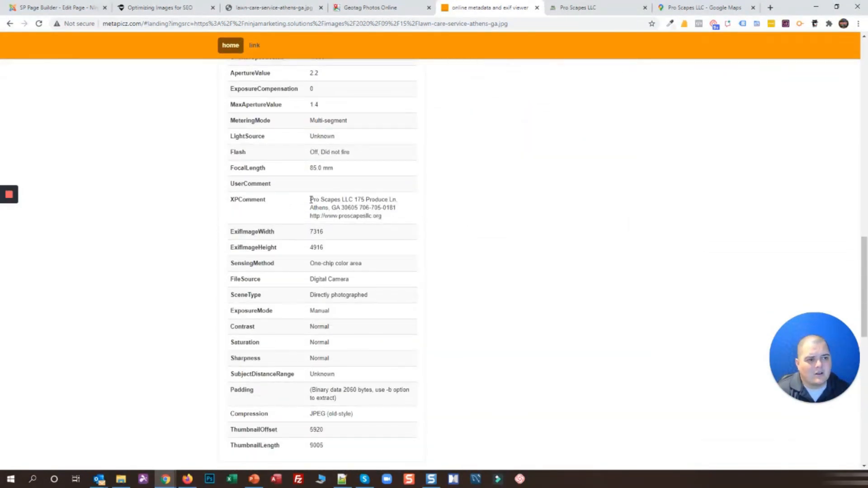
drag(310, 200, 400, 219)
click(540, 203)
scroll(589, 263, up, 18)
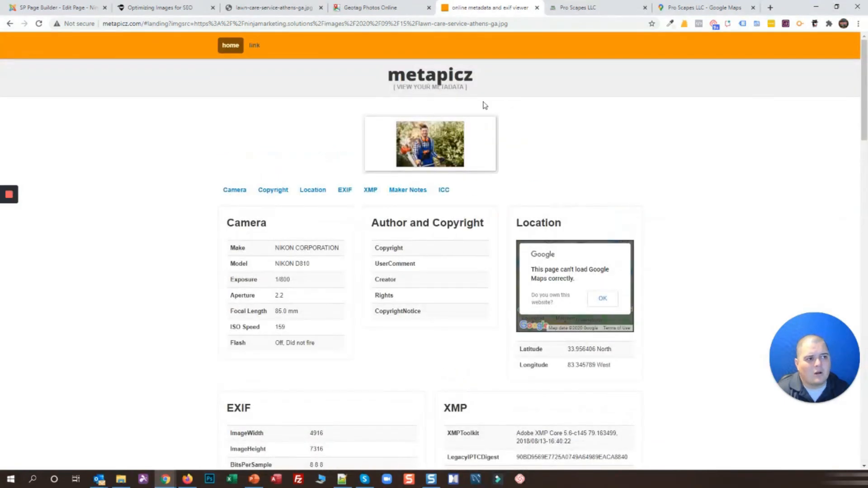
Compare the lawn-care-service-athens-ga.jpg file with the Optimizing Images for SEO article
click(238, 8)
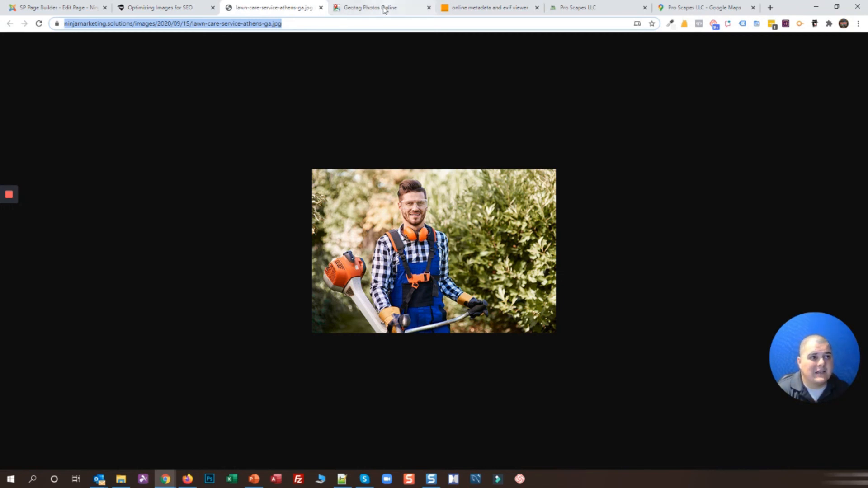
click(486, 14)
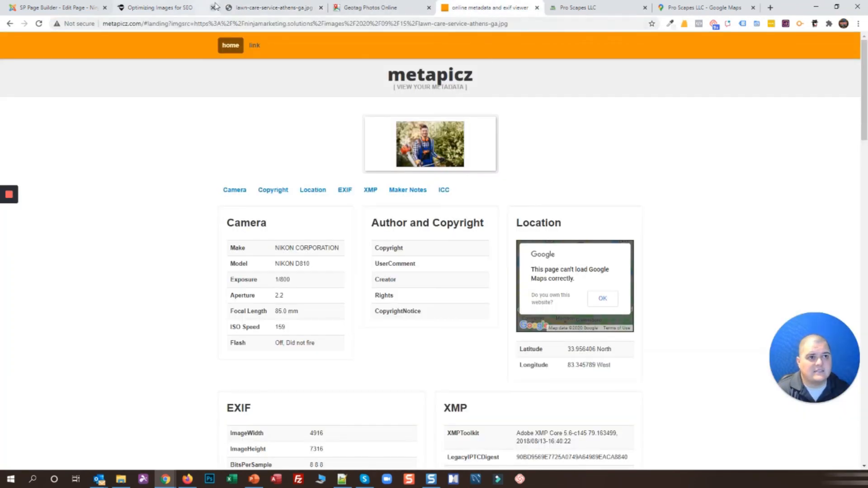
click(253, 8)
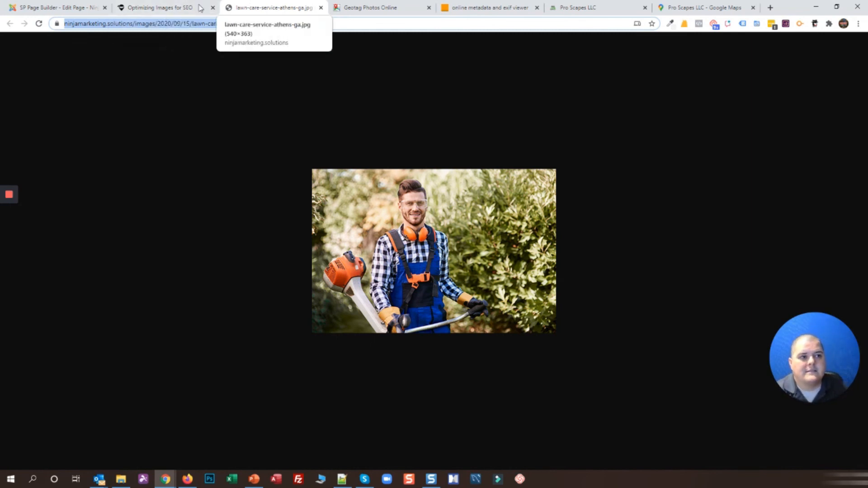
click(166, 6)
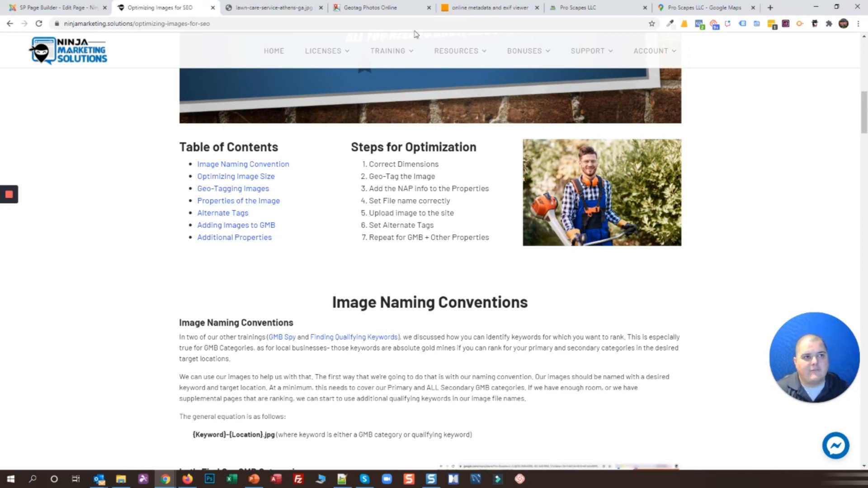
click(243, 5)
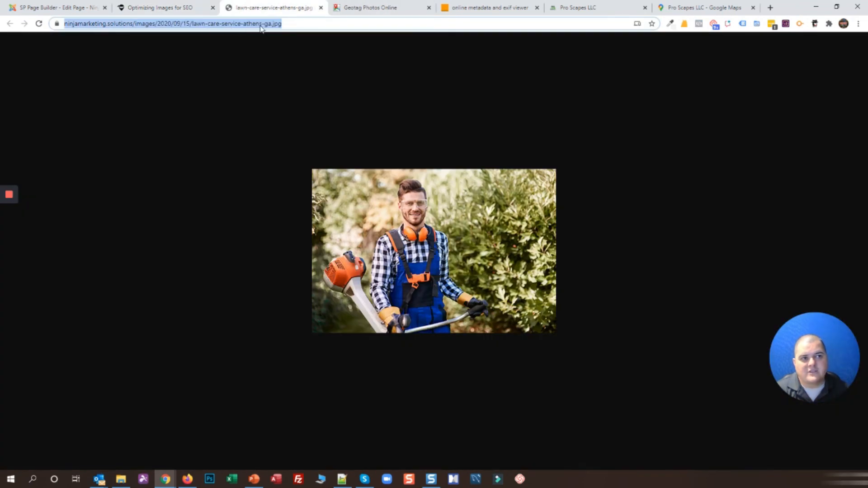
click(195, 10)
Inspect the article's lawn-care image, read its alt text 'Voted Top Lawn Care Service in Athens Ga', then close DevTools
right_click(588, 202)
click(601, 296)
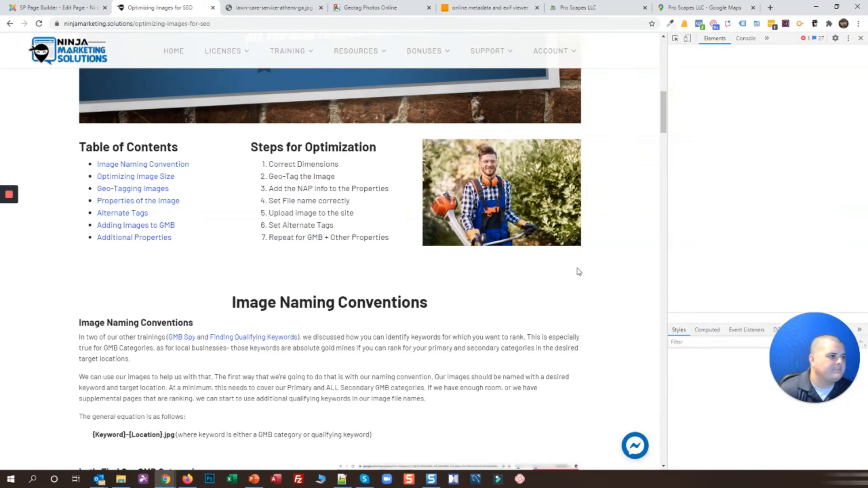
double_click(850, 198)
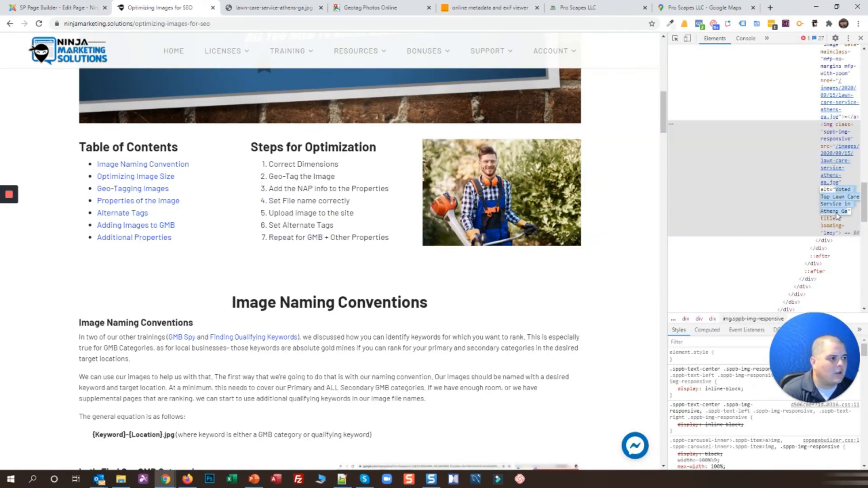
click(860, 51)
click(860, 38)
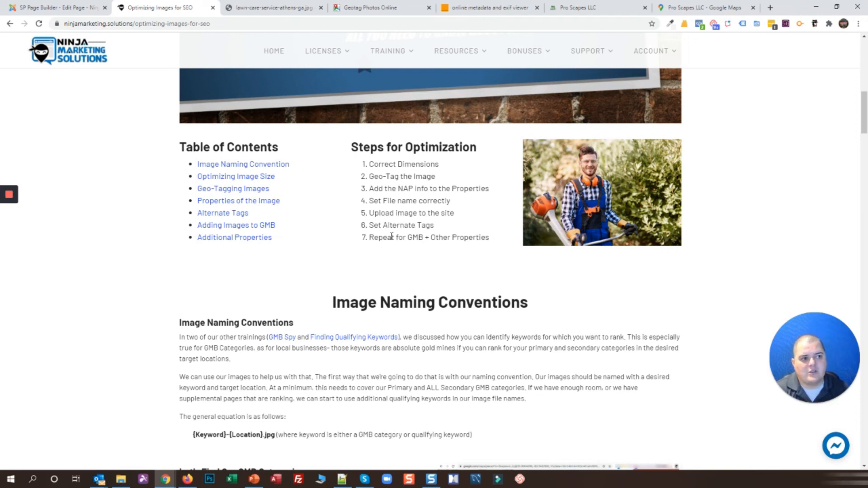
drag(368, 239, 493, 242)
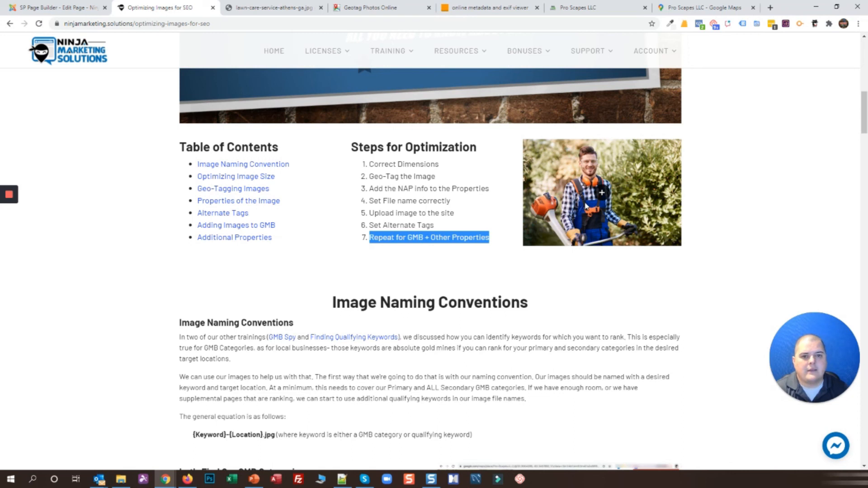
click(521, 292)
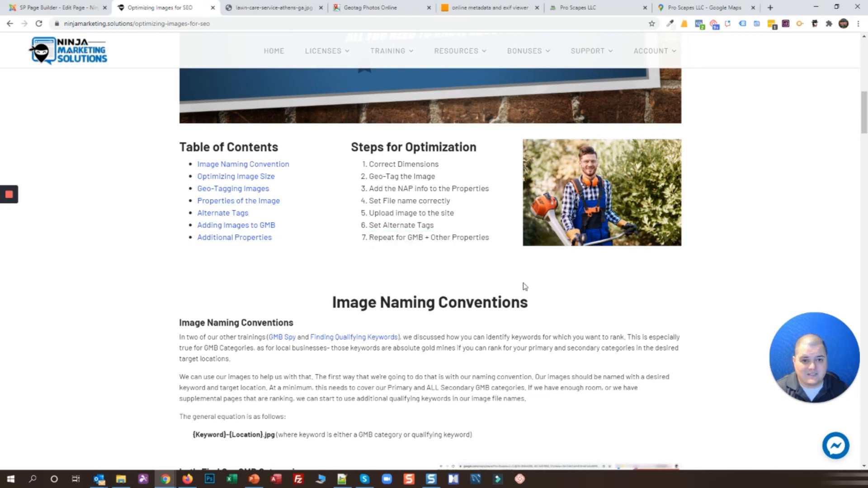
click(673, 7)
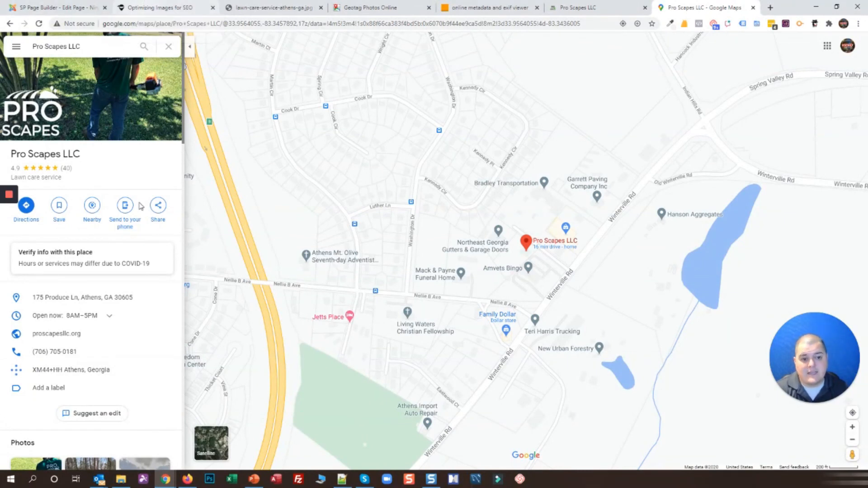
scroll(145, 285, down, 5)
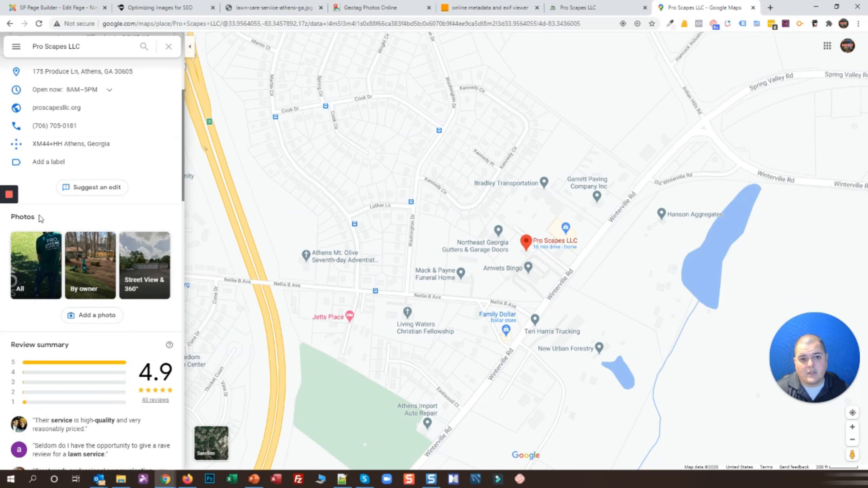
click(192, 8)
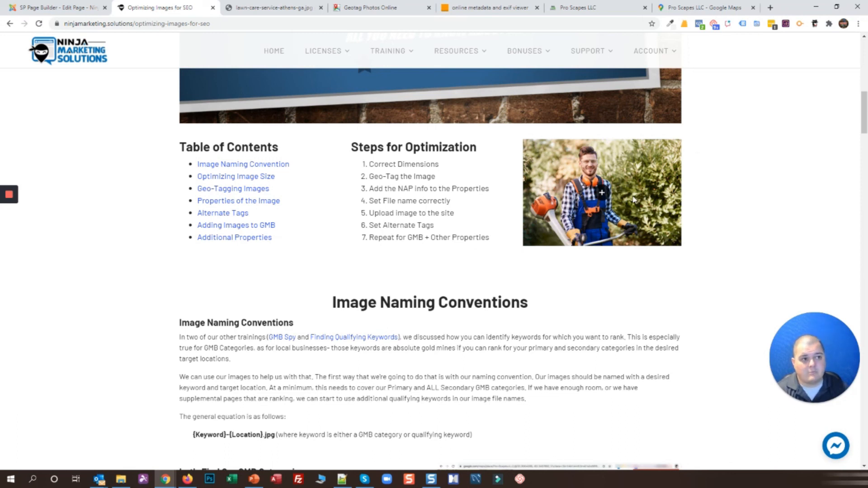
scroll(651, 249, up, 8)
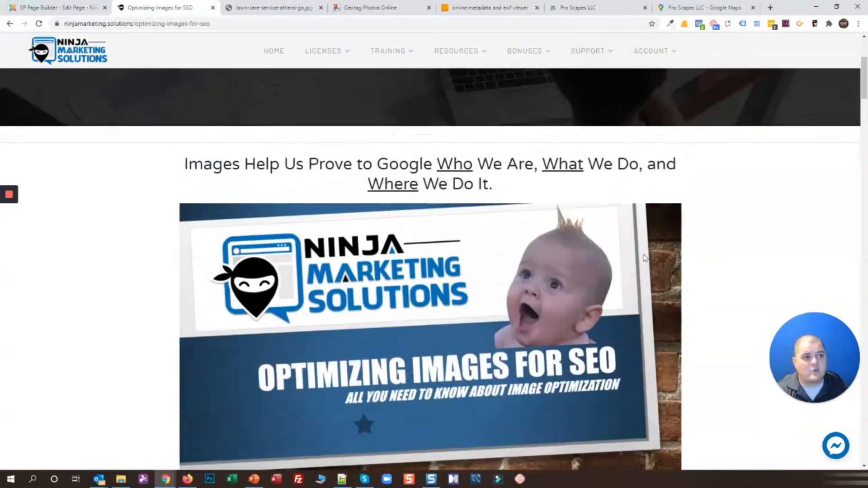
scroll(645, 258, up, 2)
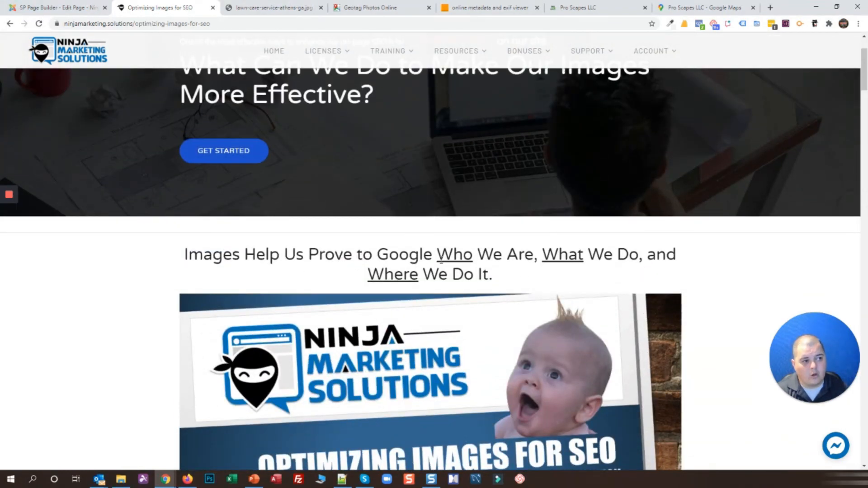
scroll(171, 192, down, 13)
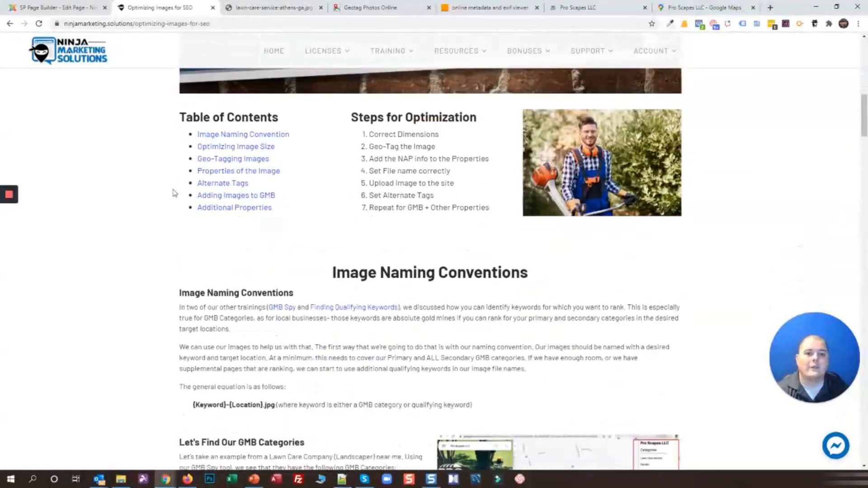
scroll(342, 183, down, 3)
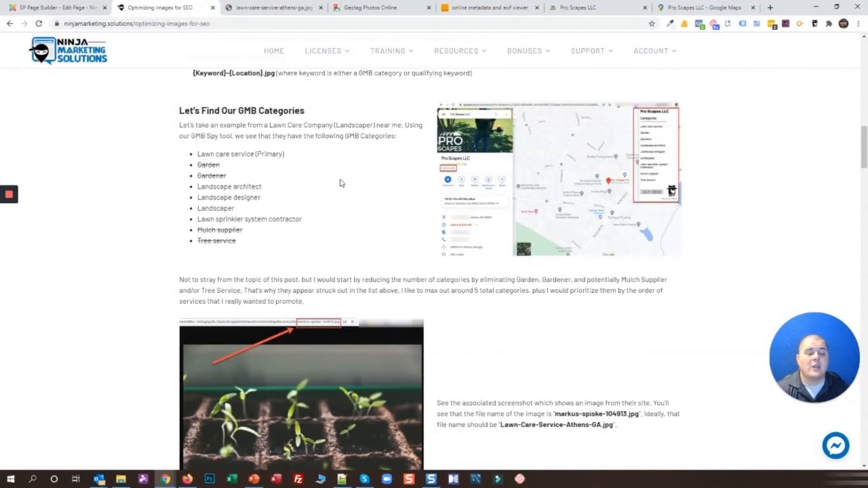
scroll(342, 183, up, 10)
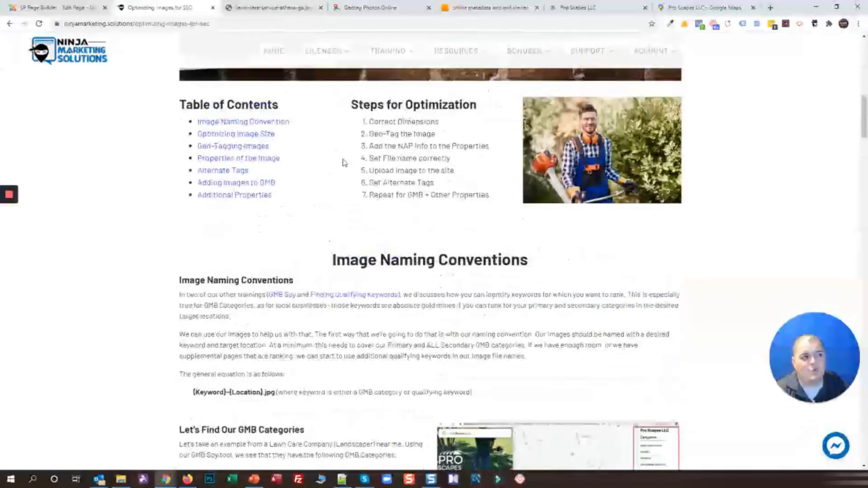